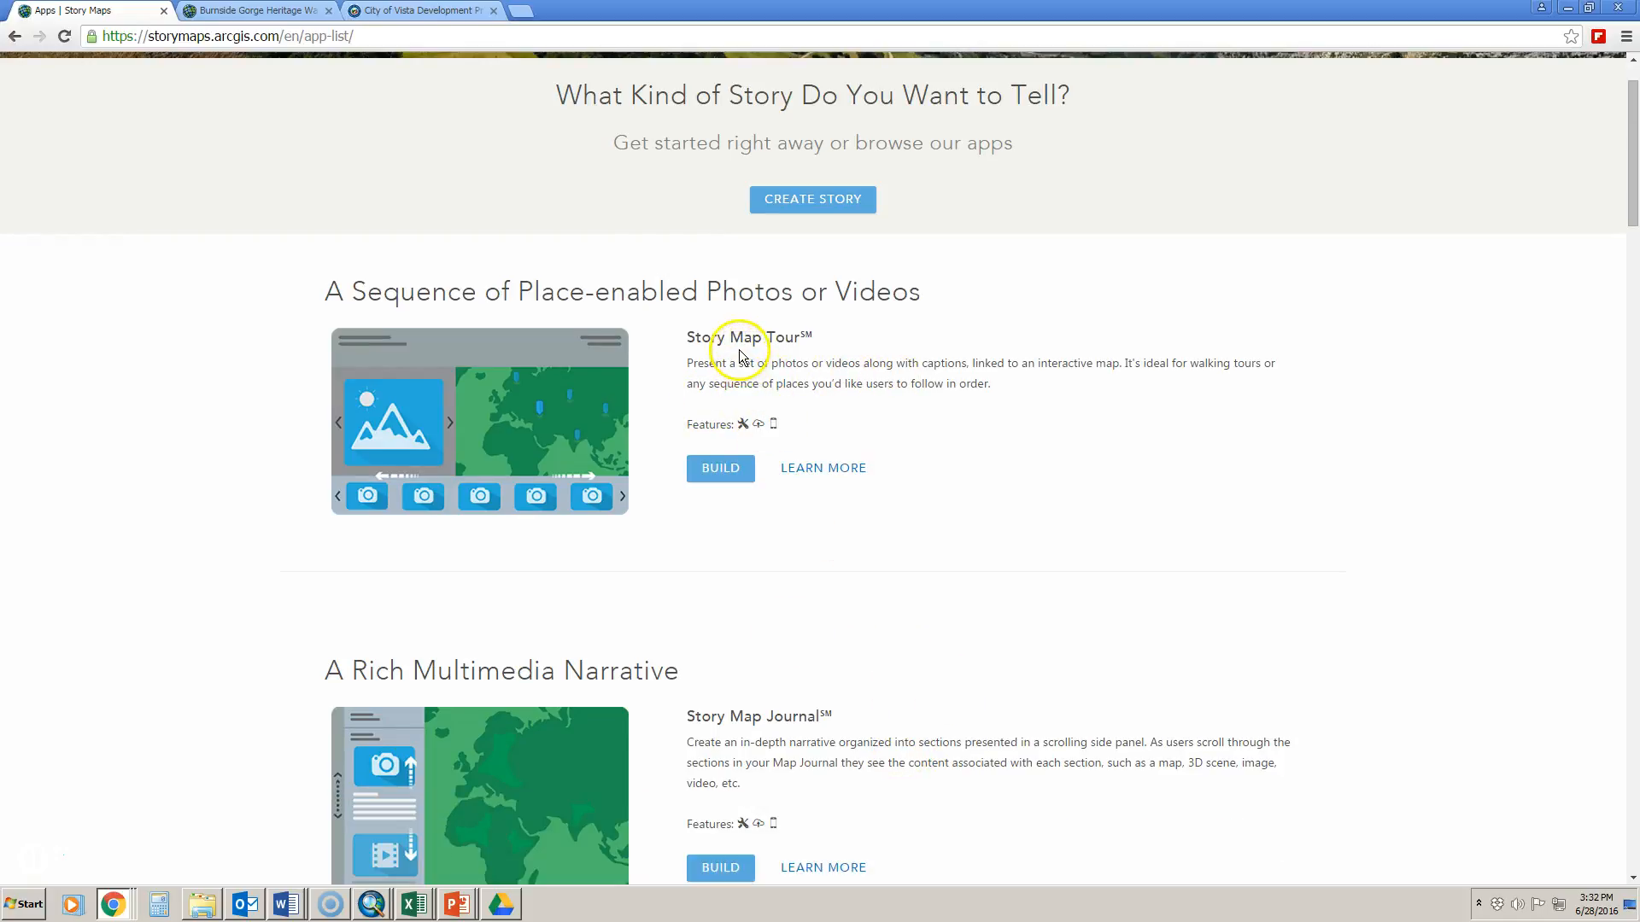
Step: Look through the list of story map apps to compare the available templates, including the map series, crowdsource and swipe types
{"action": "scroll", "coordinate": [812, 395], "scroll_direction": "down", "scroll_amount": 4}
{"action": "scroll", "coordinate": [957, 596], "scroll_direction": "down", "scroll_amount": 10}
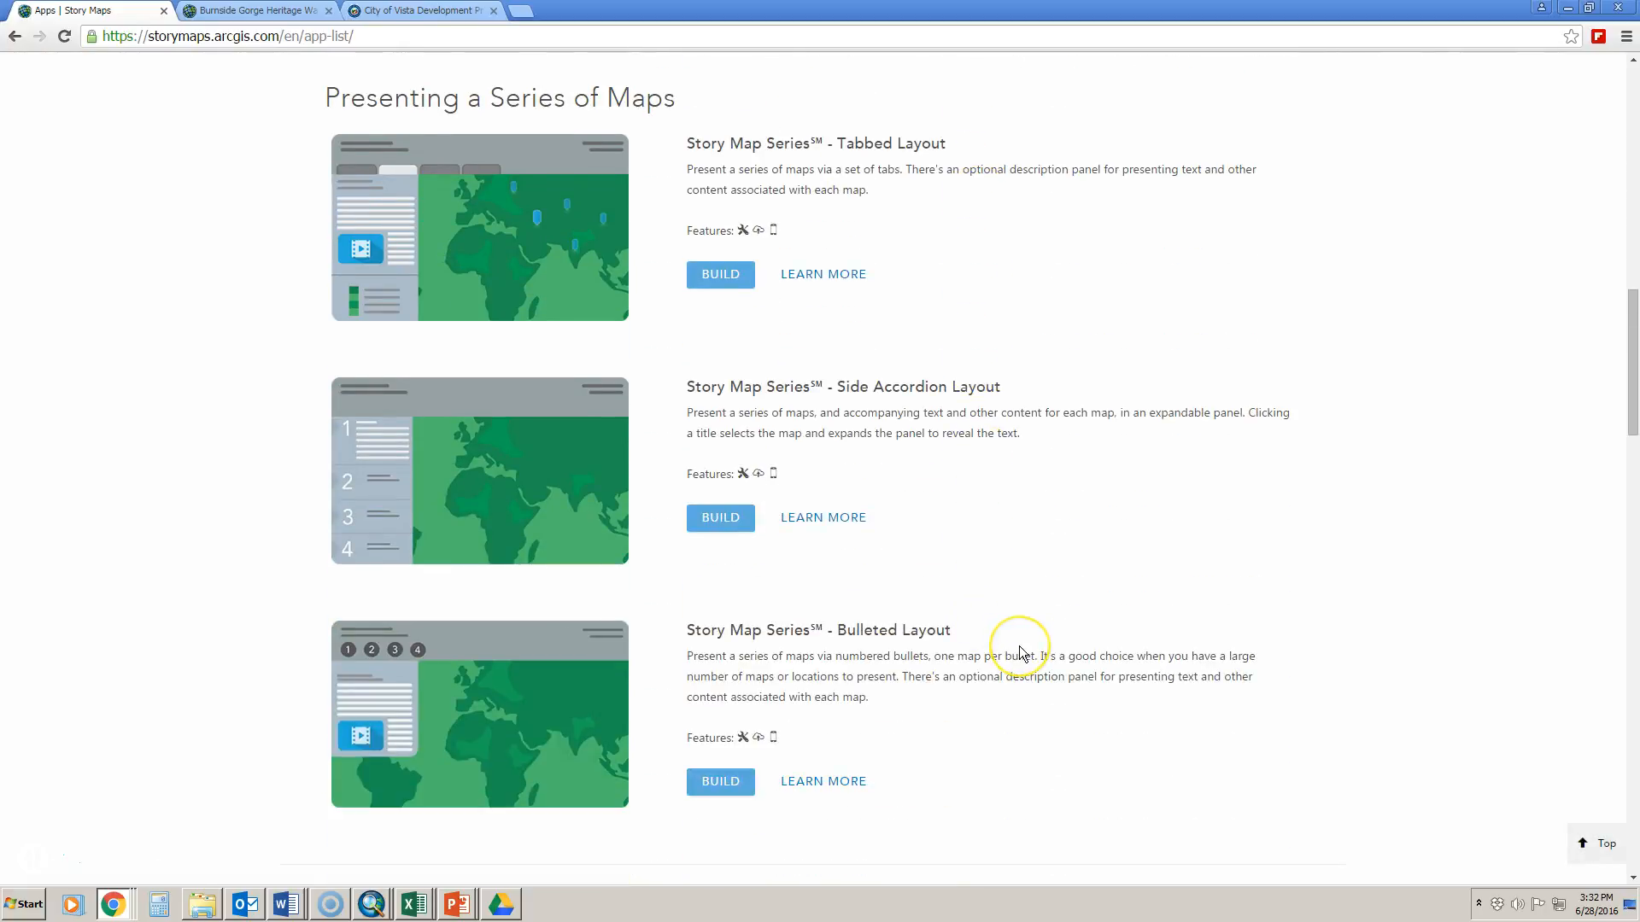
{"action": "scroll", "coordinate": [1018, 649], "scroll_direction": "down", "scroll_amount": 6}
{"action": "scroll", "coordinate": [1020, 647], "scroll_direction": "down", "scroll_amount": 5}
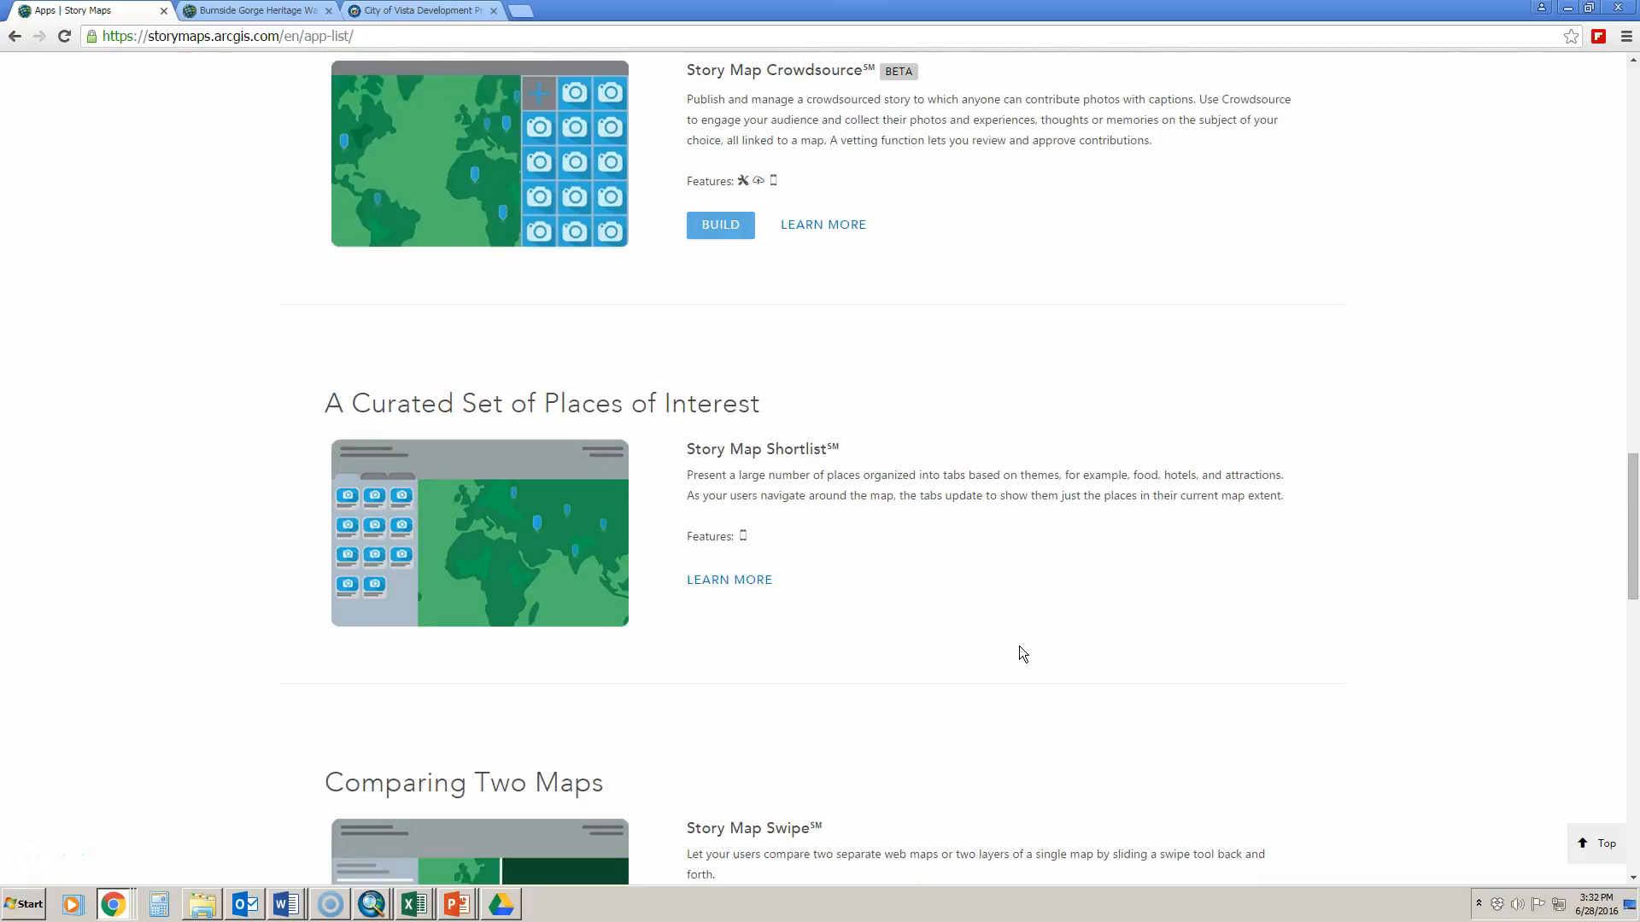
{"action": "scroll", "coordinate": [1019, 647], "scroll_direction": "down", "scroll_amount": 5}
{"action": "scroll", "coordinate": [1019, 651], "scroll_direction": "down", "scroll_amount": 6}
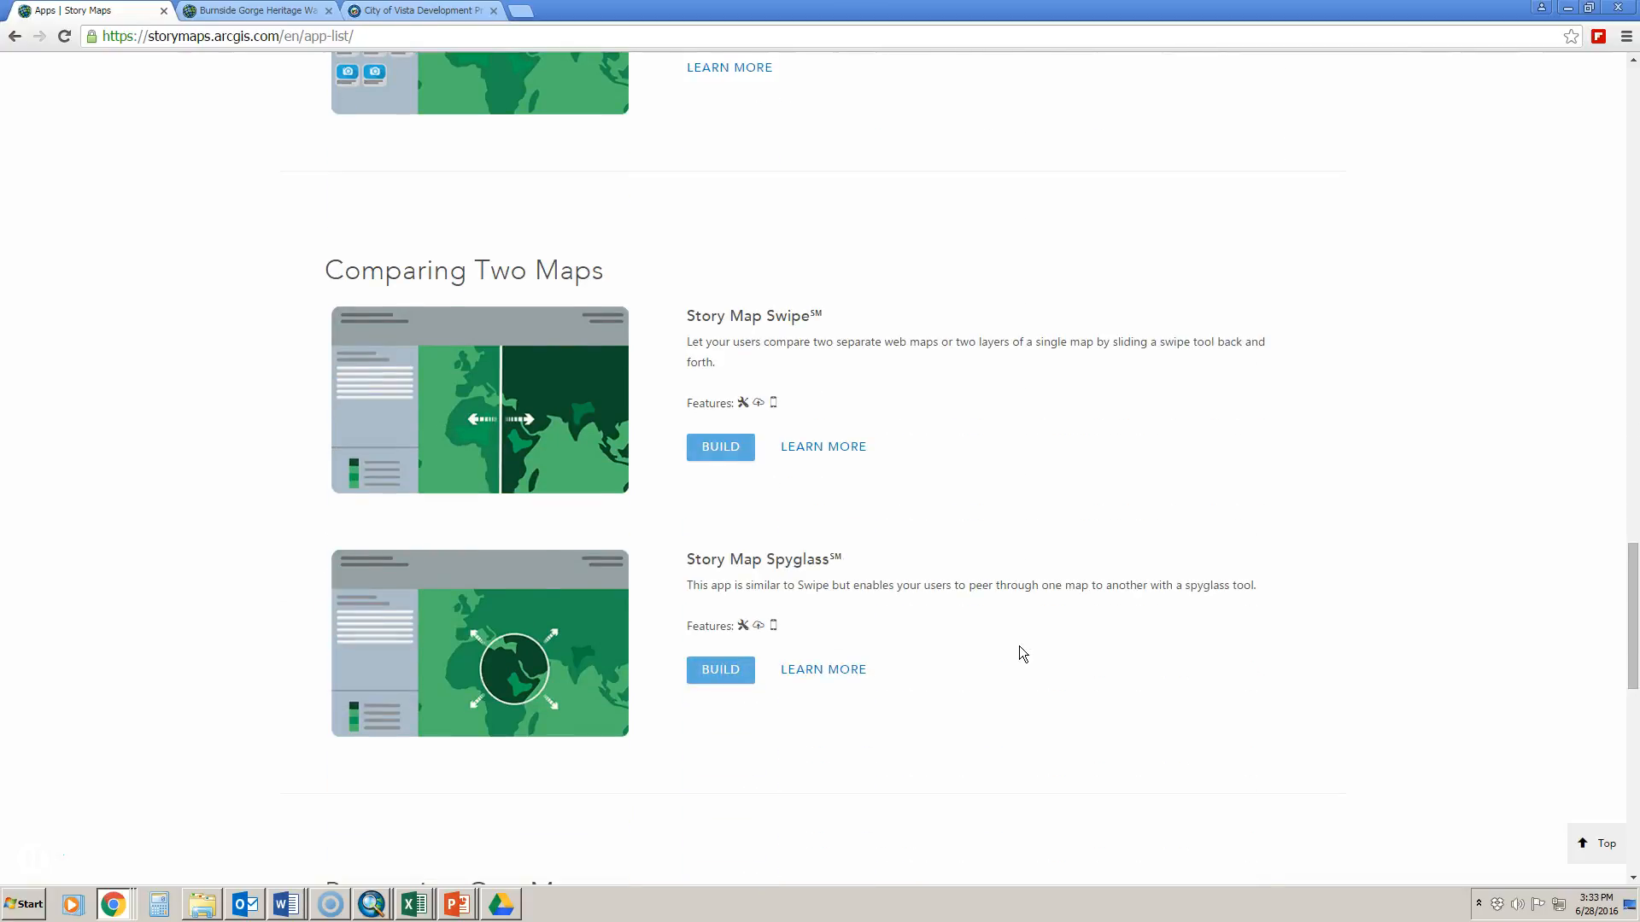
{"action": "scroll", "coordinate": [1020, 651], "scroll_direction": "down", "scroll_amount": 3}
{"action": "scroll", "coordinate": [1022, 654], "scroll_direction": "down", "scroll_amount": 2}
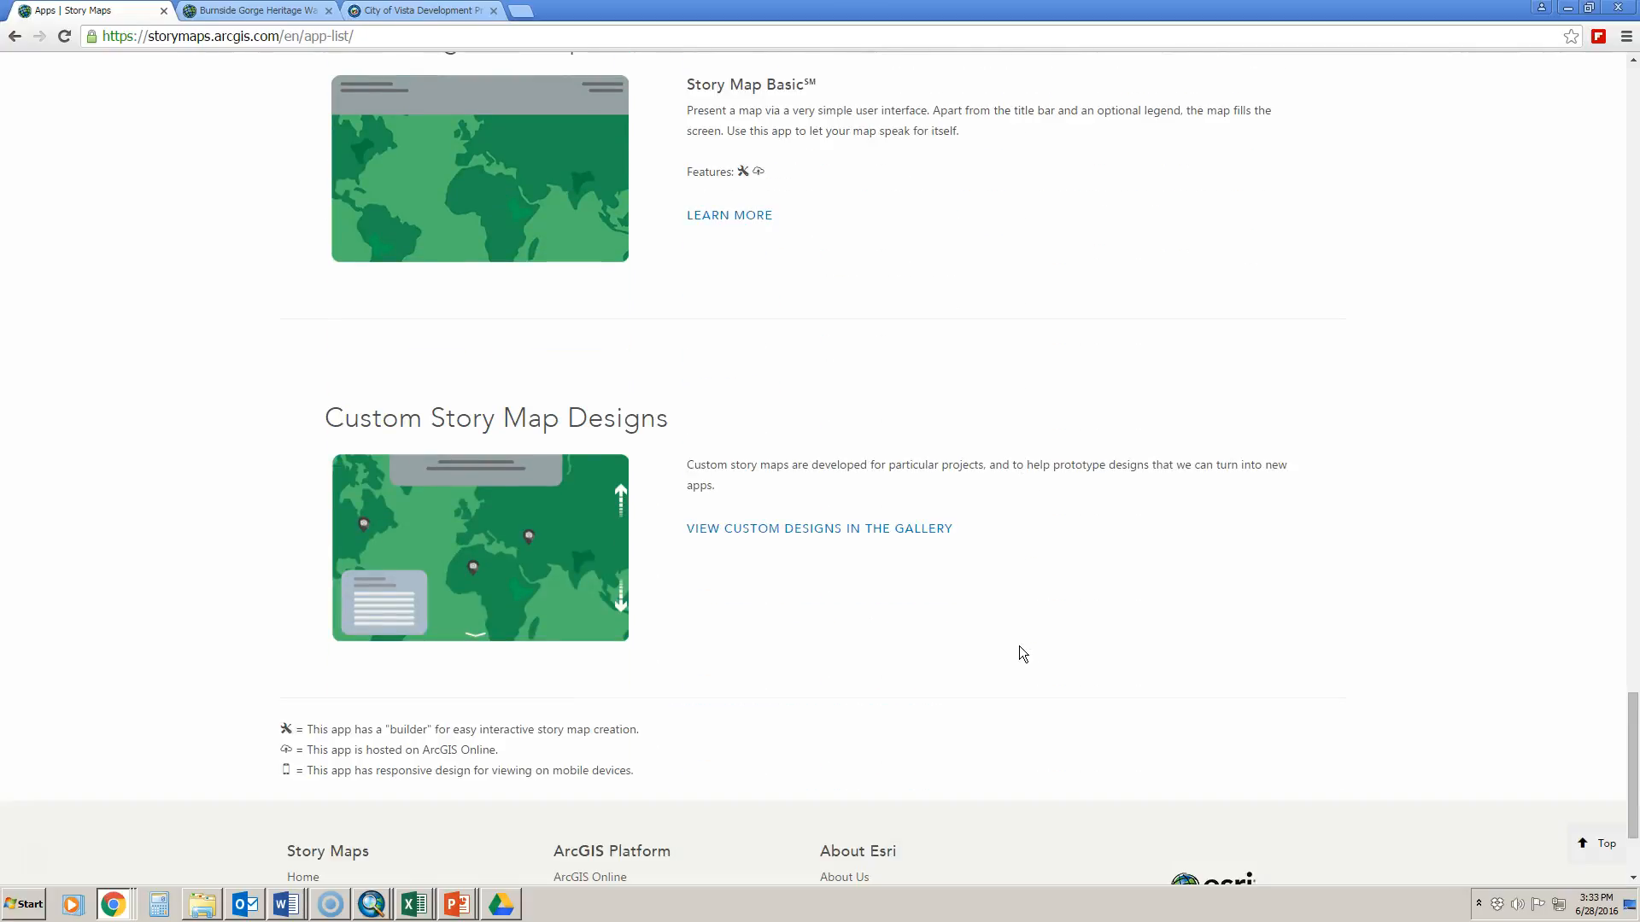
{"action": "scroll", "coordinate": [1022, 654], "scroll_direction": "down", "scroll_amount": 2}
{"action": "scroll", "coordinate": [1022, 654], "scroll_direction": "up", "scroll_amount": 5}
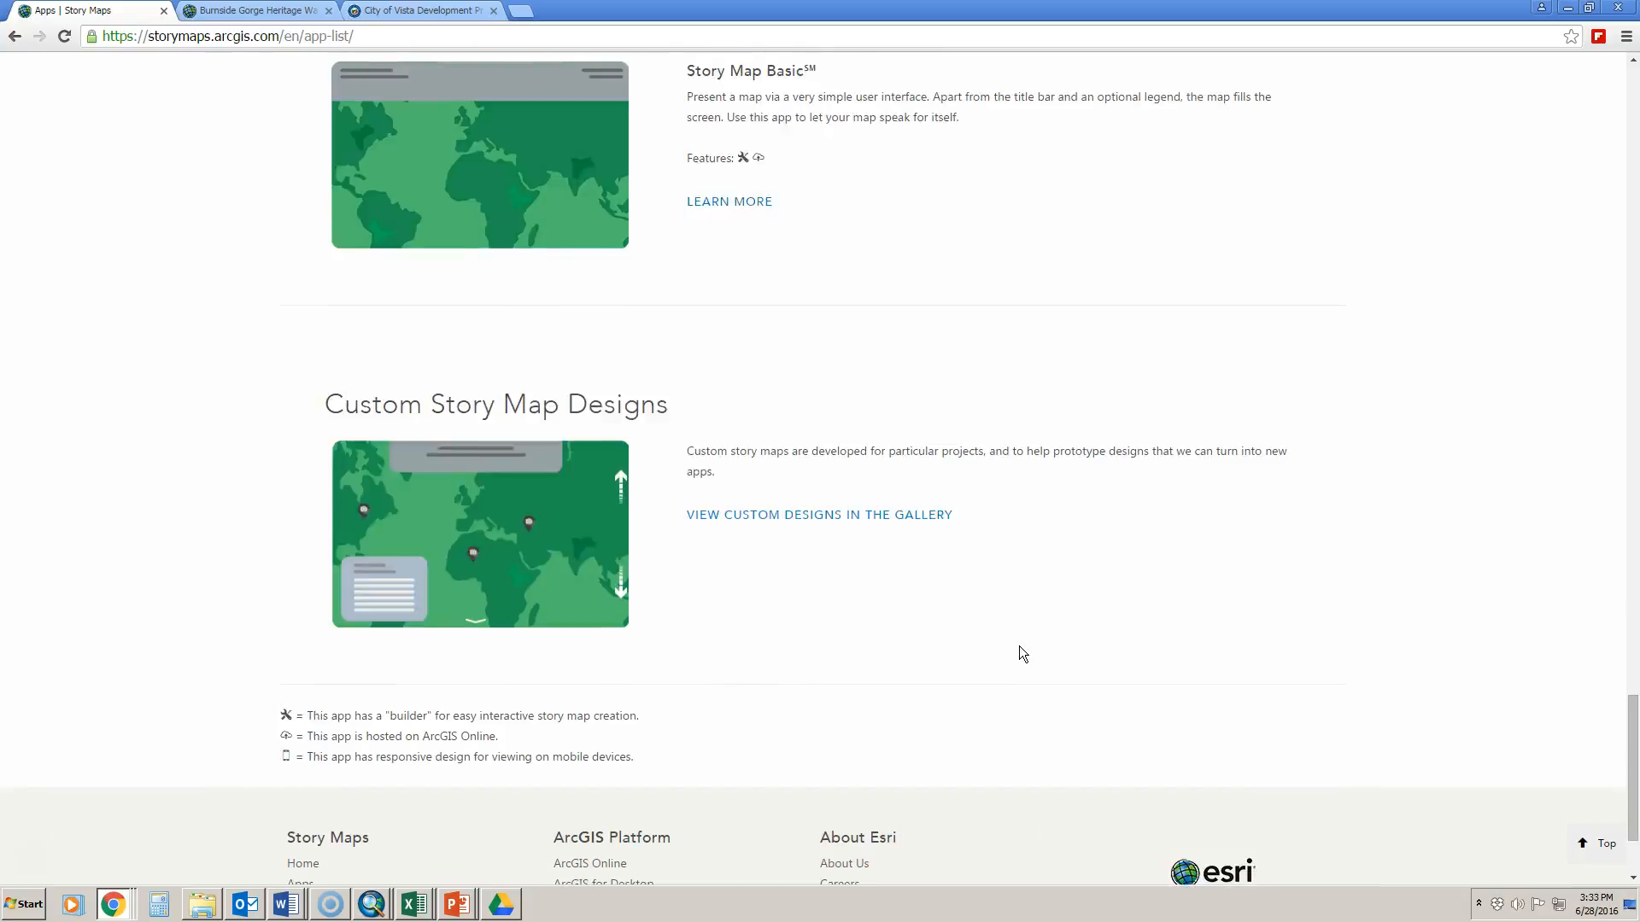
{"action": "scroll", "coordinate": [1023, 654], "scroll_direction": "up", "scroll_amount": 12}
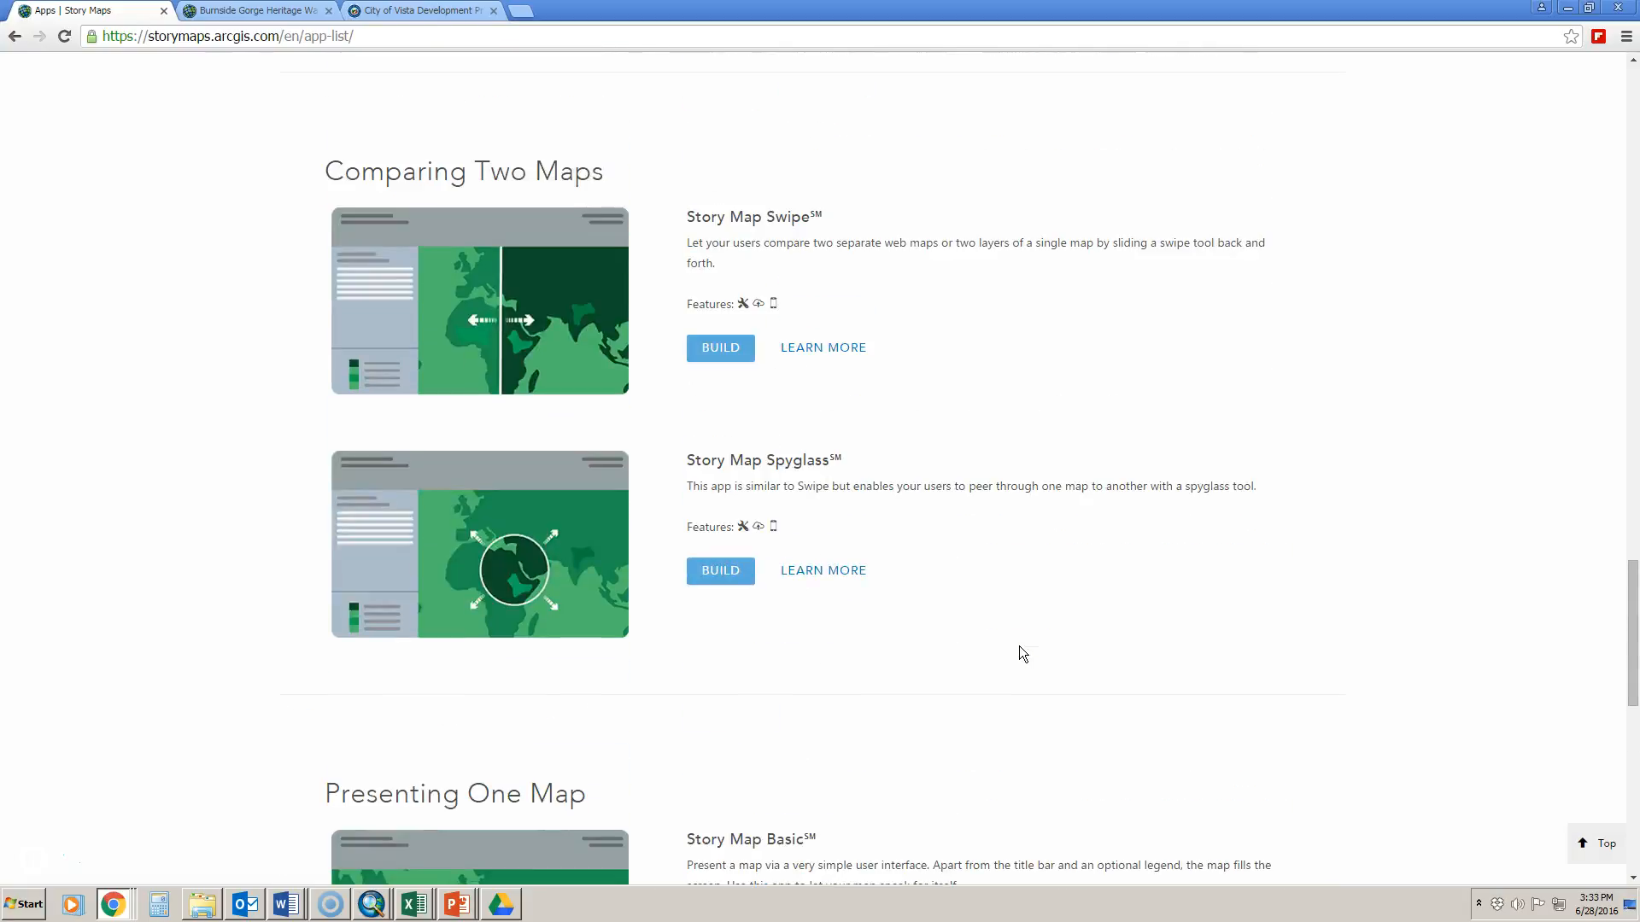
{"action": "scroll", "coordinate": [1020, 647], "scroll_direction": "up", "scroll_amount": 11}
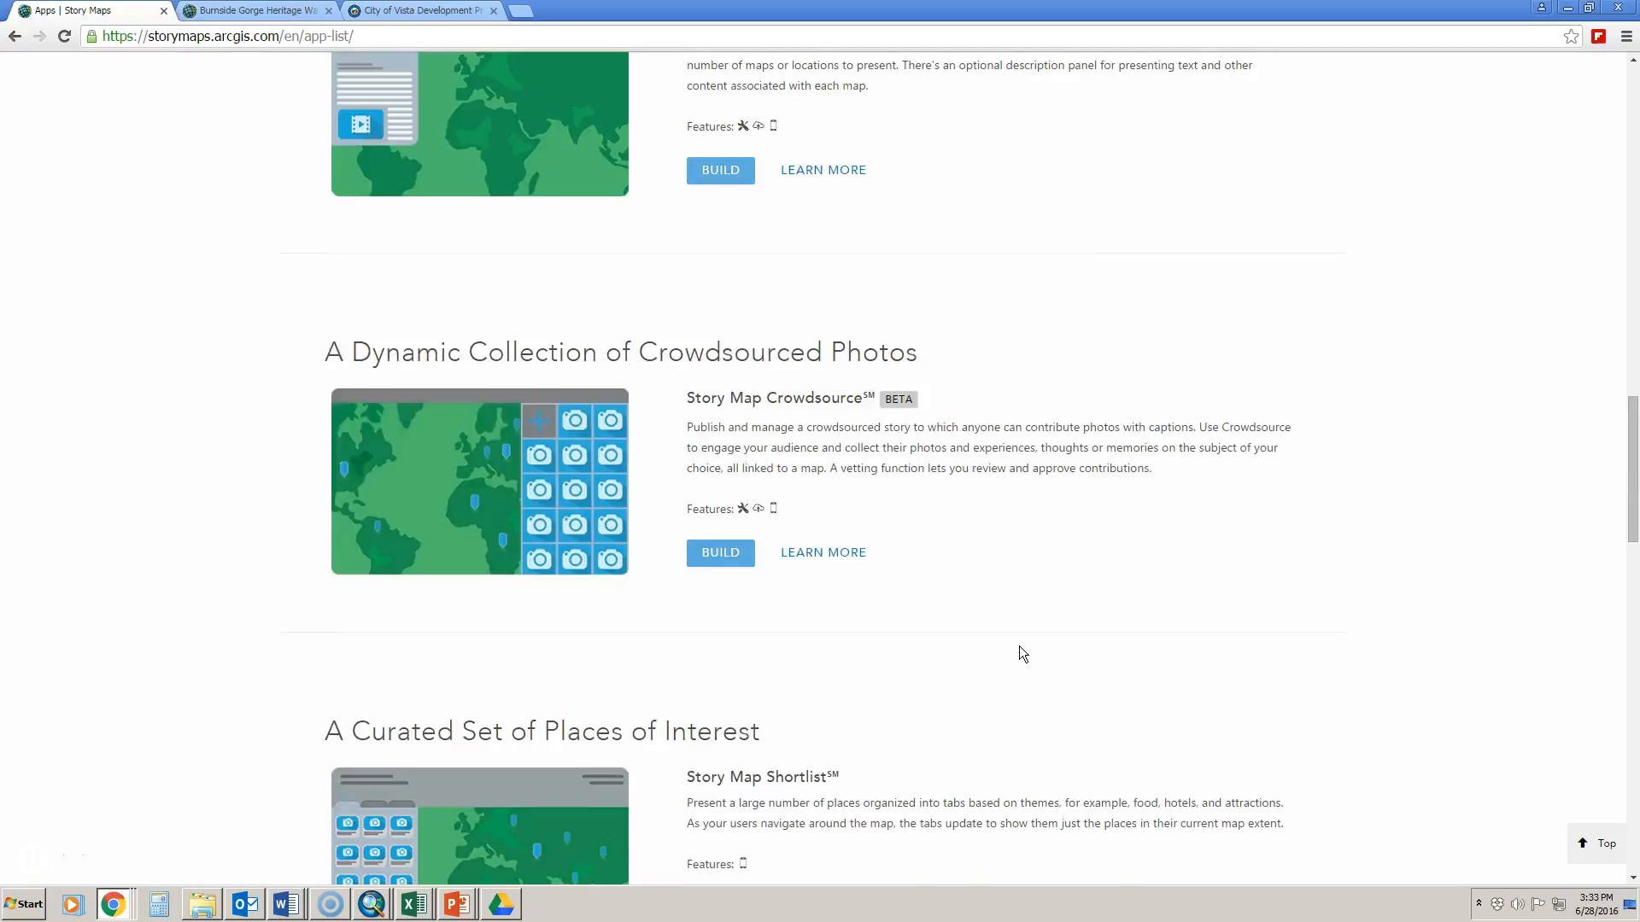
{"action": "scroll", "coordinate": [1018, 646], "scroll_direction": "up", "scroll_amount": 8}
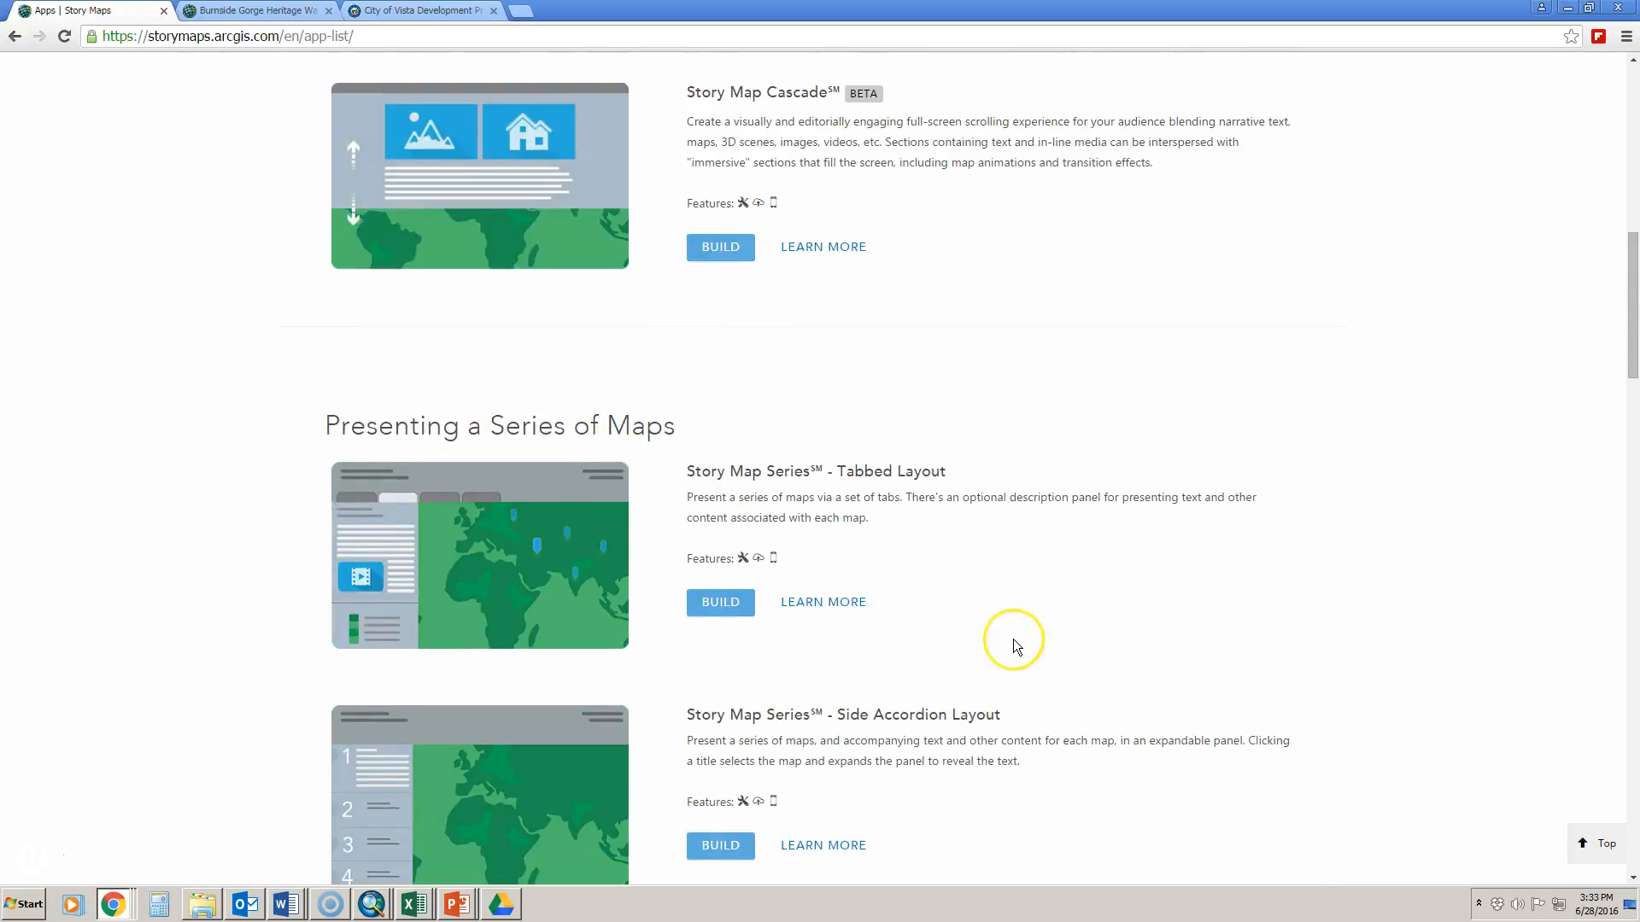
{"action": "scroll", "coordinate": [1017, 647], "scroll_direction": "up", "scroll_amount": 3}
{"action": "scroll", "coordinate": [1016, 646], "scroll_direction": "up", "scroll_amount": 6}
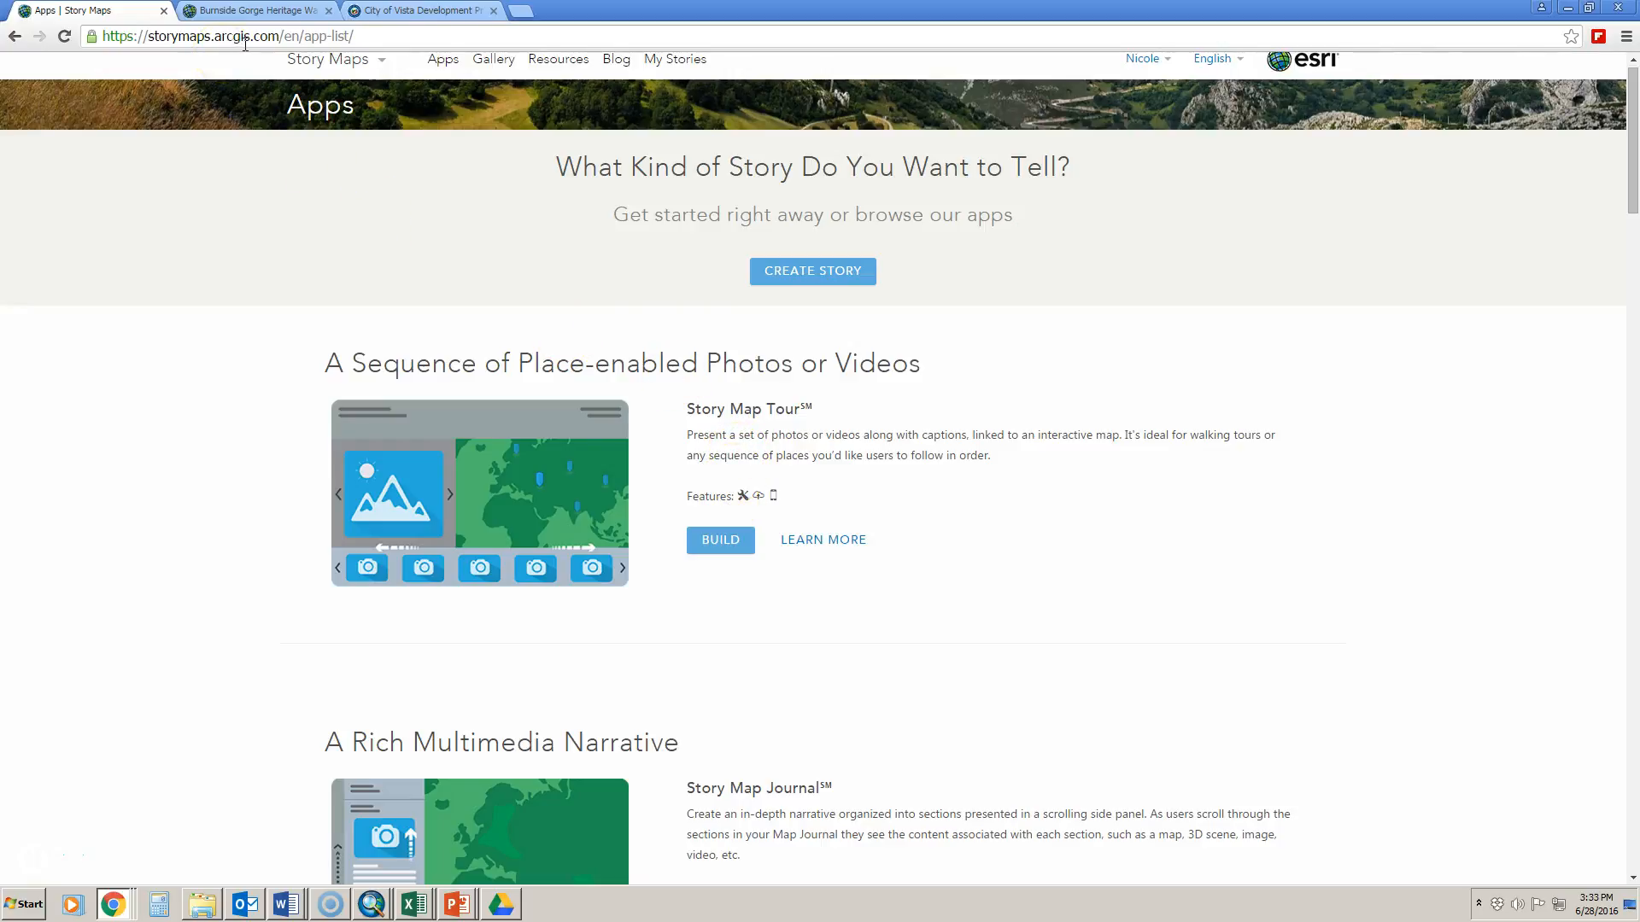
Step: Start building a Story Map Tour and choose to upload the images to ArcGIS
{"action": "left_click", "coordinate": [716, 547]}
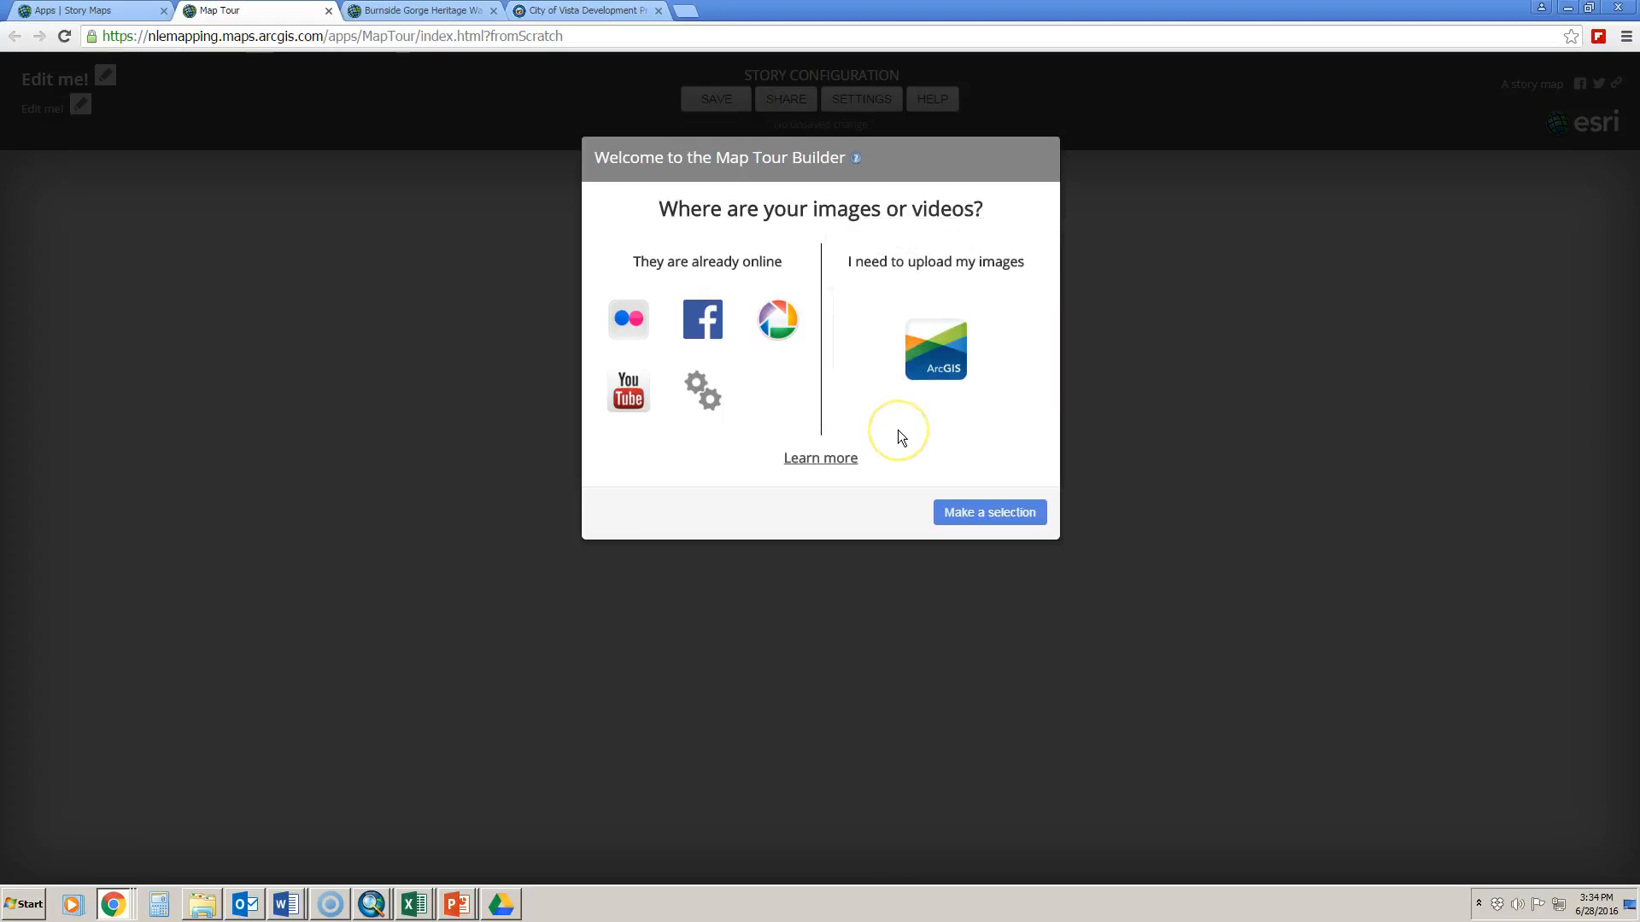
{"action": "left_click", "coordinate": [943, 357]}
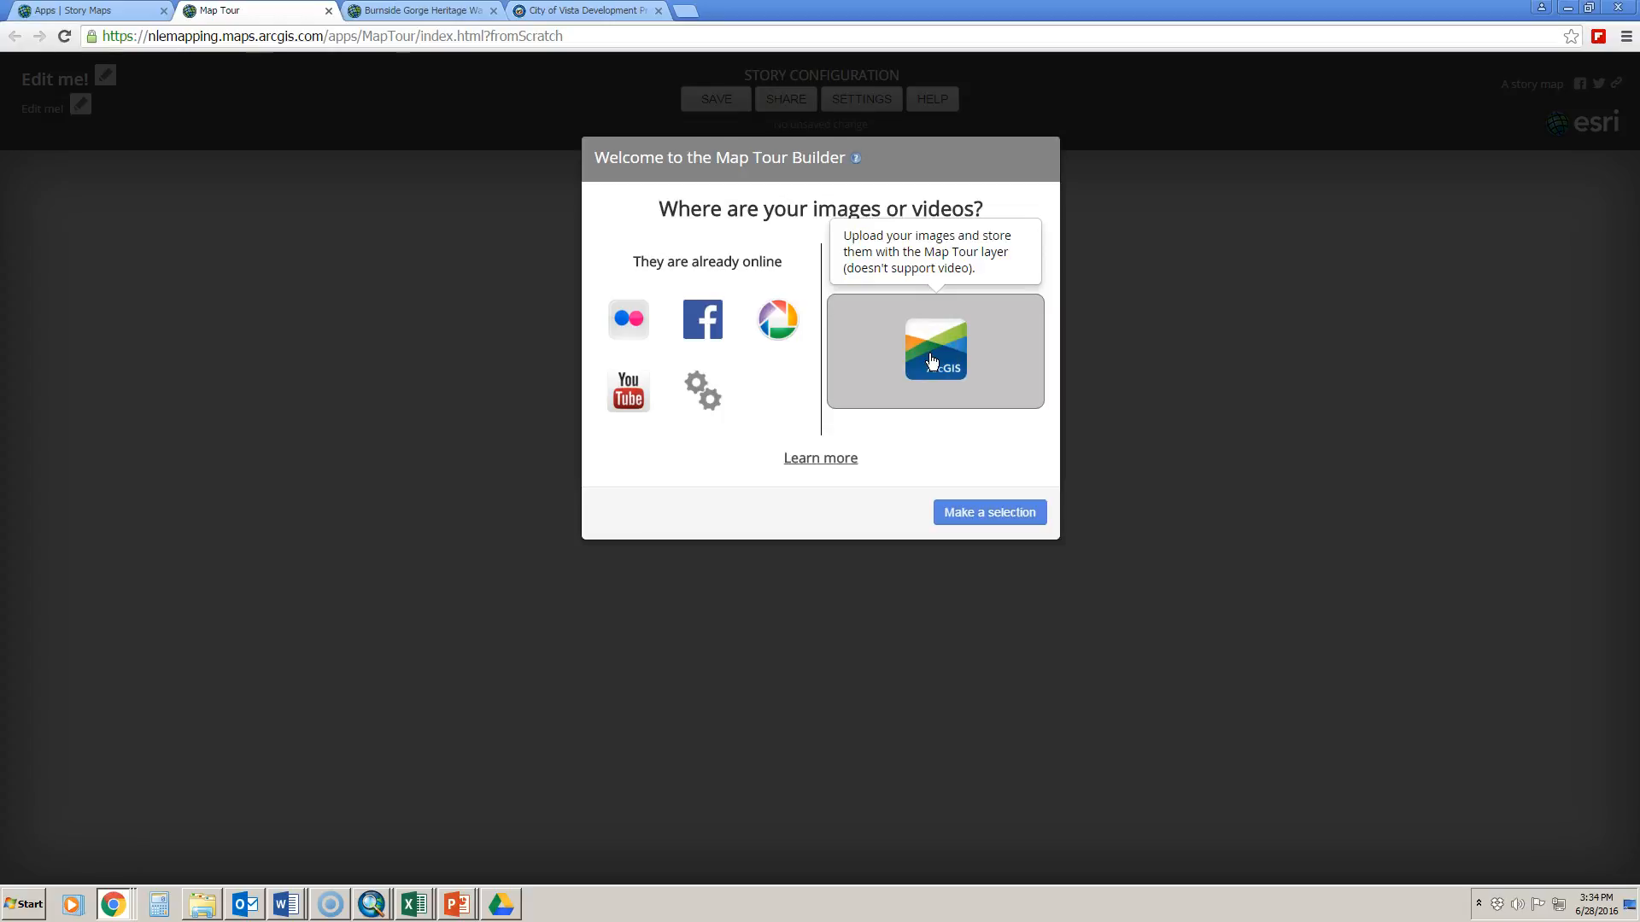
{"action": "left_click", "coordinate": [930, 360]}
Step: Name the hosted tour layer Hist-Places1 in the Root folder and try to create it
{"action": "left_click", "coordinate": [812, 270]}
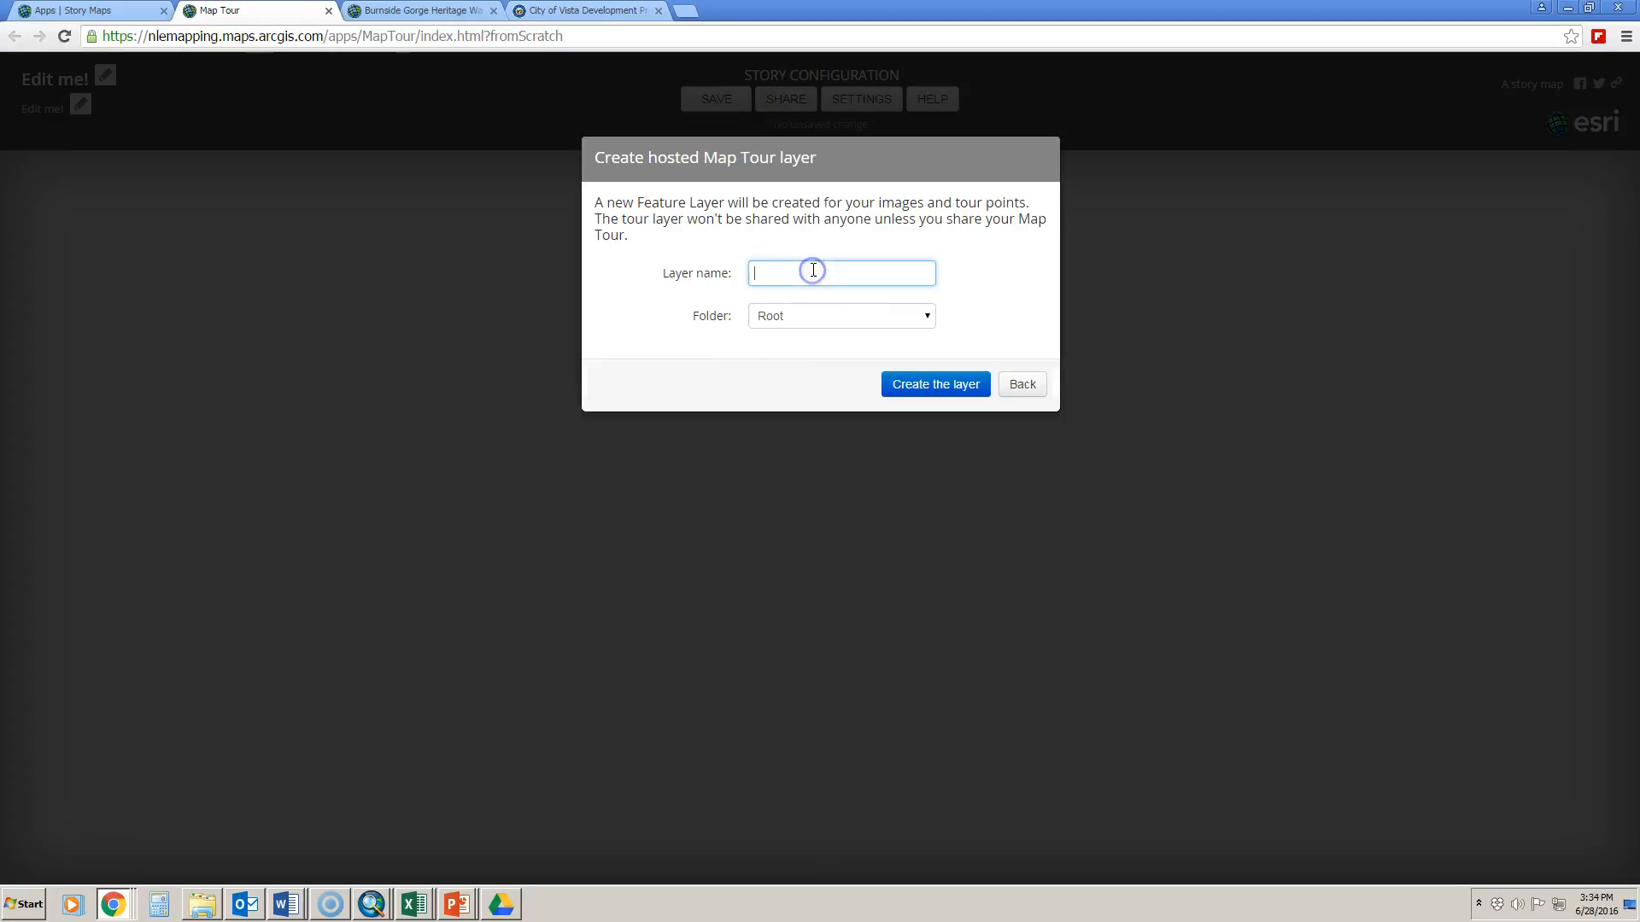
{"action": "type", "text": "Hi"}
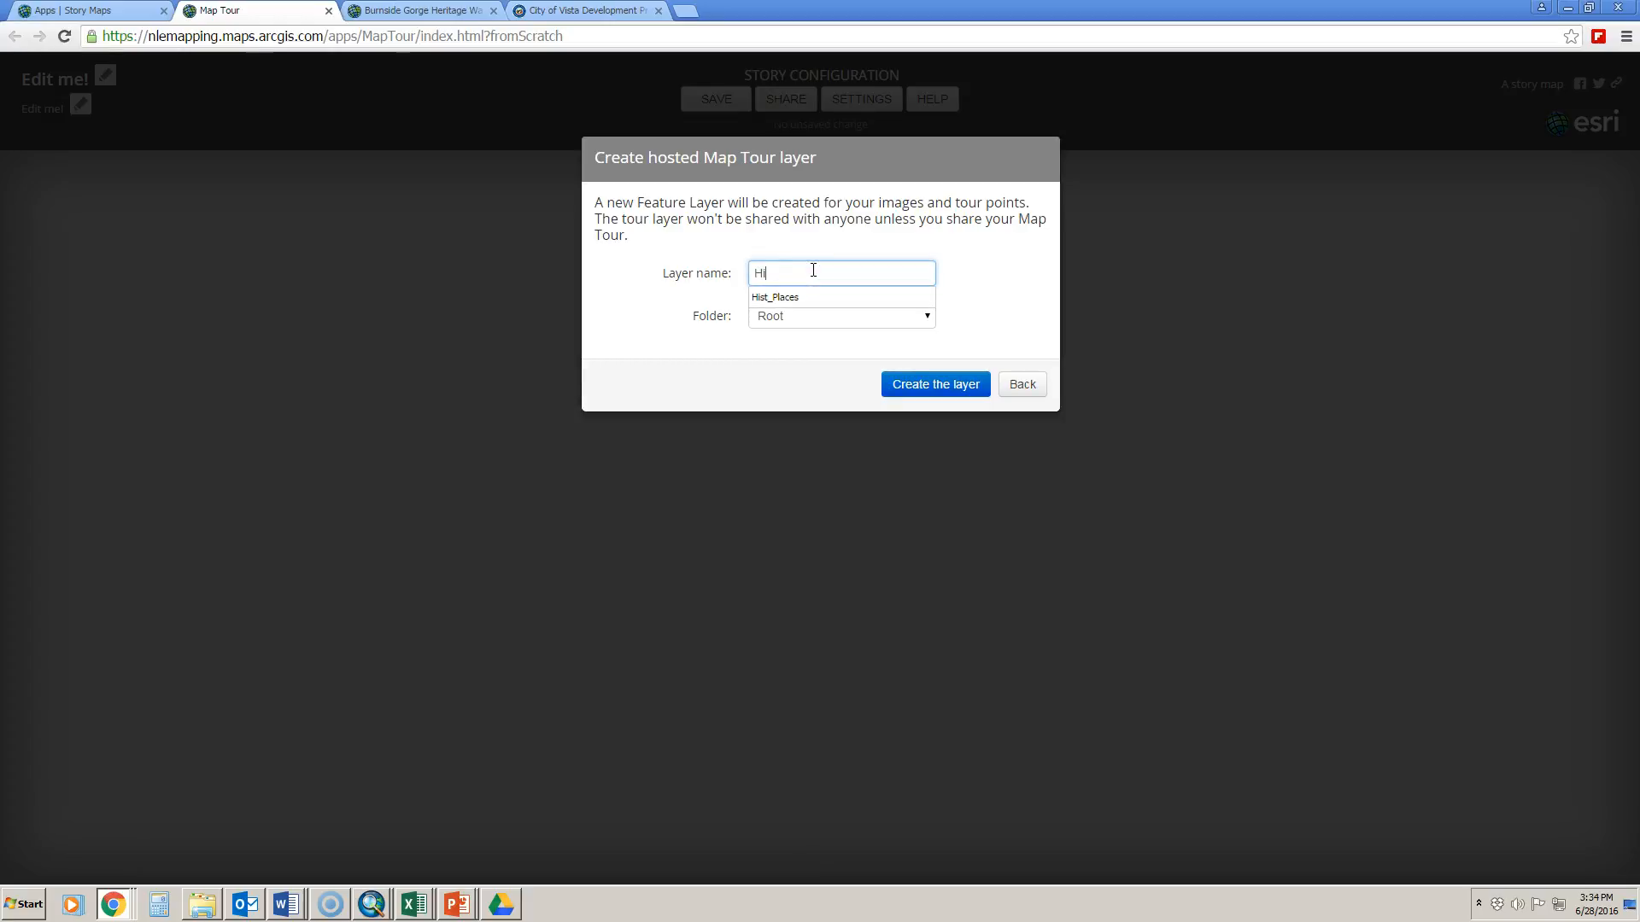
{"action": "type", "text": "toric"}
{"action": "key", "text": "BackSpace"}
{"action": "key", "text": "BackSpace"}
{"action": "key", "text": "BackSpace"}
{"action": "key", "text": "BackSpace"}
{"action": "key", "text": "BackSpace"}
{"action": "key", "text": "BackSpace"}
{"action": "type", "text": "st-Places1"}
{"action": "left_click", "coordinate": [820, 268]}
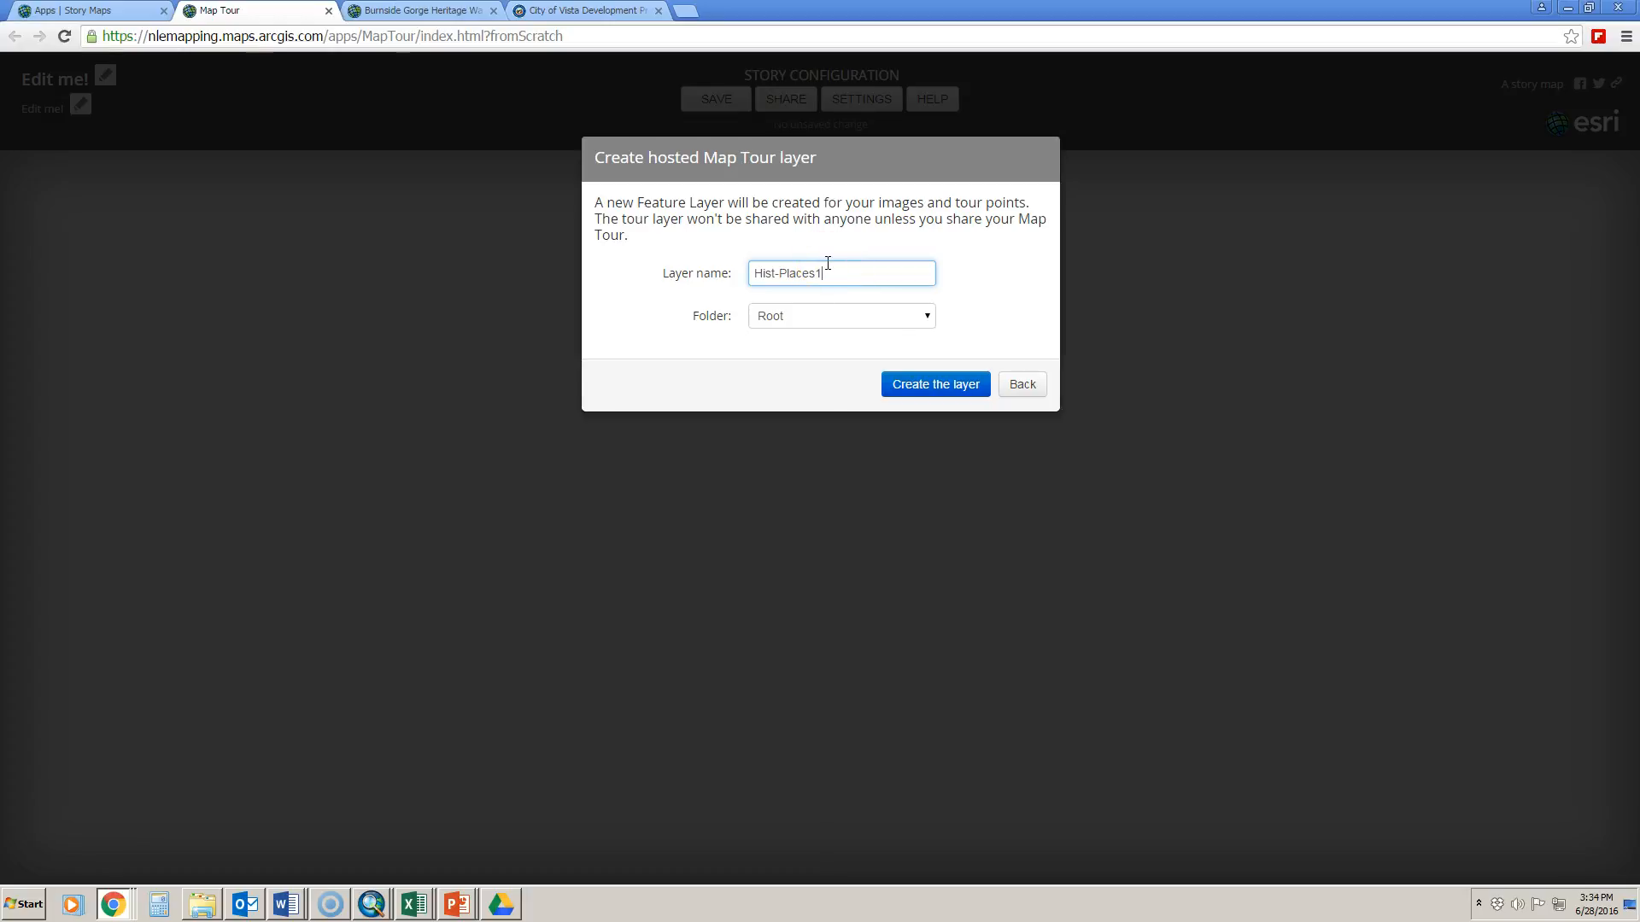
{"action": "left_click", "coordinate": [907, 384]}
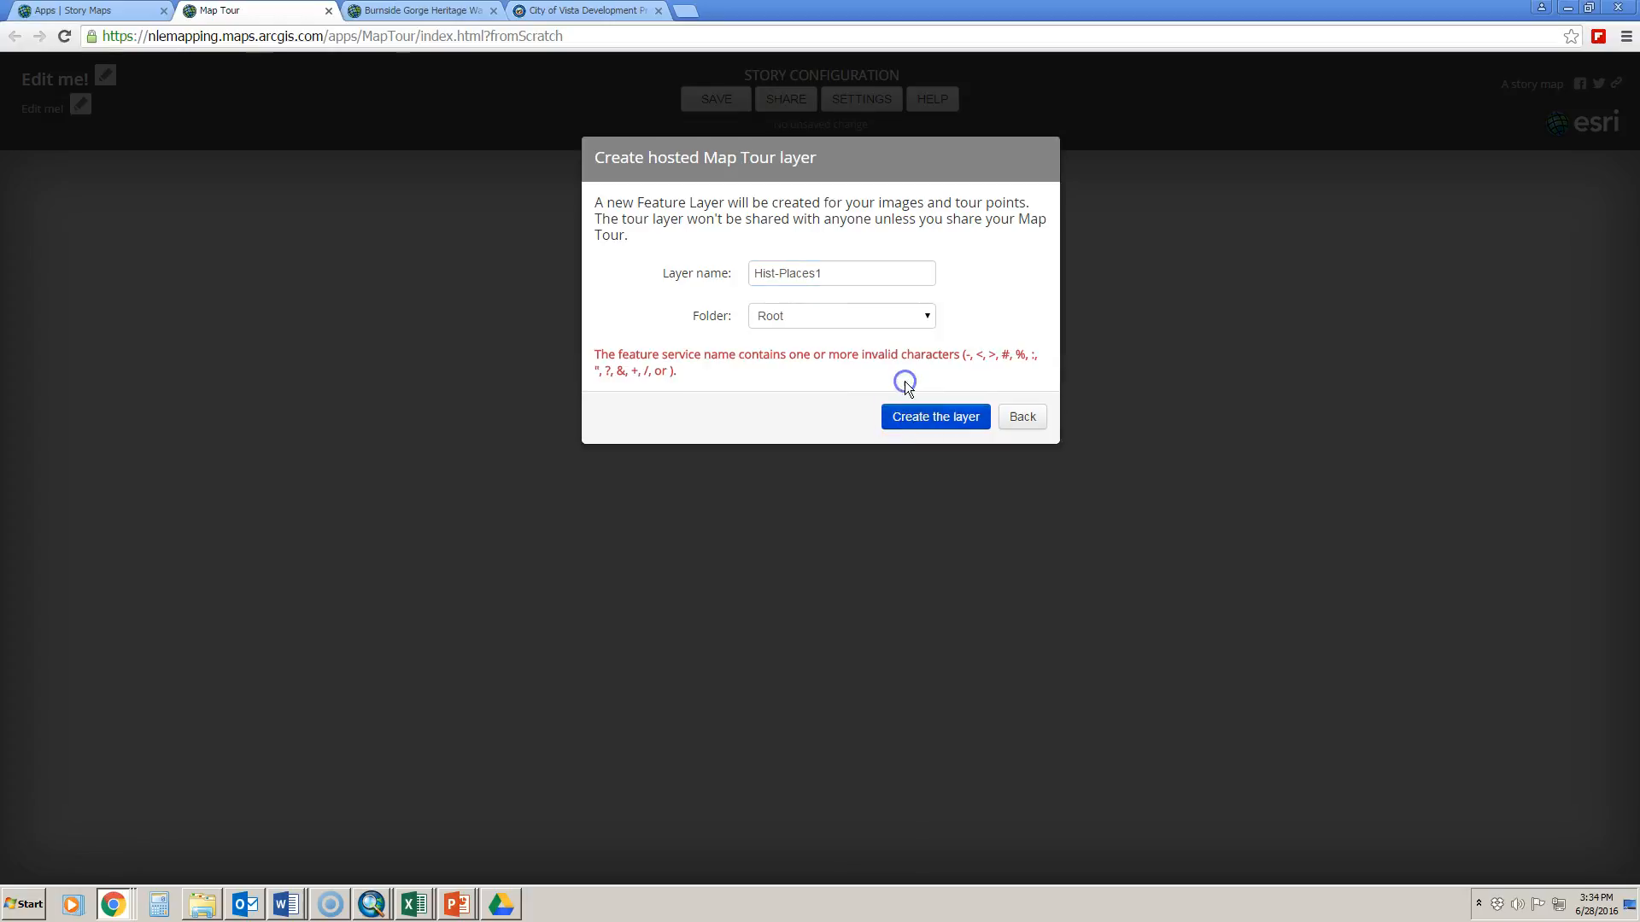
Step: Replace the hyphen in the layer name with an underscore to read Hist_Places1 and create the layer
{"action": "left_click", "coordinate": [781, 272]}
{"action": "key", "text": "BackSpace"}
{"action": "type", "text": "_"}
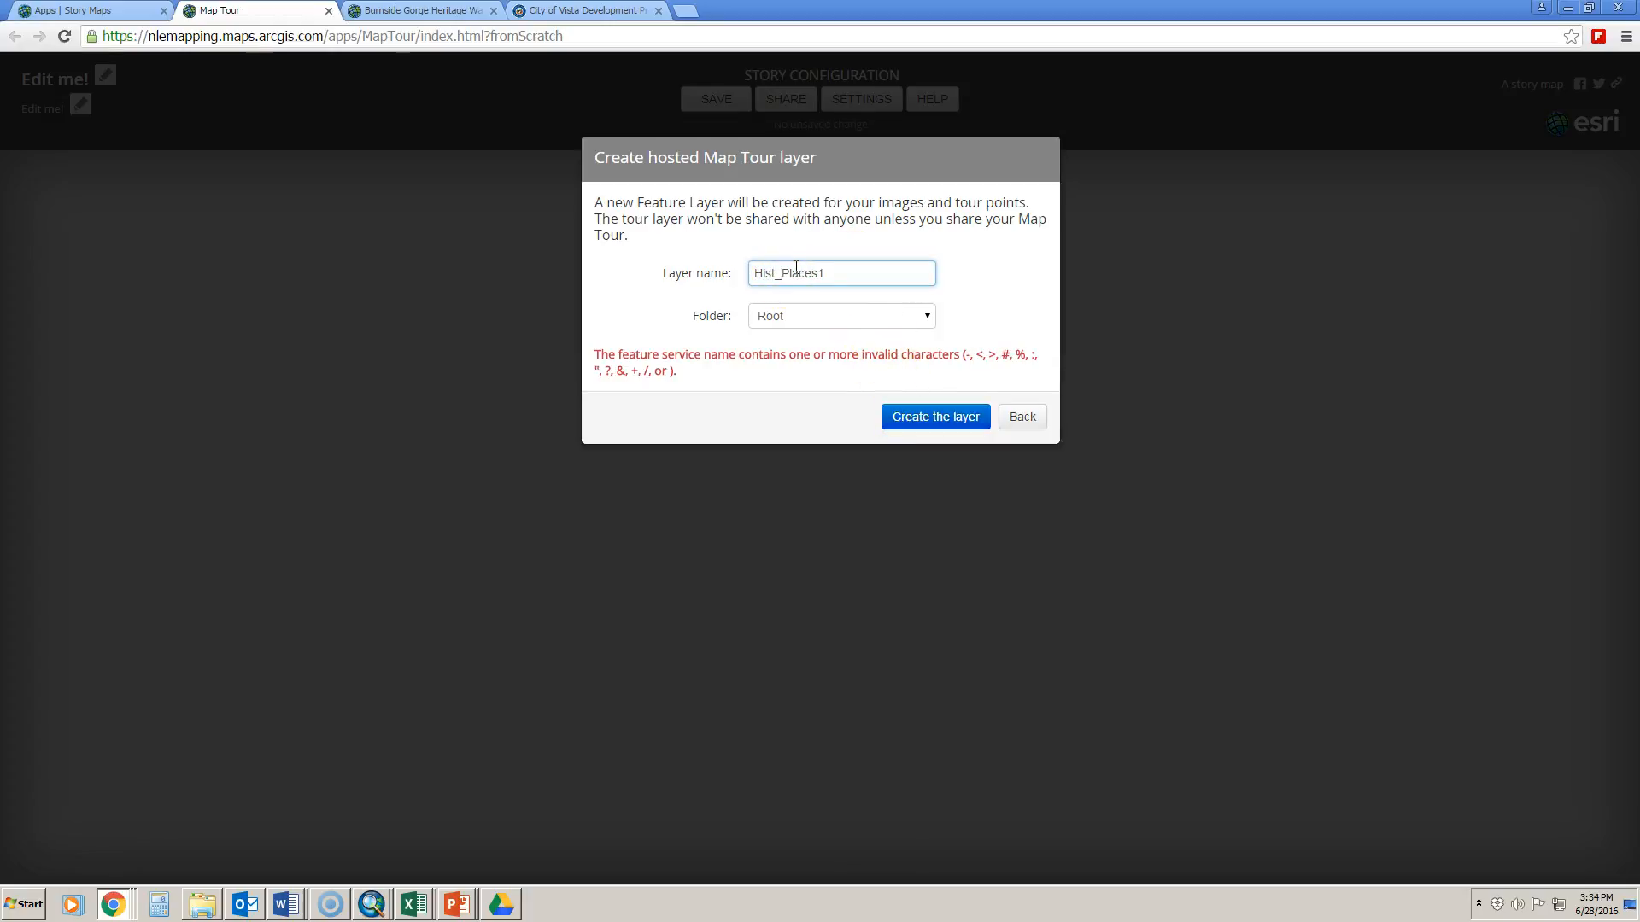
{"action": "left_click", "coordinate": [934, 422]}
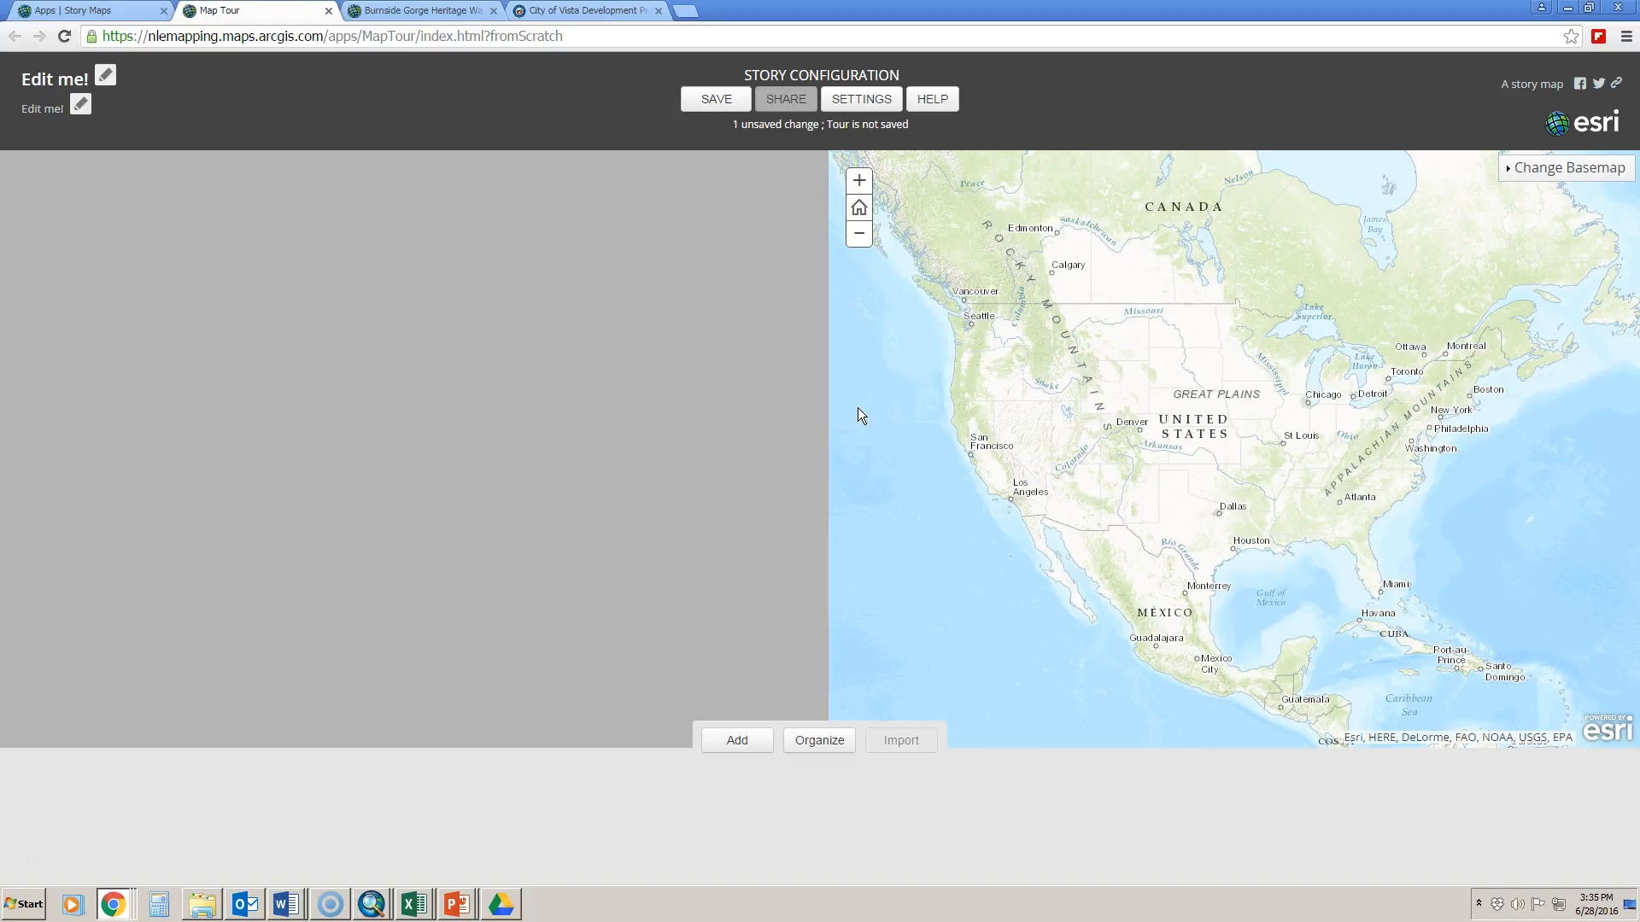
Step: Bring the Lebanon, Pennsylvania area into close view on the tour map
{"action": "left_click", "coordinate": [480, 324]}
{"action": "scroll", "coordinate": [1418, 436], "scroll_direction": "up", "scroll_amount": 6}
{"action": "scroll", "coordinate": [1187, 580], "scroll_direction": "down", "scroll_amount": 2}
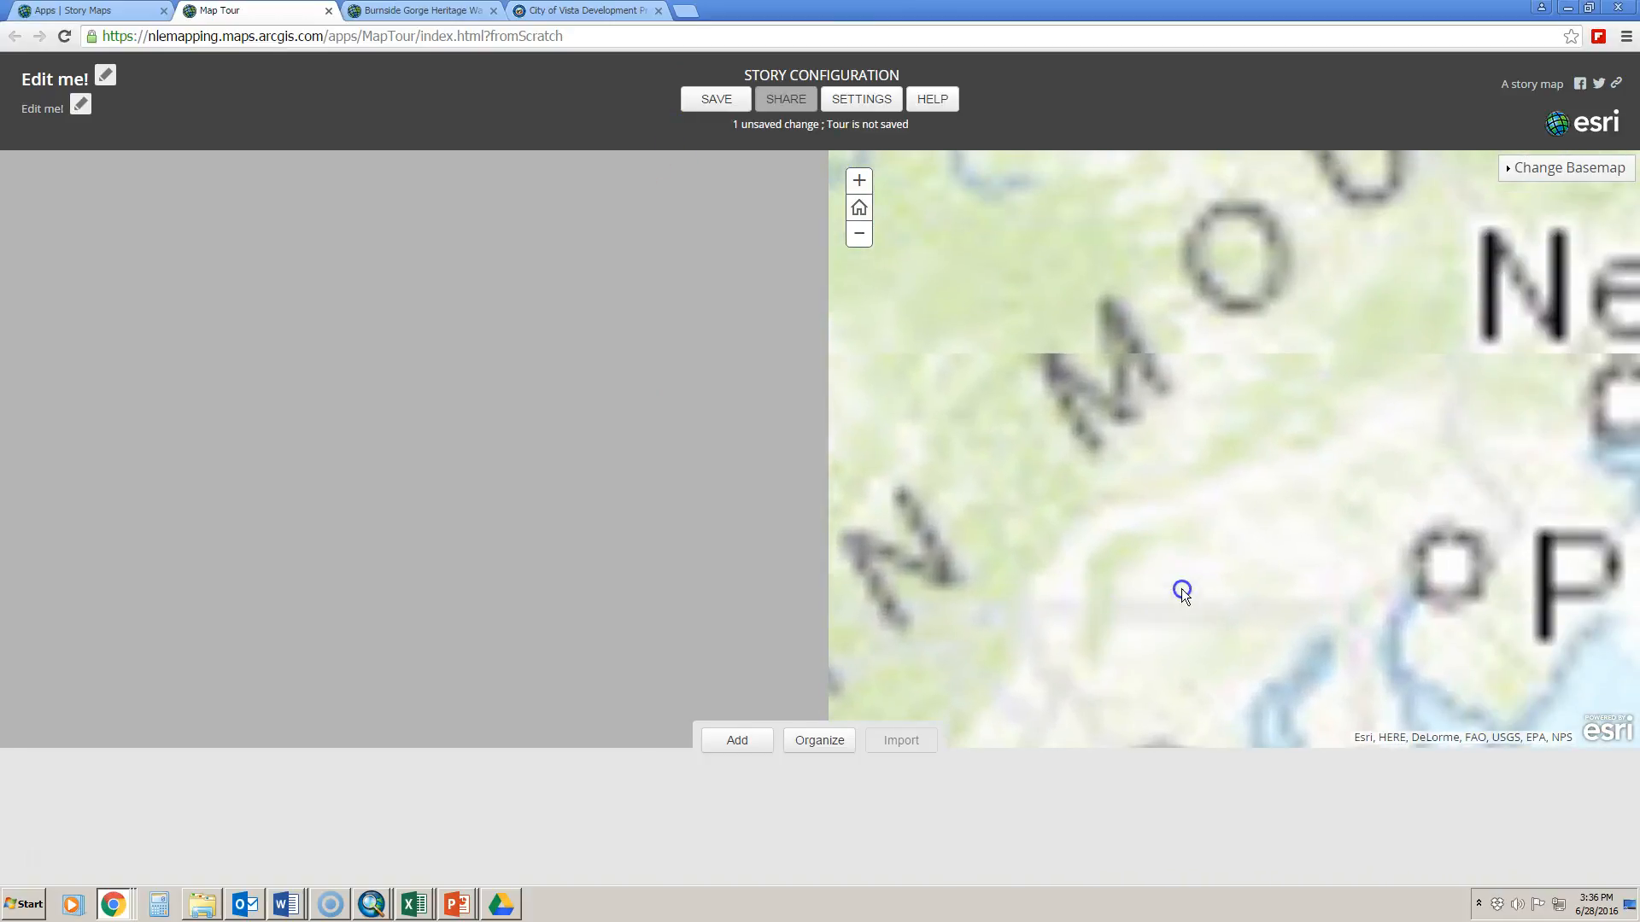
{"action": "scroll", "coordinate": [1199, 574], "scroll_direction": "down", "scroll_amount": 3}
{"action": "left_click_drag", "start_coordinate": [1321, 442], "coordinate": [1375, 648]}
{"action": "scroll", "coordinate": [1211, 545], "scroll_direction": "up", "scroll_amount": 1}
{"action": "scroll", "coordinate": [1289, 599], "scroll_direction": "up", "scroll_amount": 1}
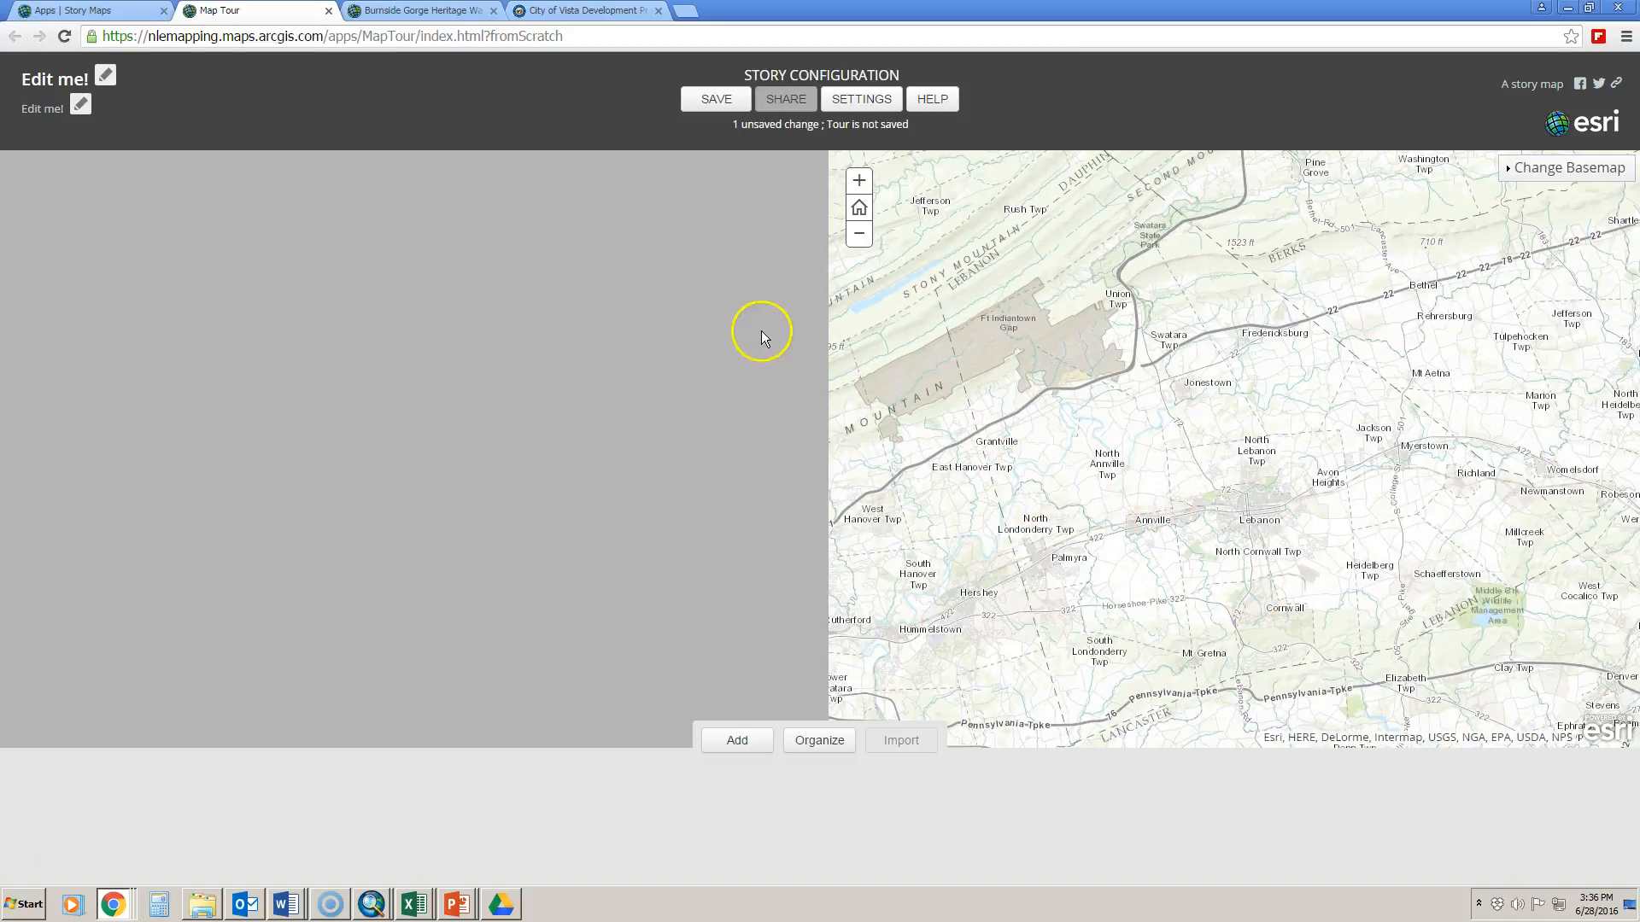
Step: Try to save the untitled tour and enter "lebanon County National Regitser sites" as its title
{"action": "left_click", "coordinate": [708, 101]}
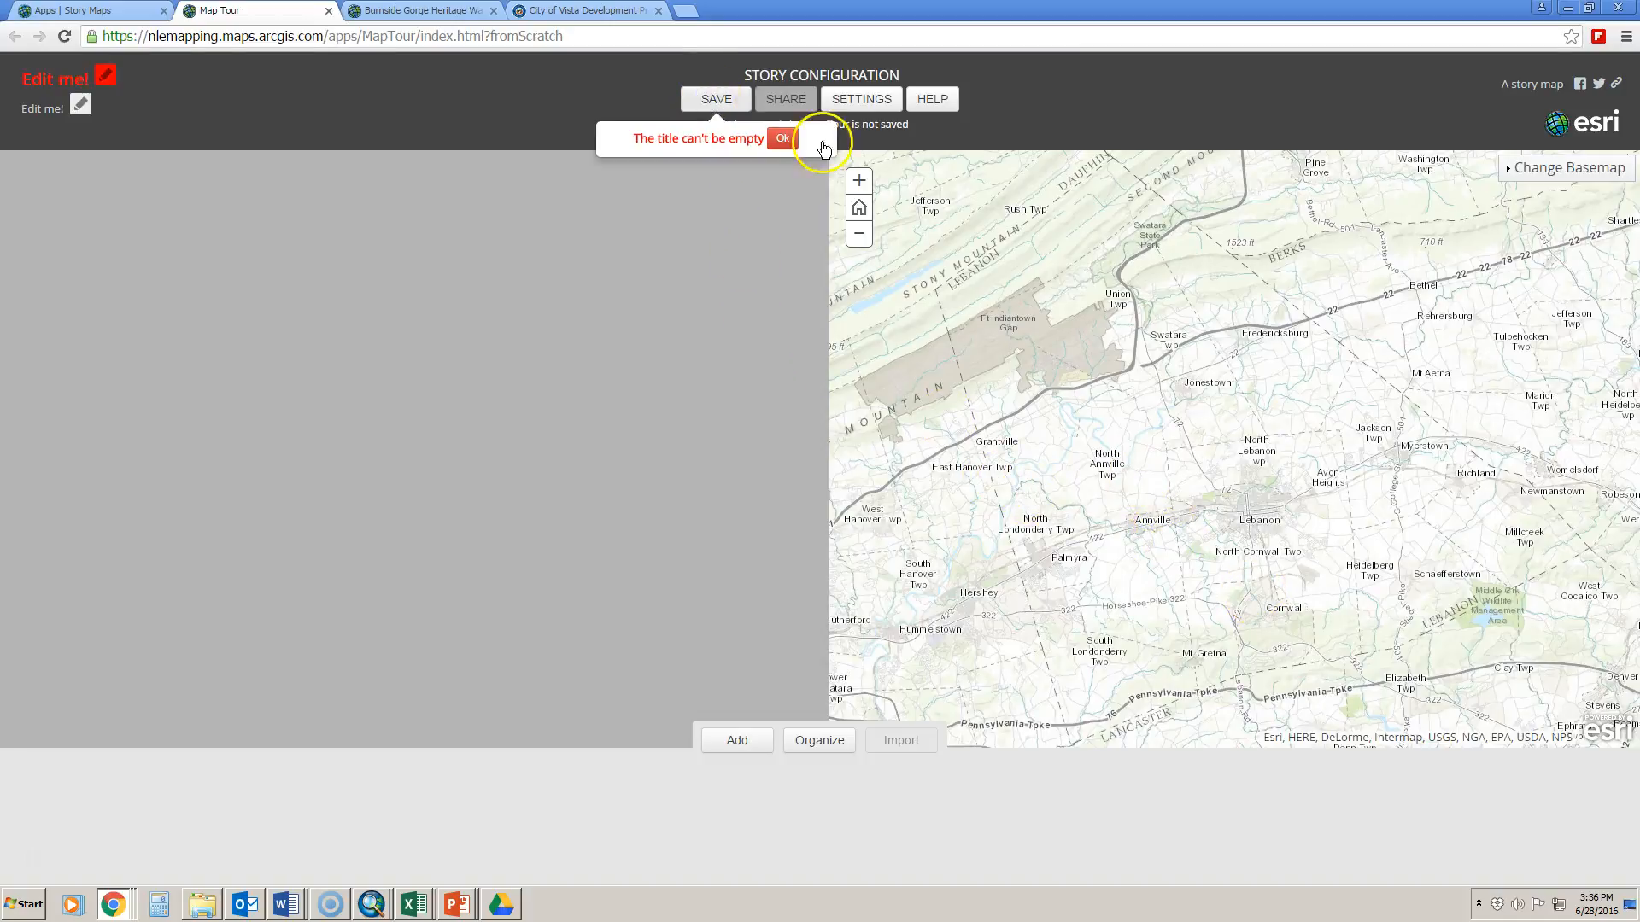
{"action": "left_click", "coordinate": [782, 139]}
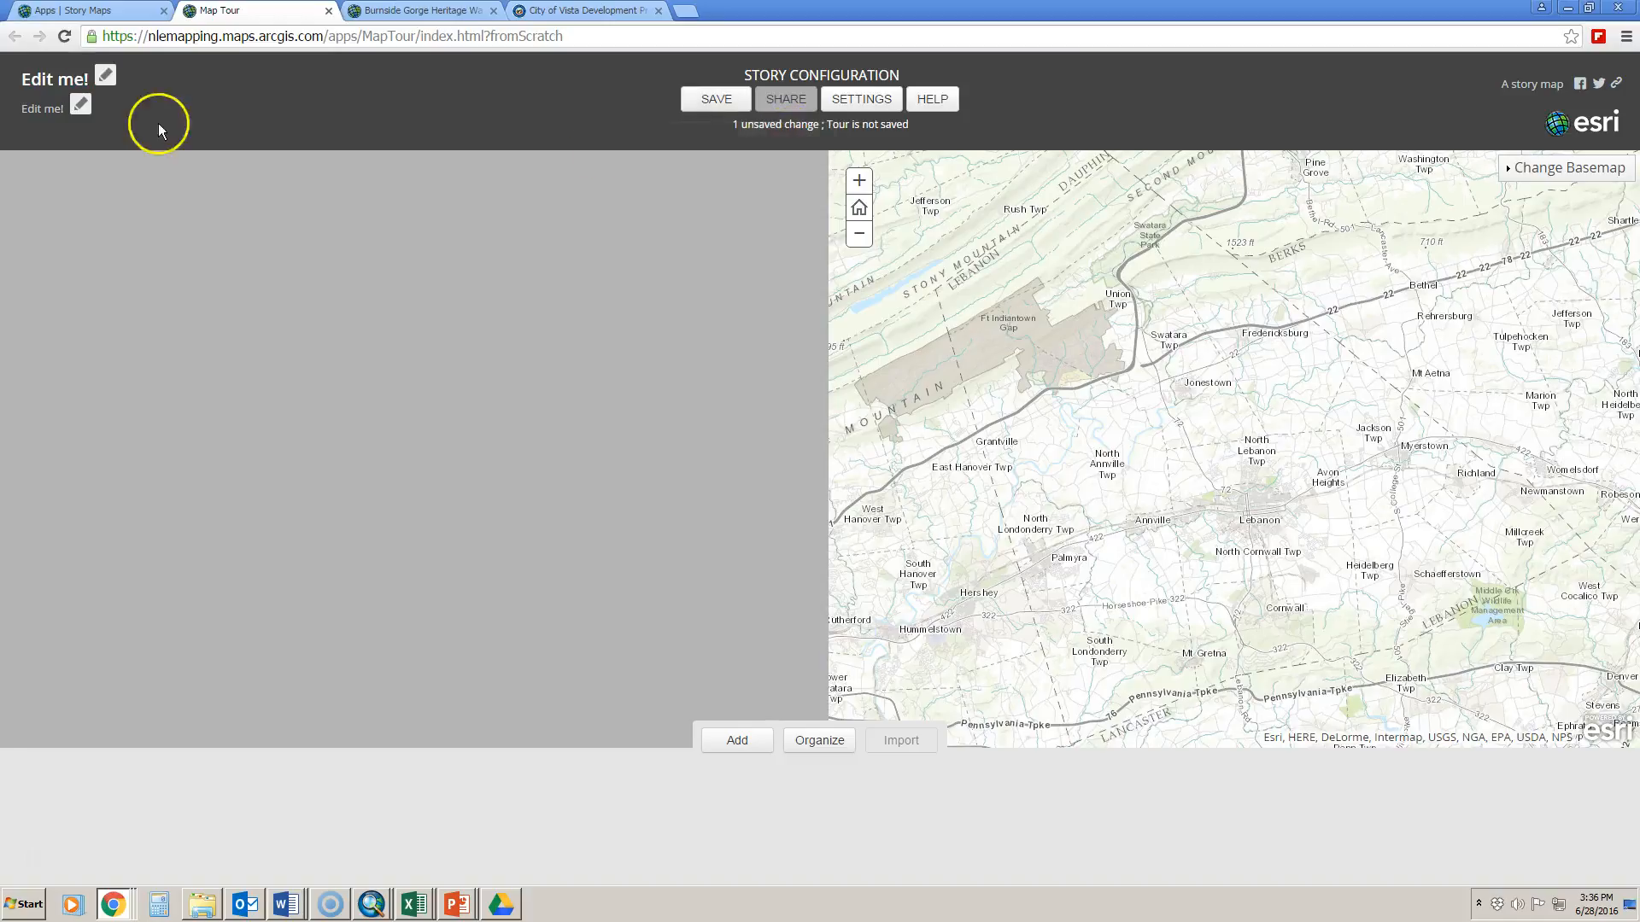
{"action": "left_click", "coordinate": [100, 74]}
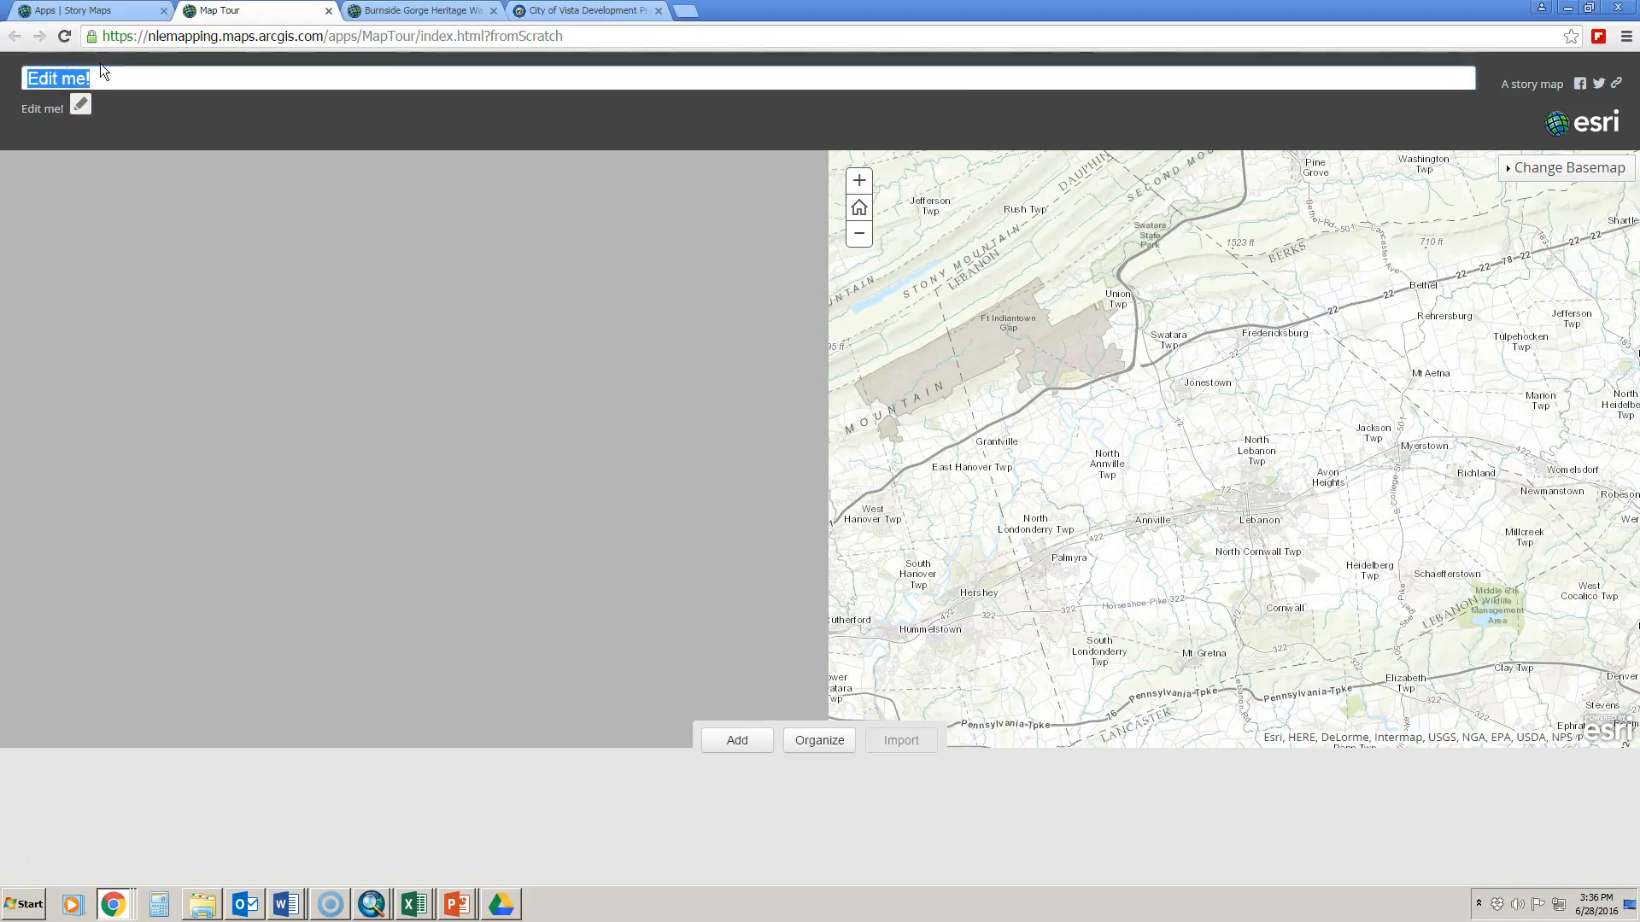
{"action": "type", "text": "lebanon County Nat"}
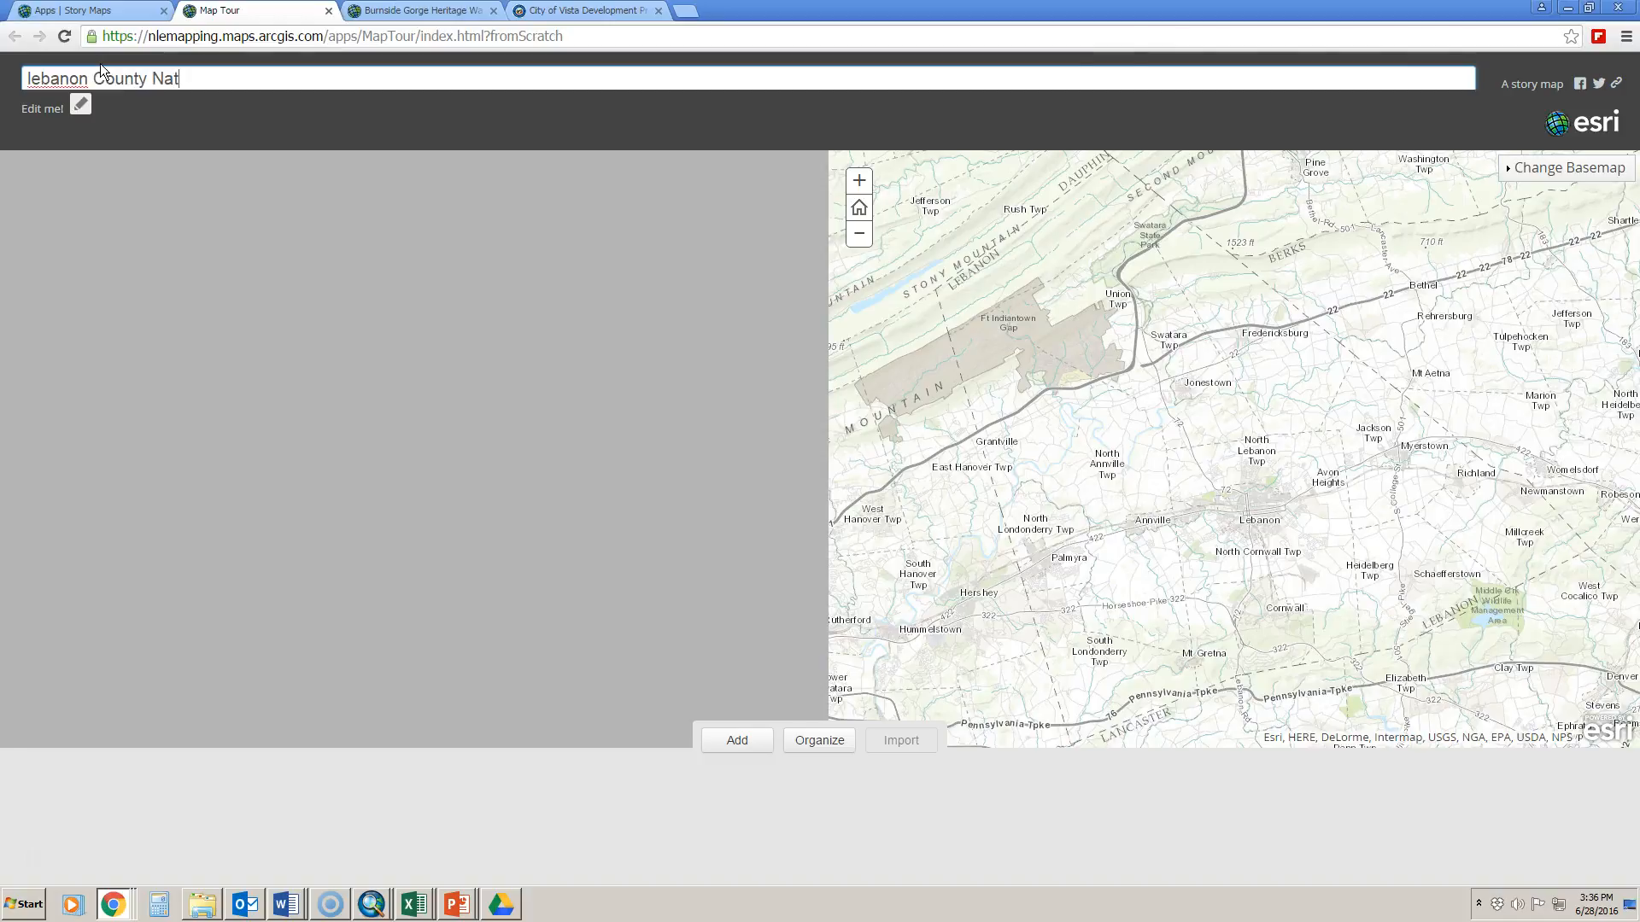
{"action": "type", "text": "ional Regitser sites"}
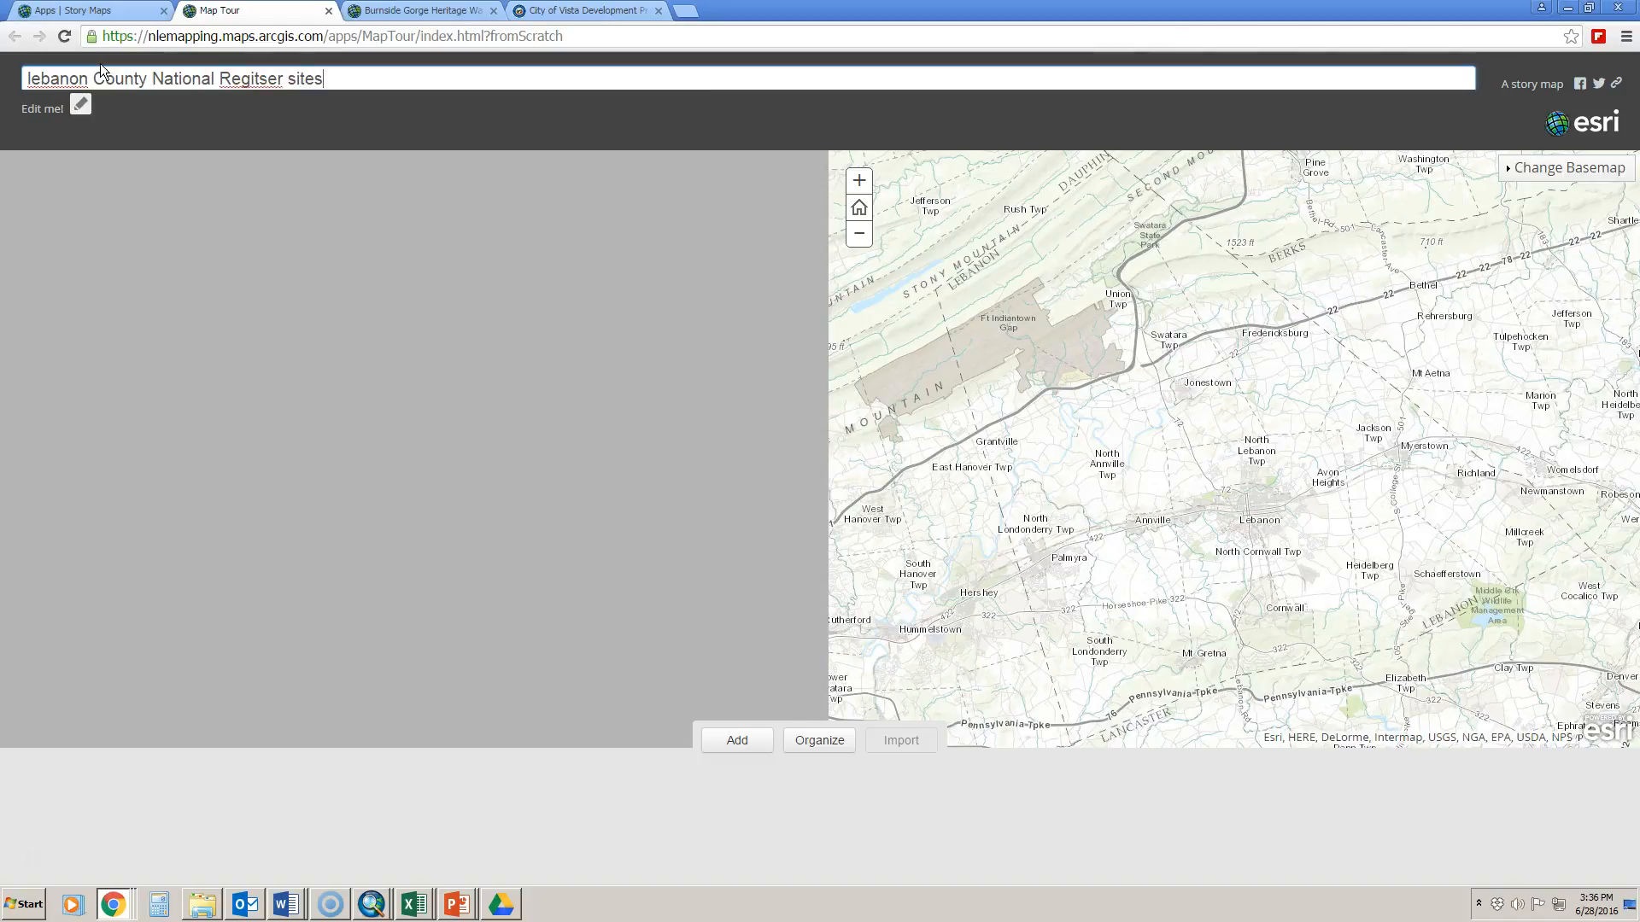
Step: Correct the spelling and capitals of the tour title to "Lebanon County National Register Sites" and save the tour
{"action": "left_click", "coordinate": [313, 77]}
{"action": "key", "text": "BackSpace"}
{"action": "key", "text": "BackSpace"}
{"action": "type", "text": "Si"}
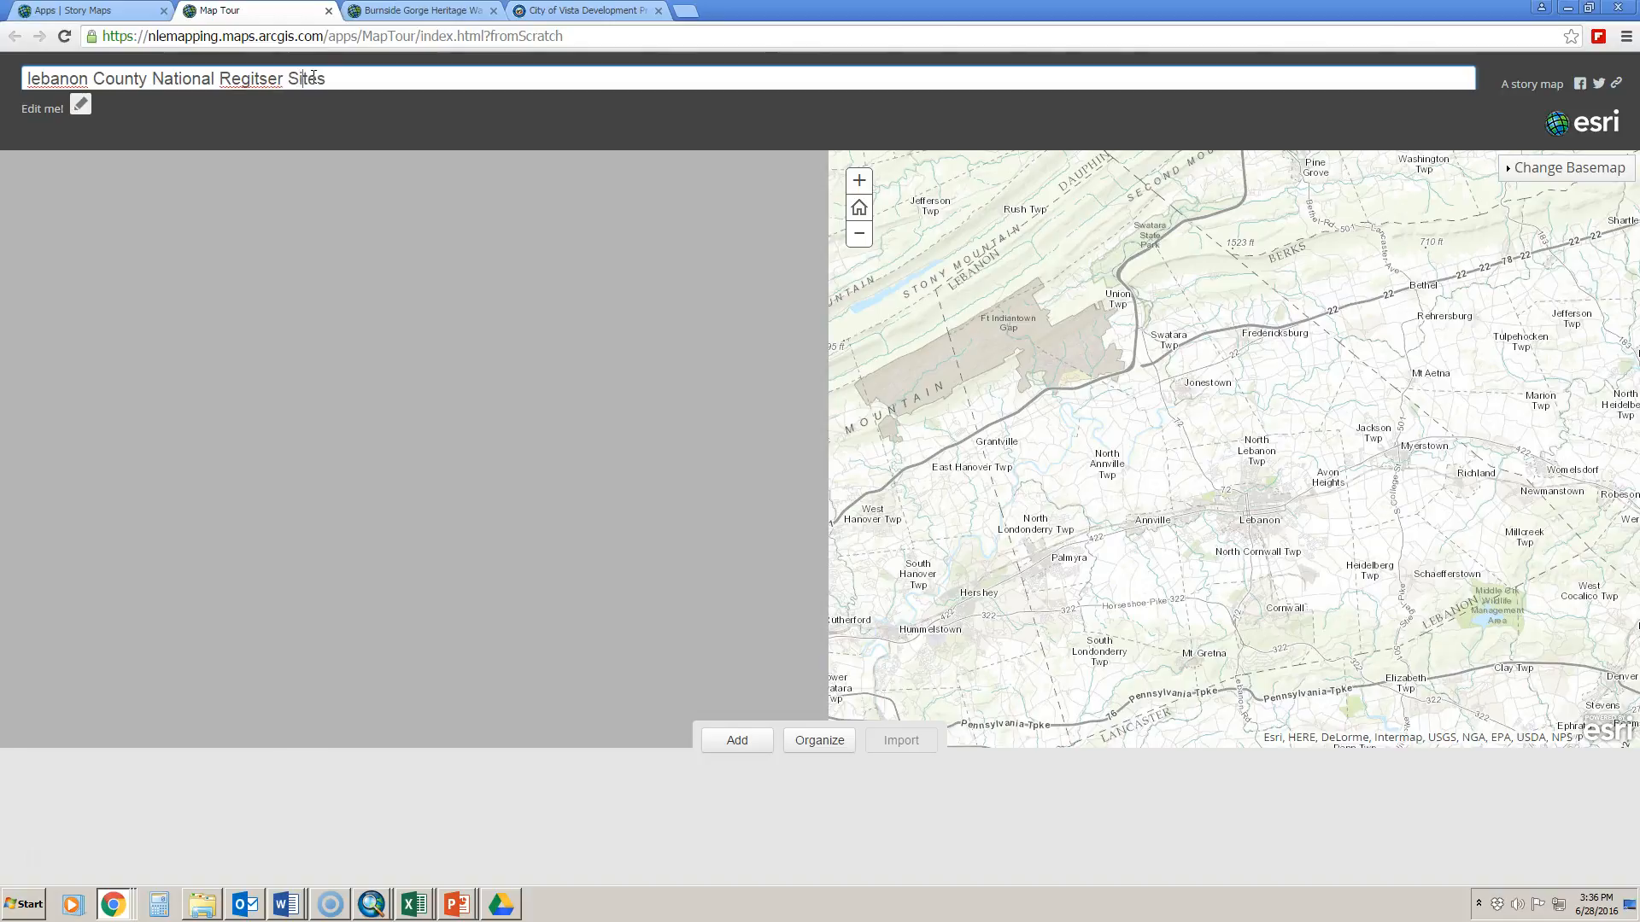
{"action": "left_click", "coordinate": [267, 78]}
{"action": "key", "text": "BackSpace"}
{"action": "key", "text": "BackSpace"}
{"action": "type", "text": "st"}
{"action": "left_click", "coordinate": [36, 77]}
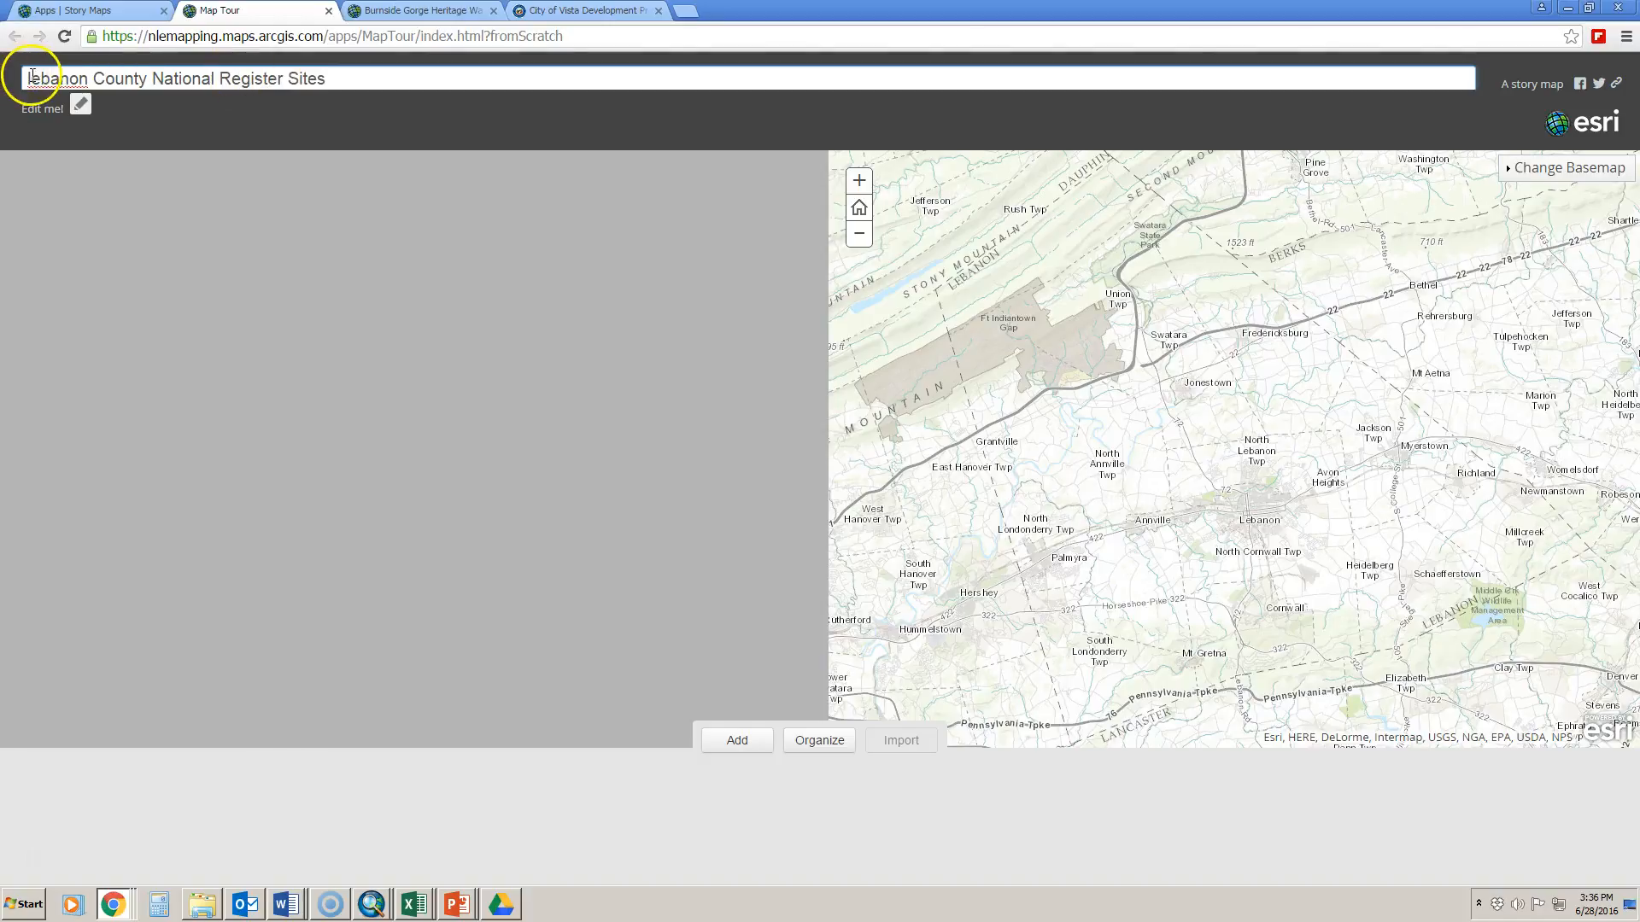
{"action": "key", "text": "BackSpace"}
{"action": "type", "text": "L"}
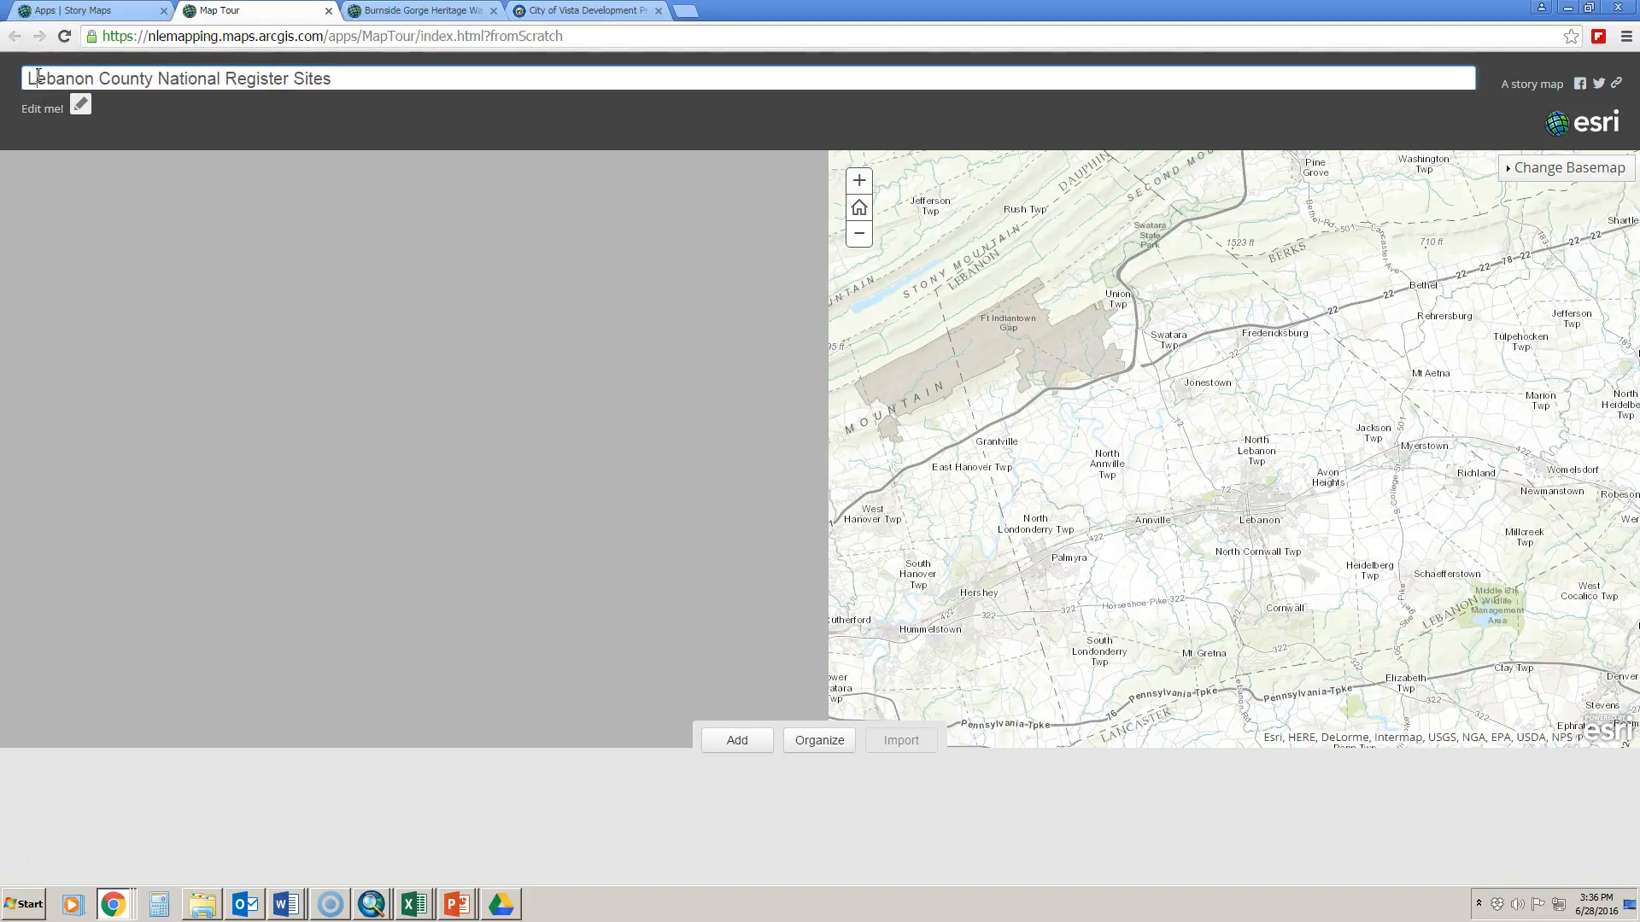
{"action": "left_click", "coordinate": [145, 124]}
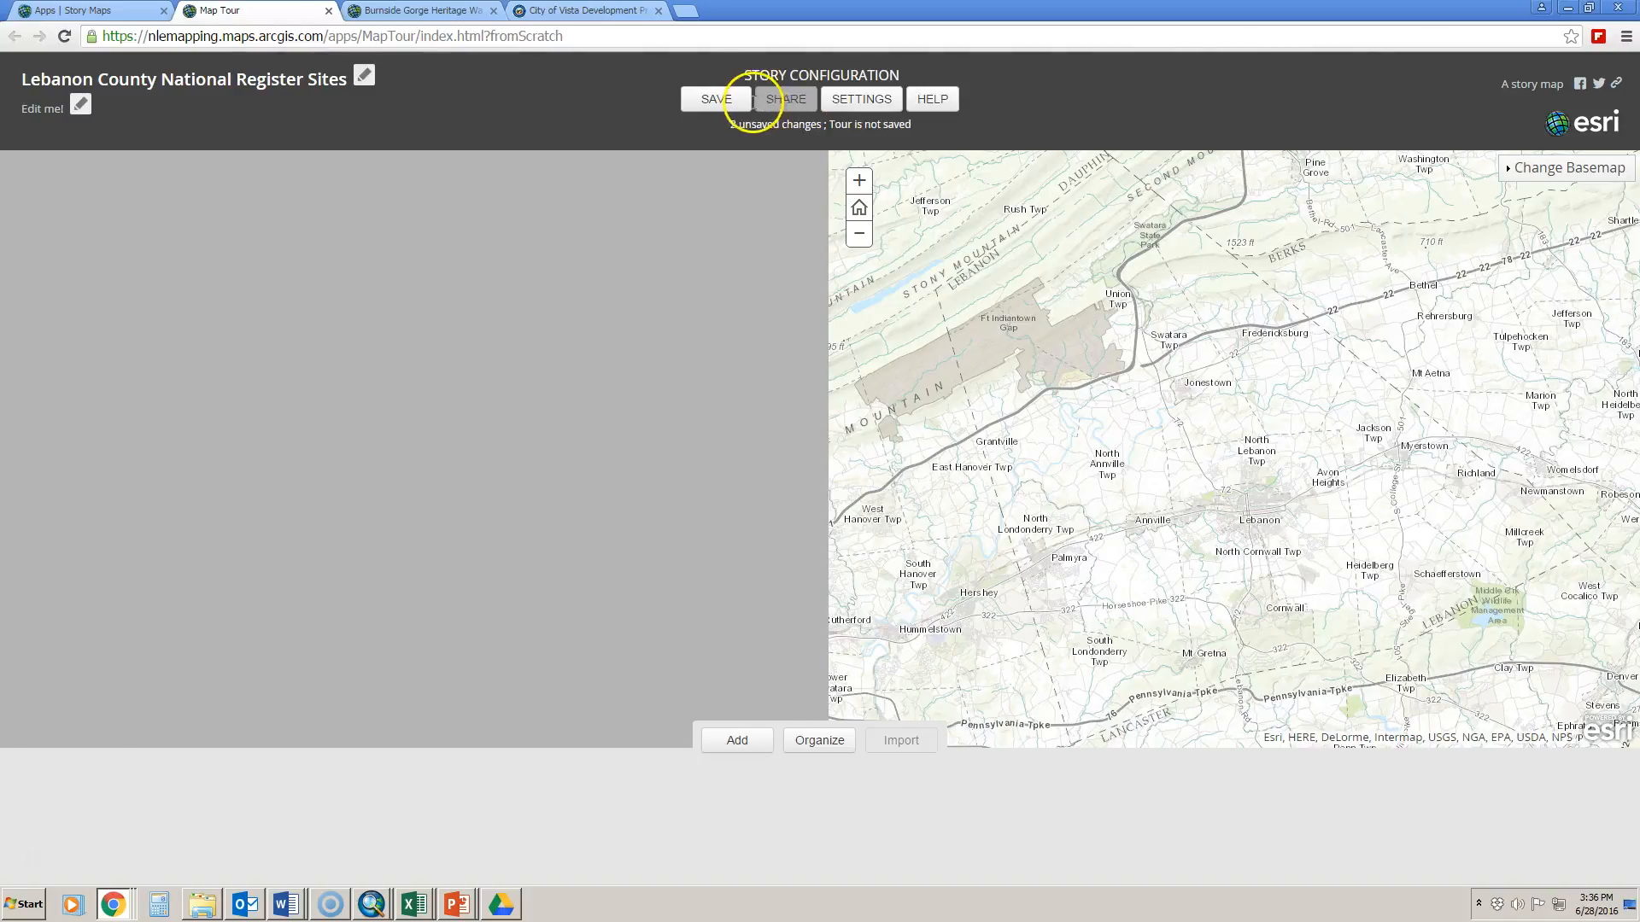
{"action": "left_click", "coordinate": [715, 99]}
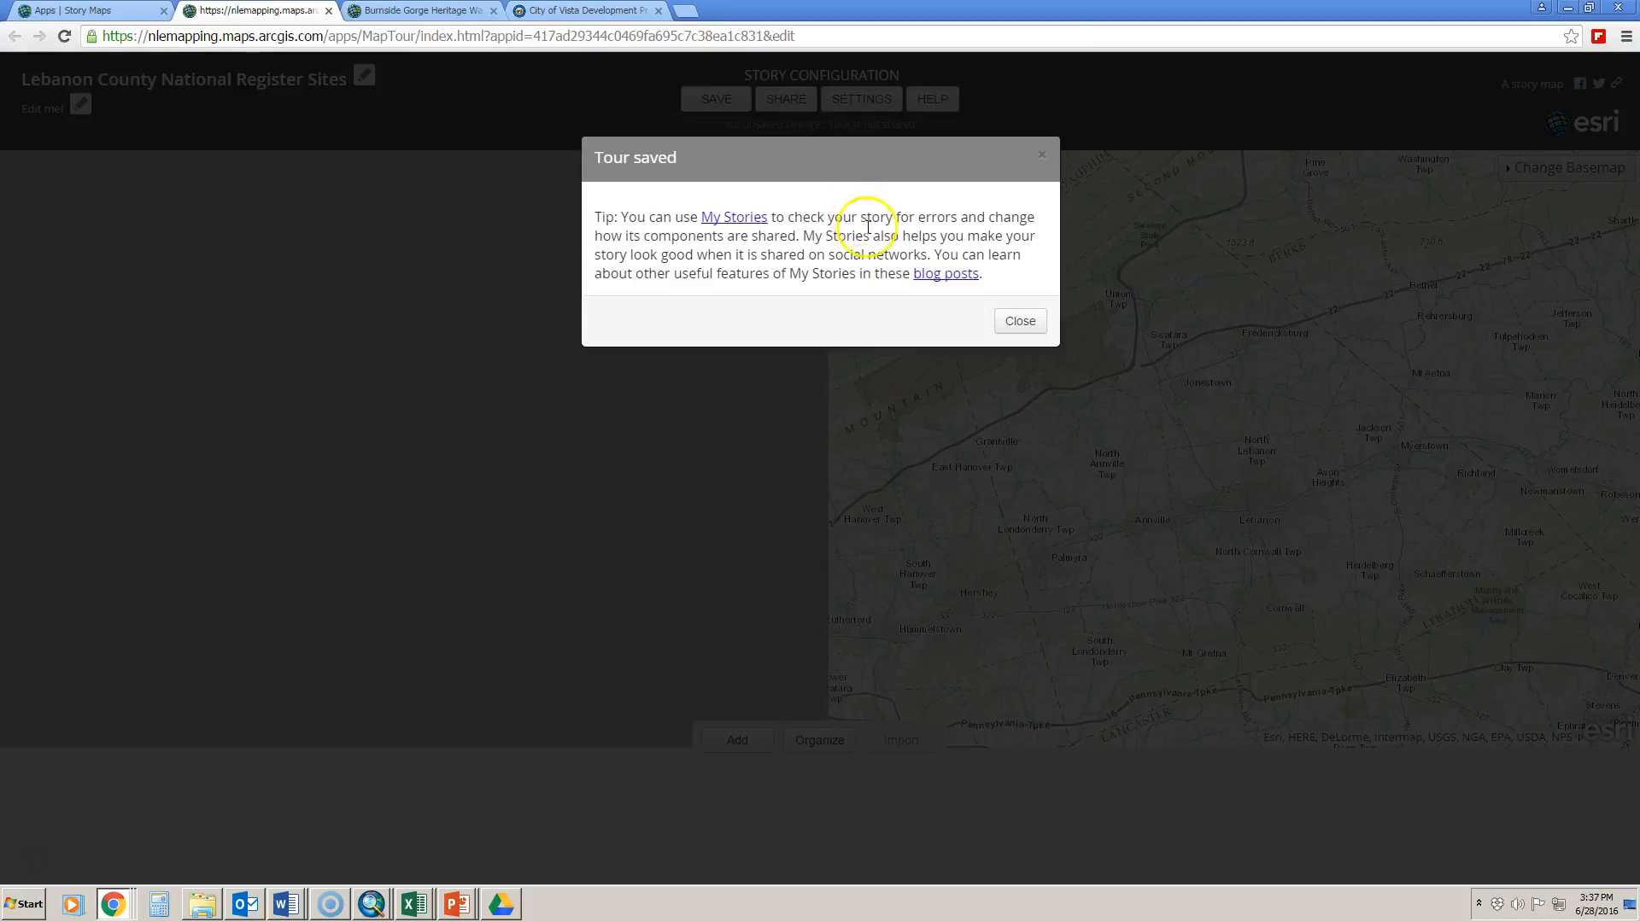
{"action": "left_click", "coordinate": [1004, 322]}
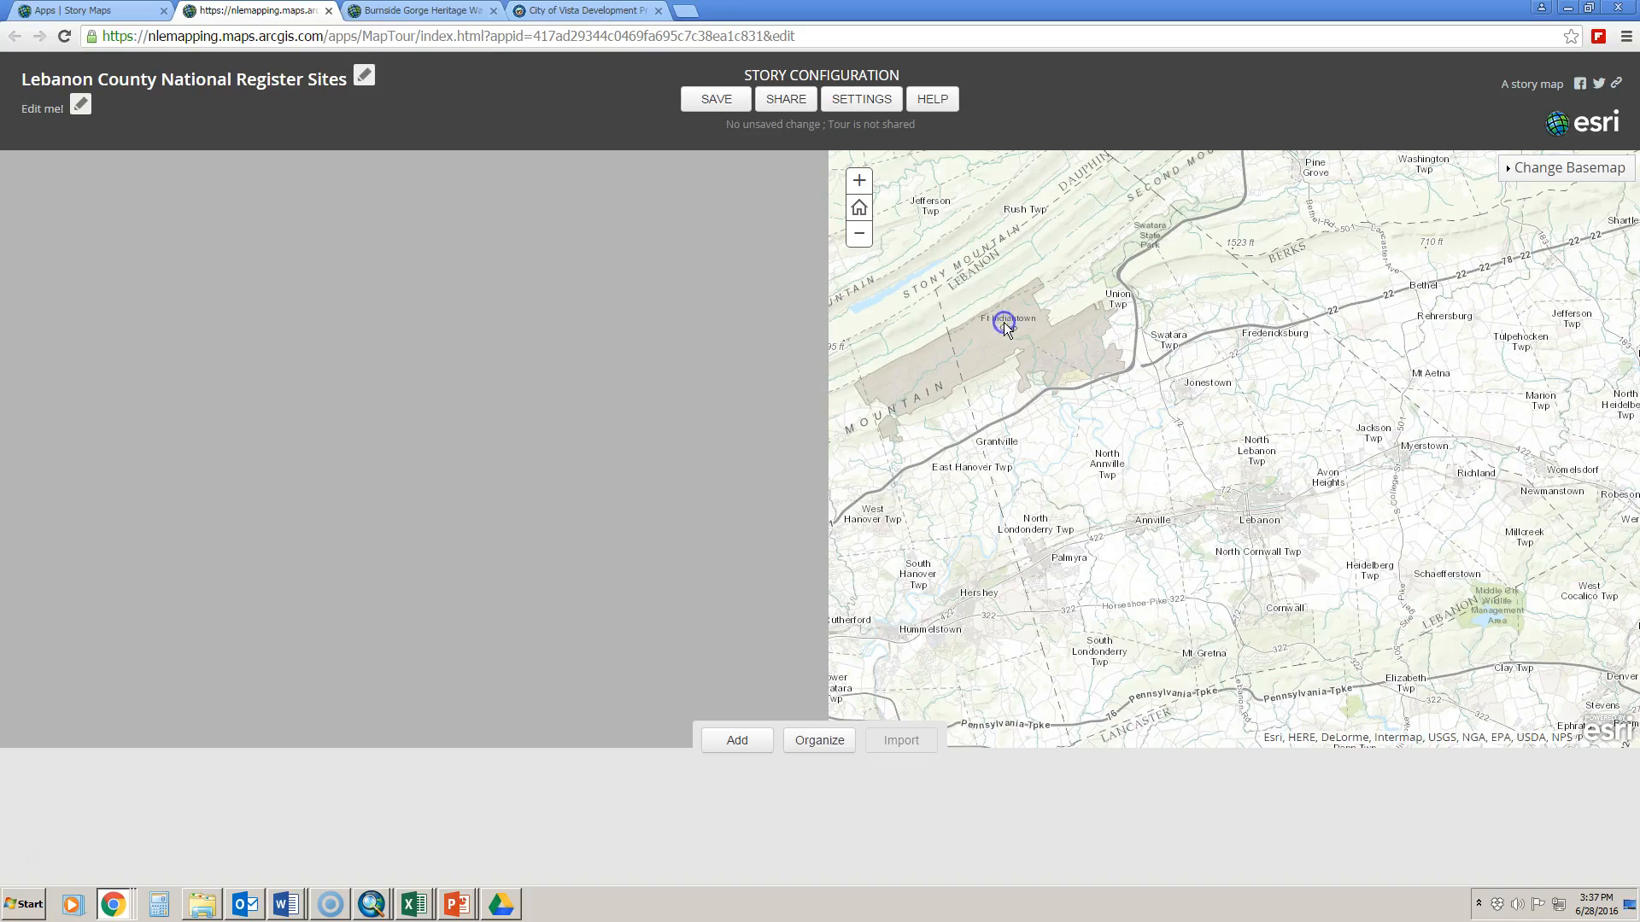
Step: Switch the story to the Integrated Layout, enable the 'Locate' button and apply the settings
{"action": "left_click", "coordinate": [867, 105]}
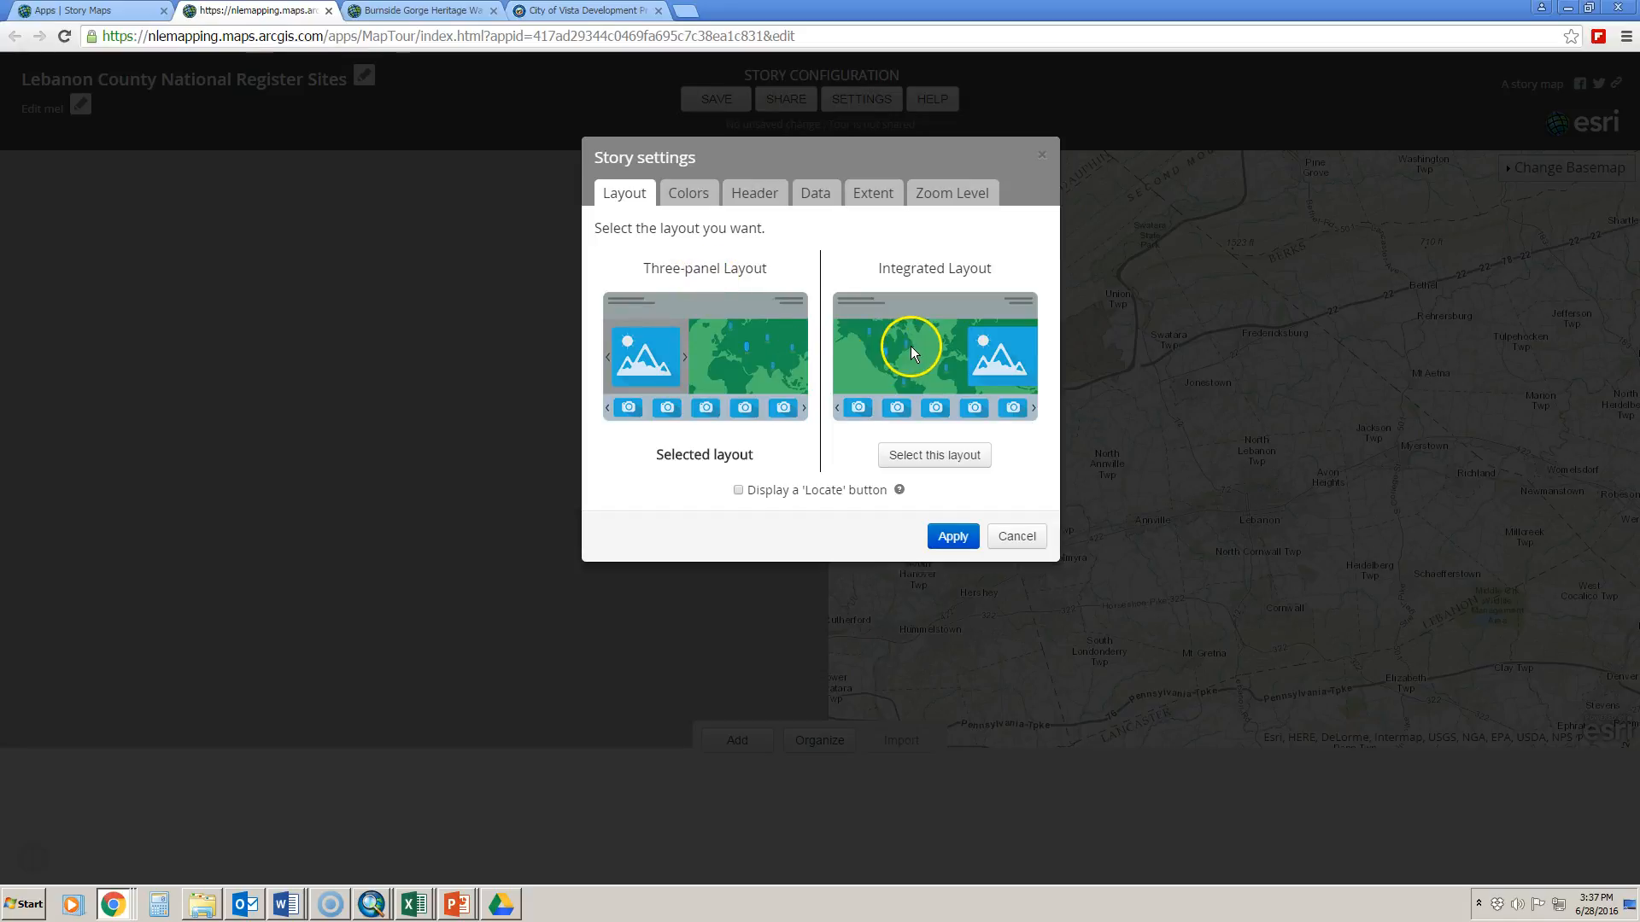
{"action": "left_click", "coordinate": [930, 459]}
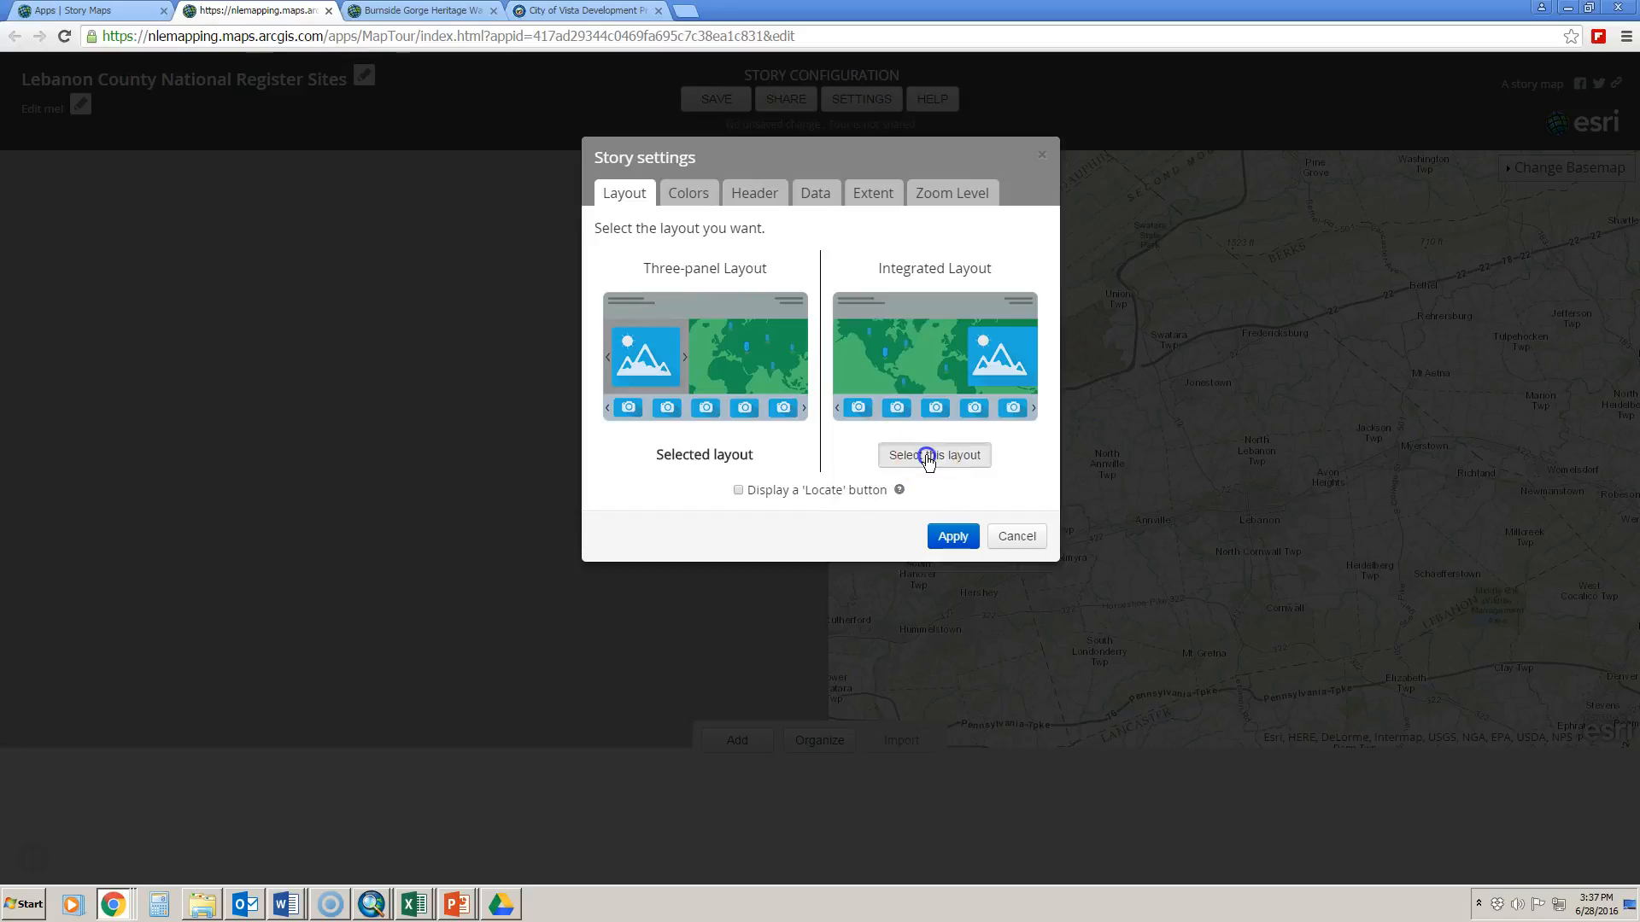
{"action": "left_click", "coordinate": [749, 492]}
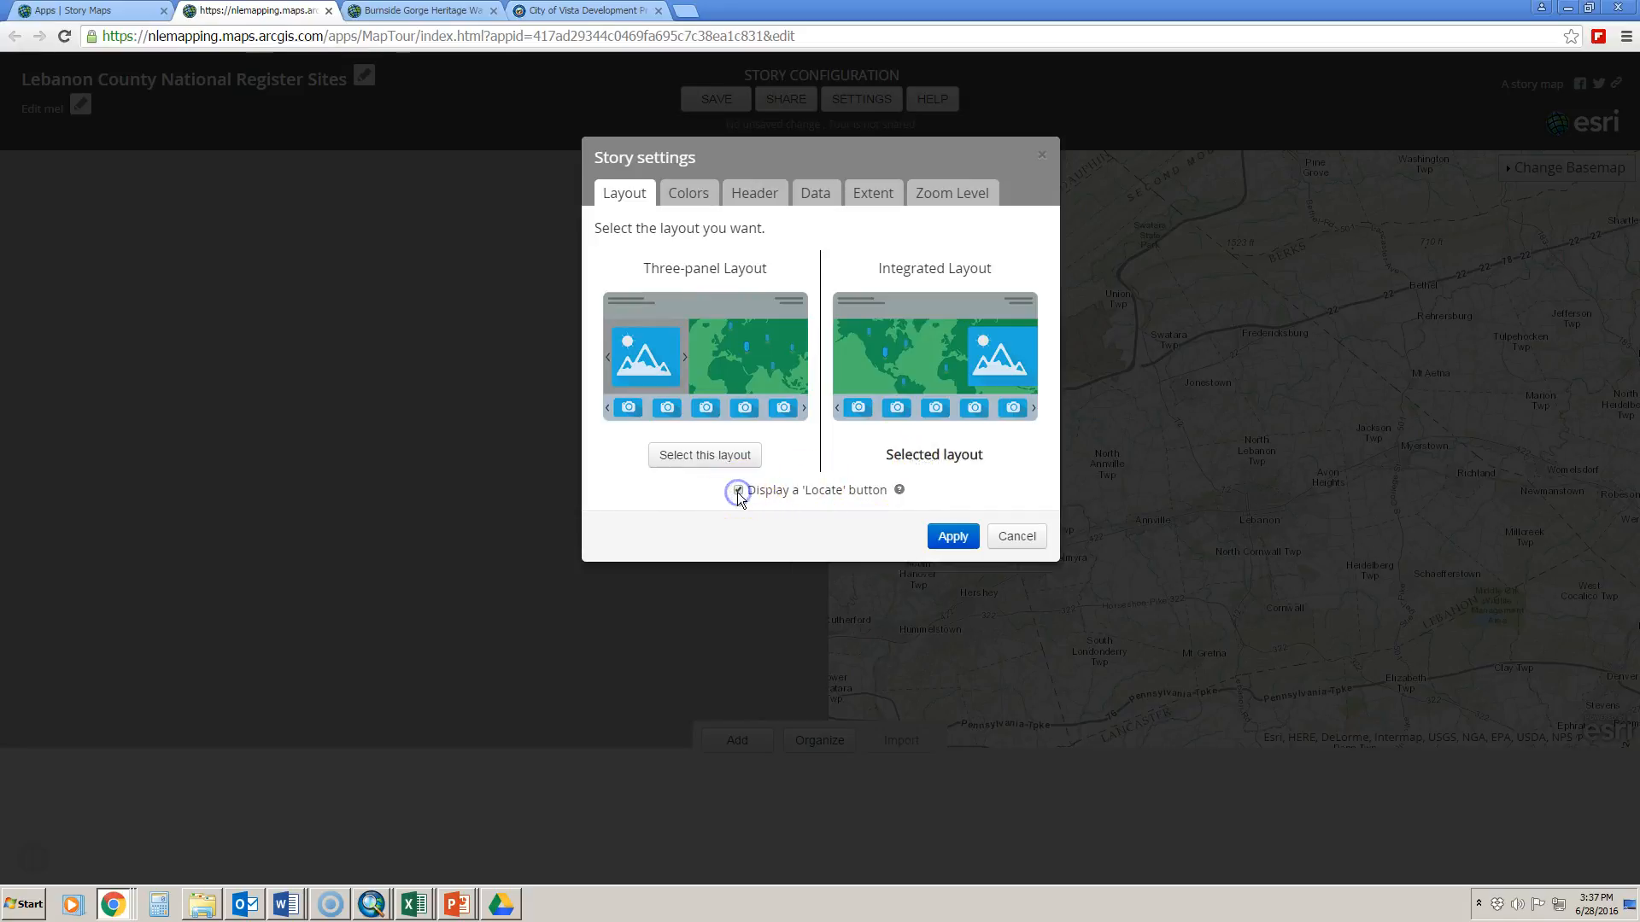
{"action": "left_click", "coordinate": [954, 538]}
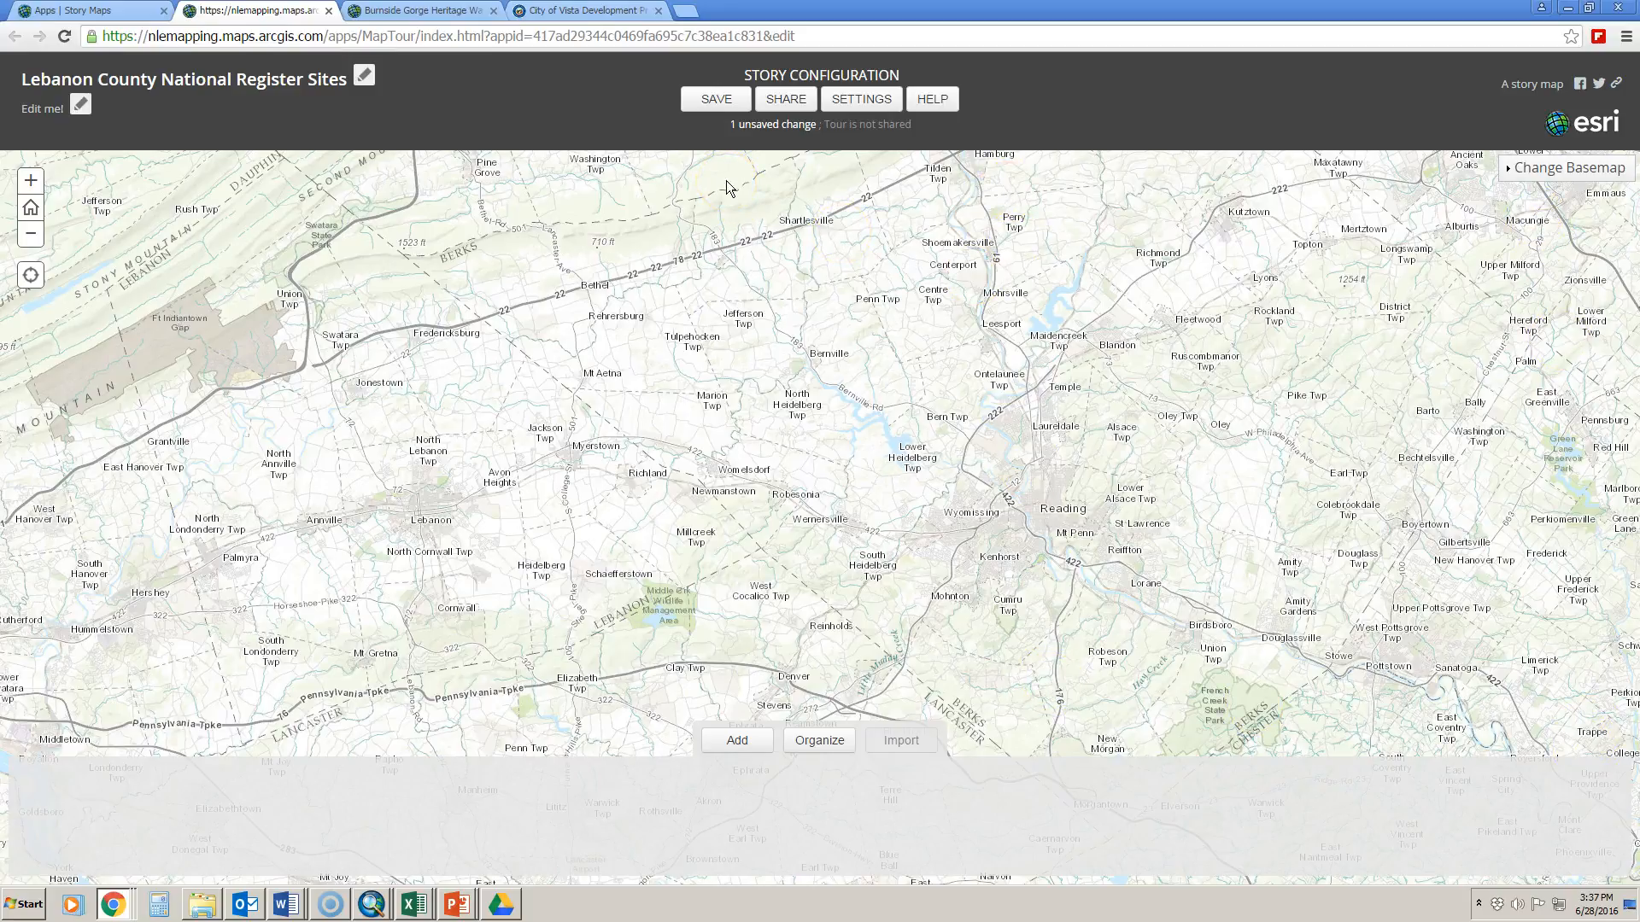
Step: Open the story's header, content and footer color settings
{"action": "left_click", "coordinate": [843, 100]}
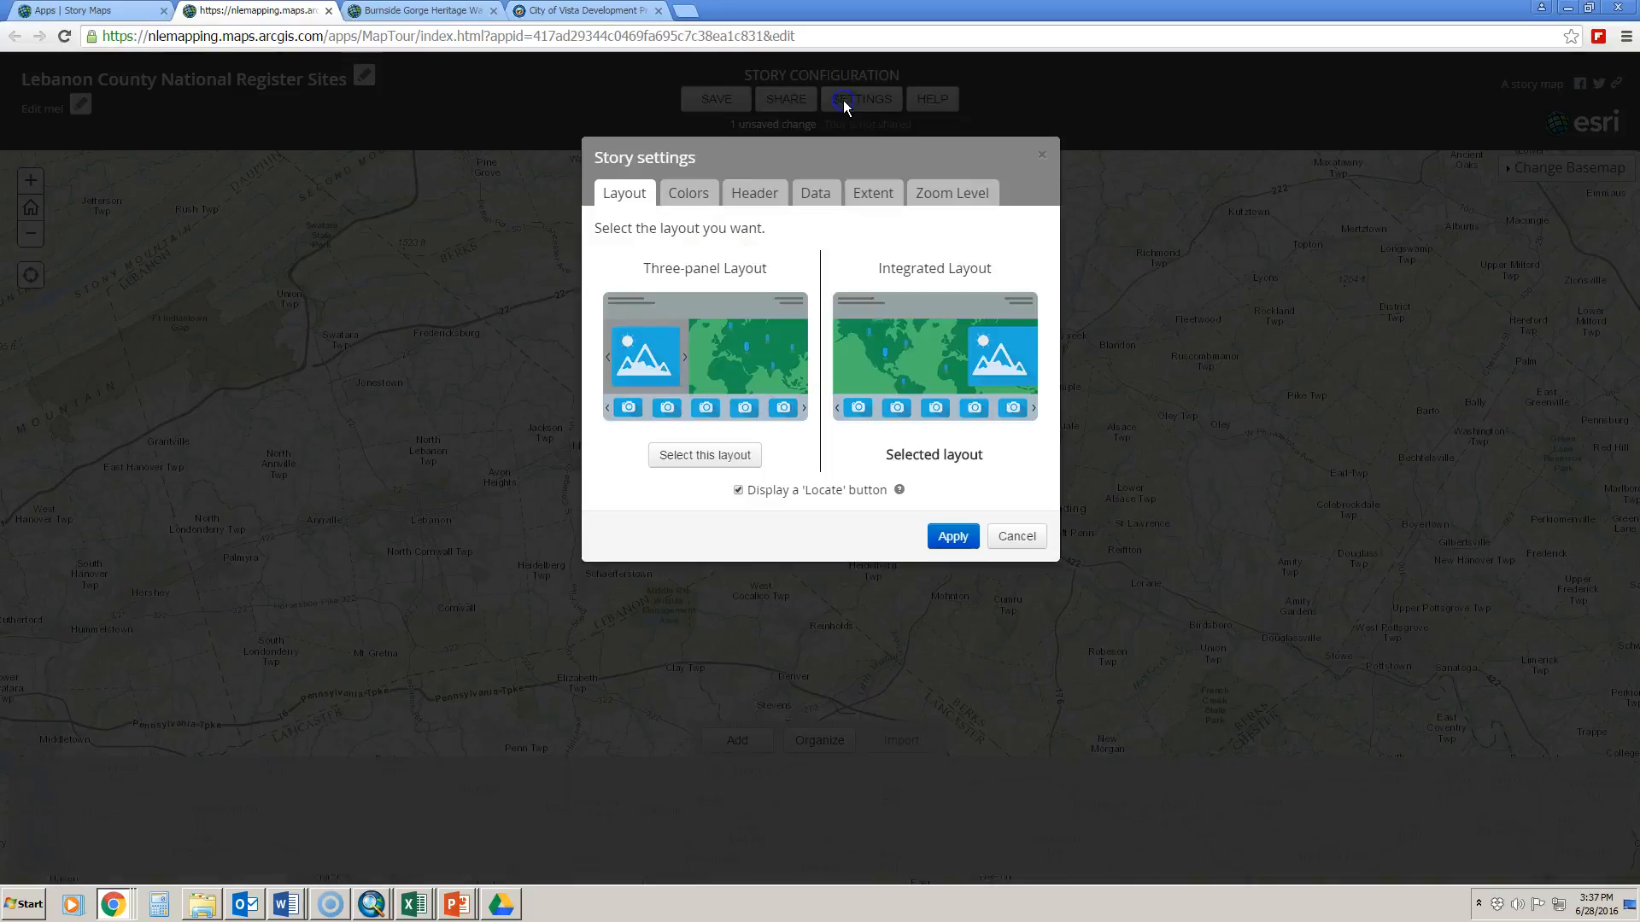
{"action": "left_click", "coordinate": [690, 193]}
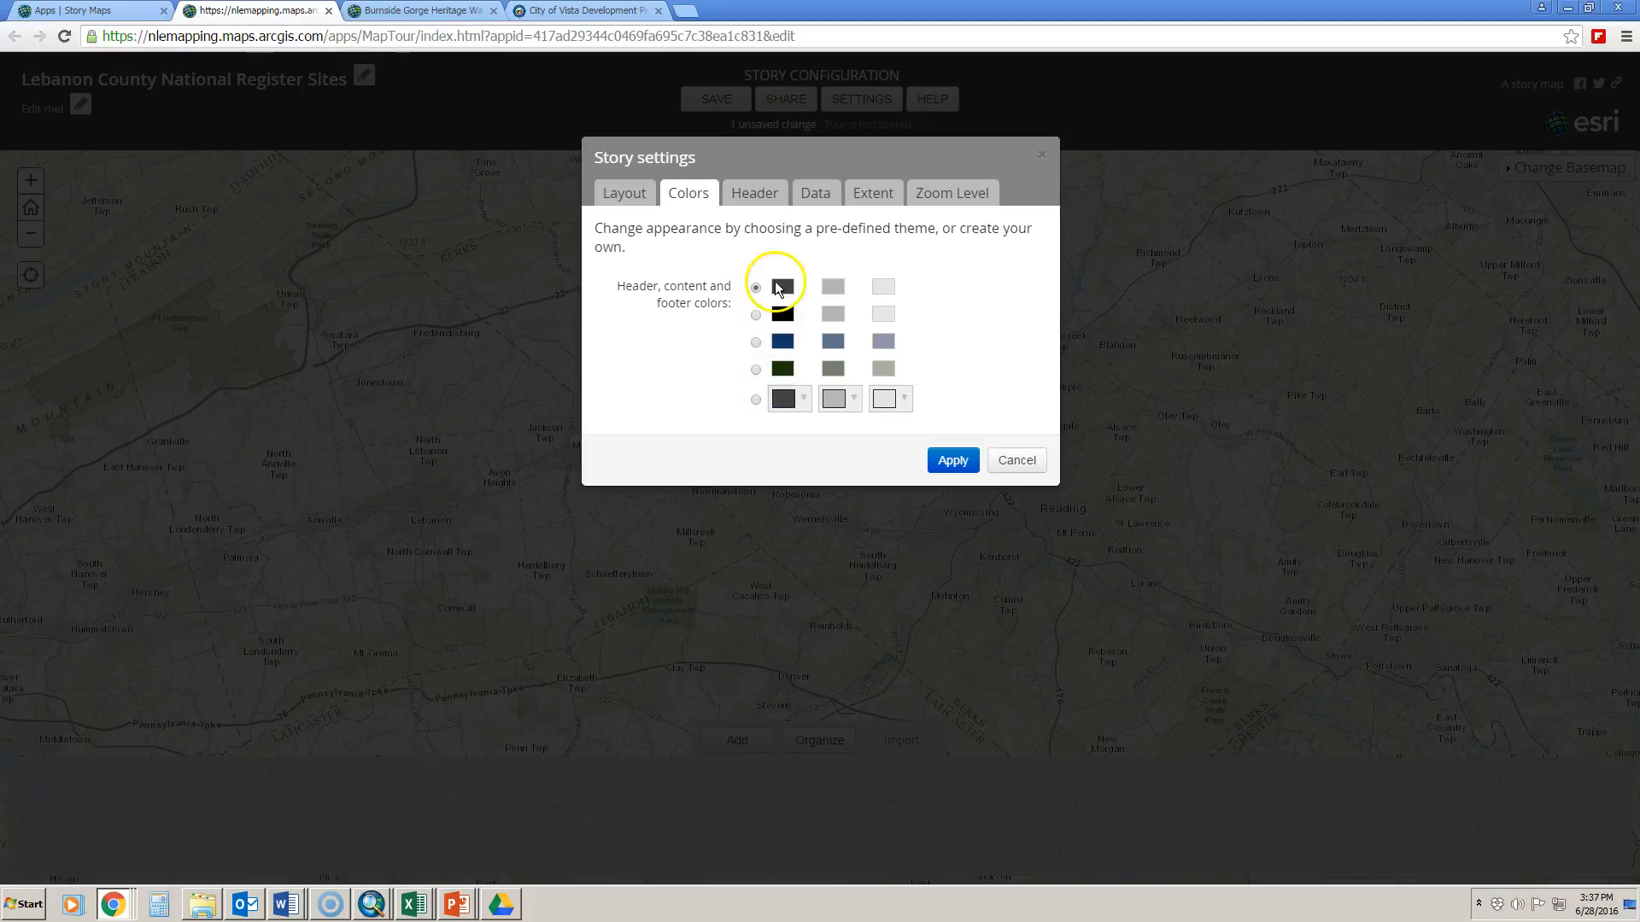
{"action": "left_click", "coordinate": [755, 401]}
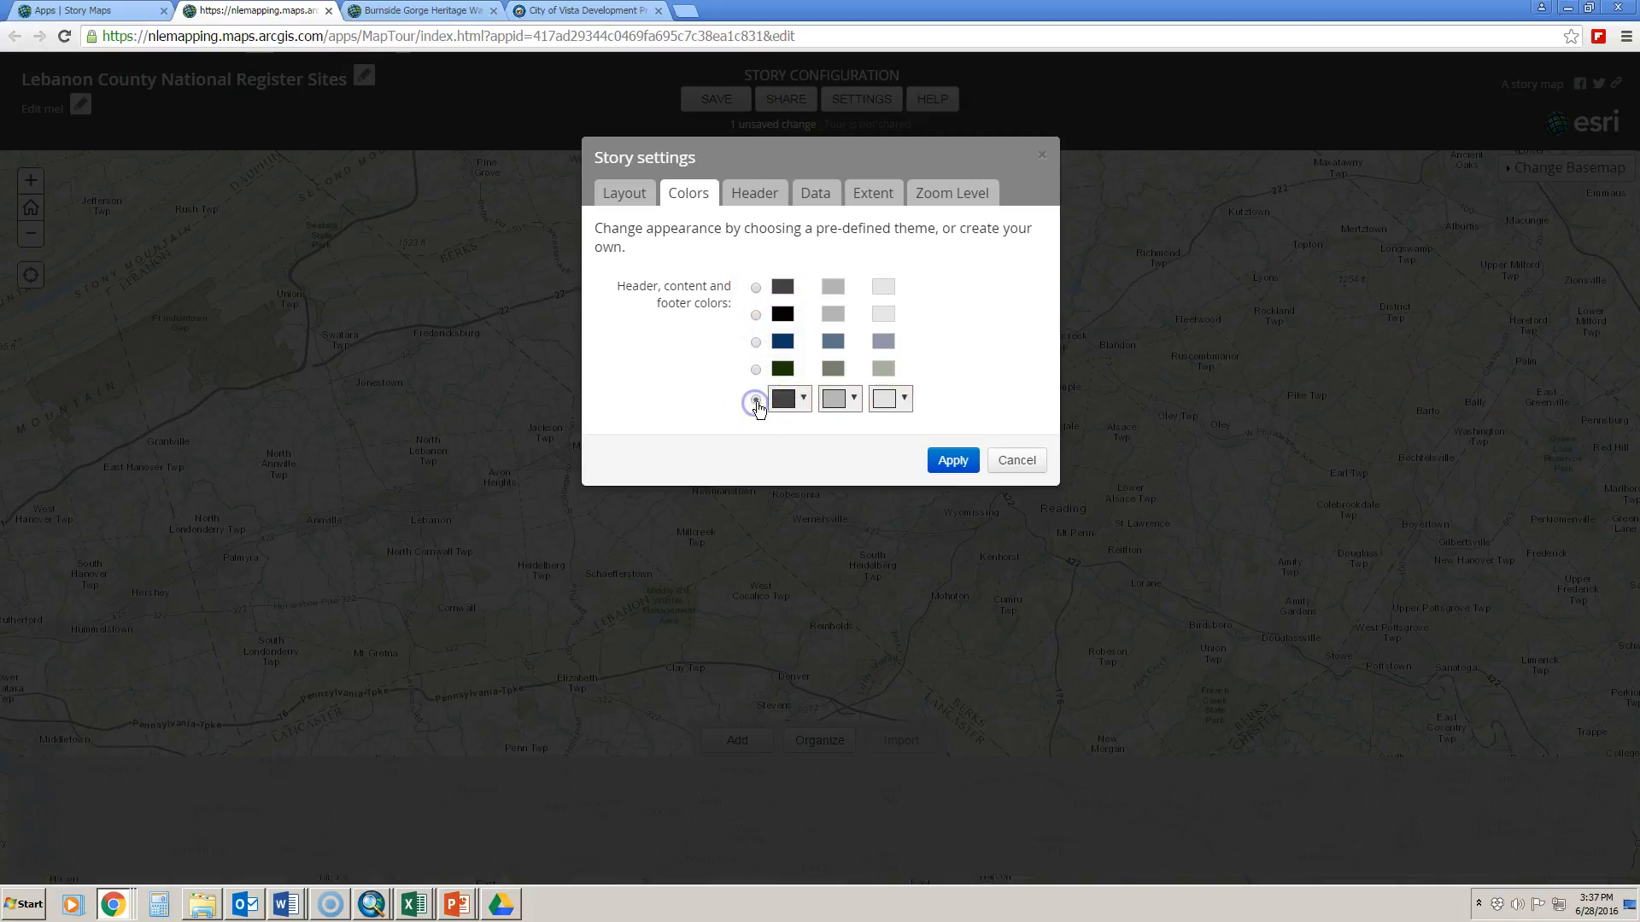
{"action": "left_click", "coordinate": [791, 399]}
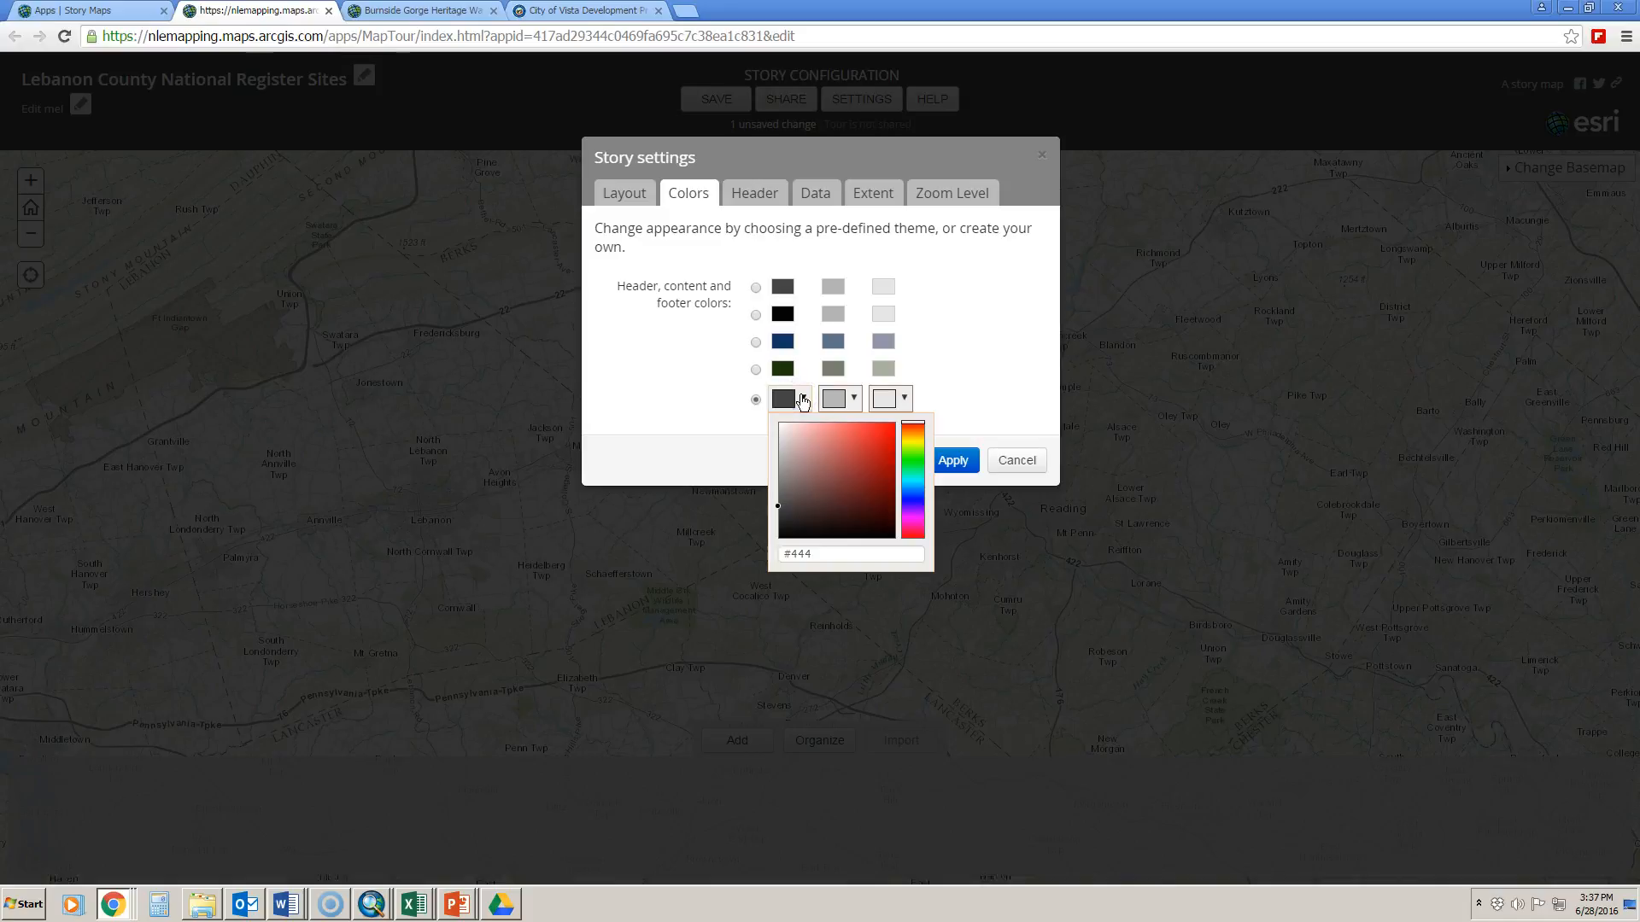
{"action": "left_click", "coordinate": [801, 400]}
{"action": "left_click", "coordinate": [755, 401]}
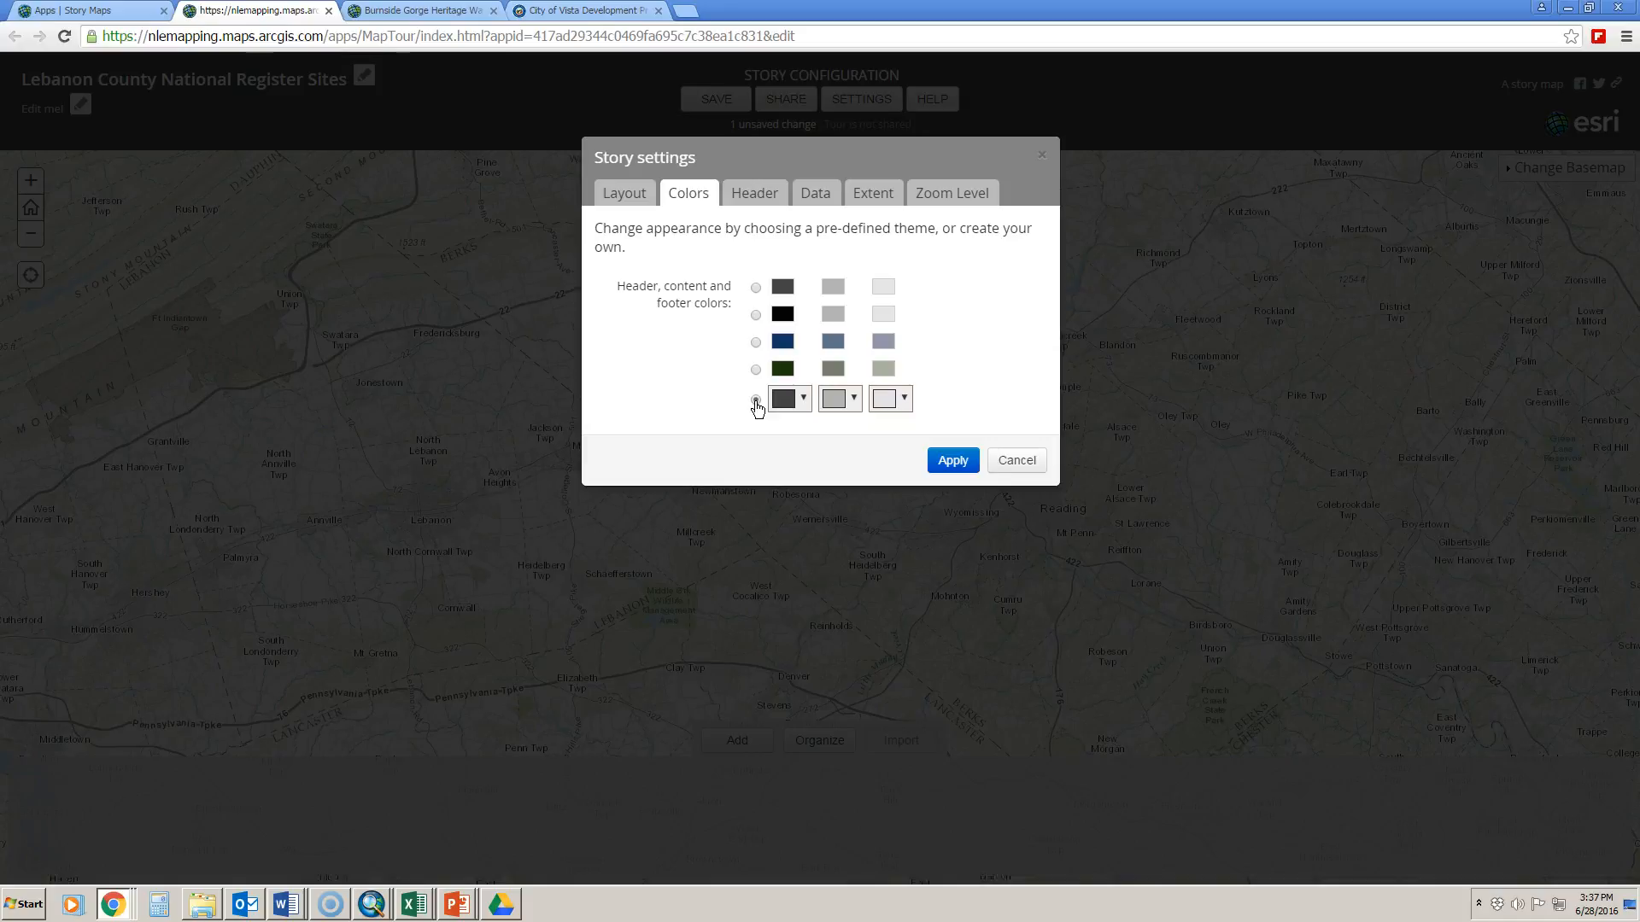
Step: Apply the predefined blue theme to the header, content and footer, and save the tour
{"action": "left_click", "coordinate": [756, 342]}
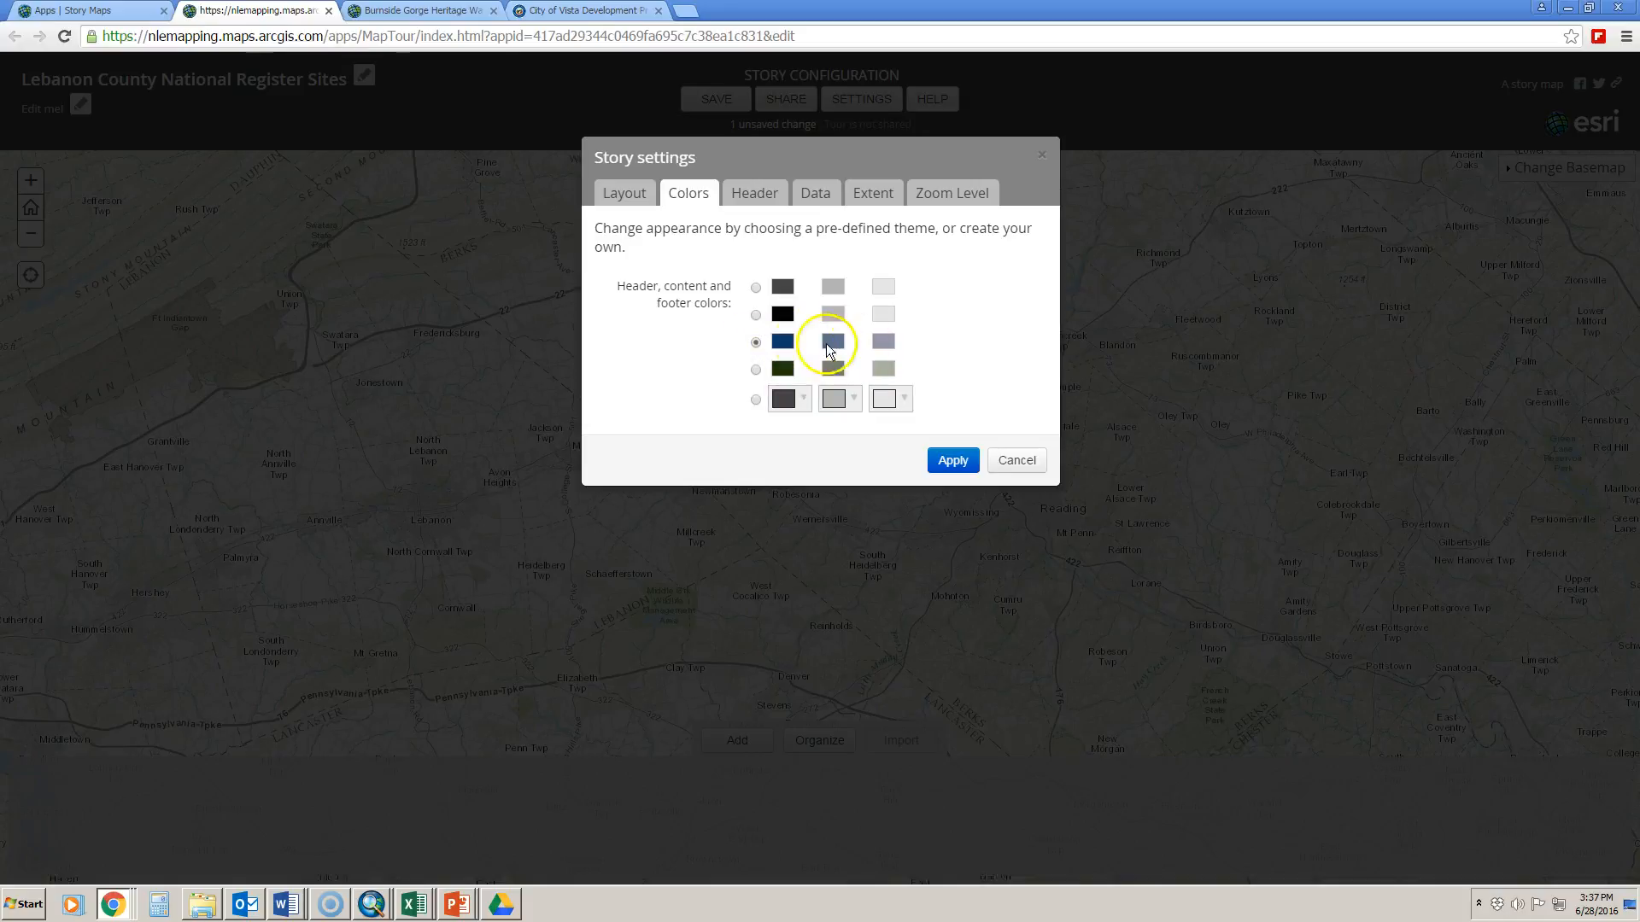
{"action": "left_click", "coordinate": [952, 462]}
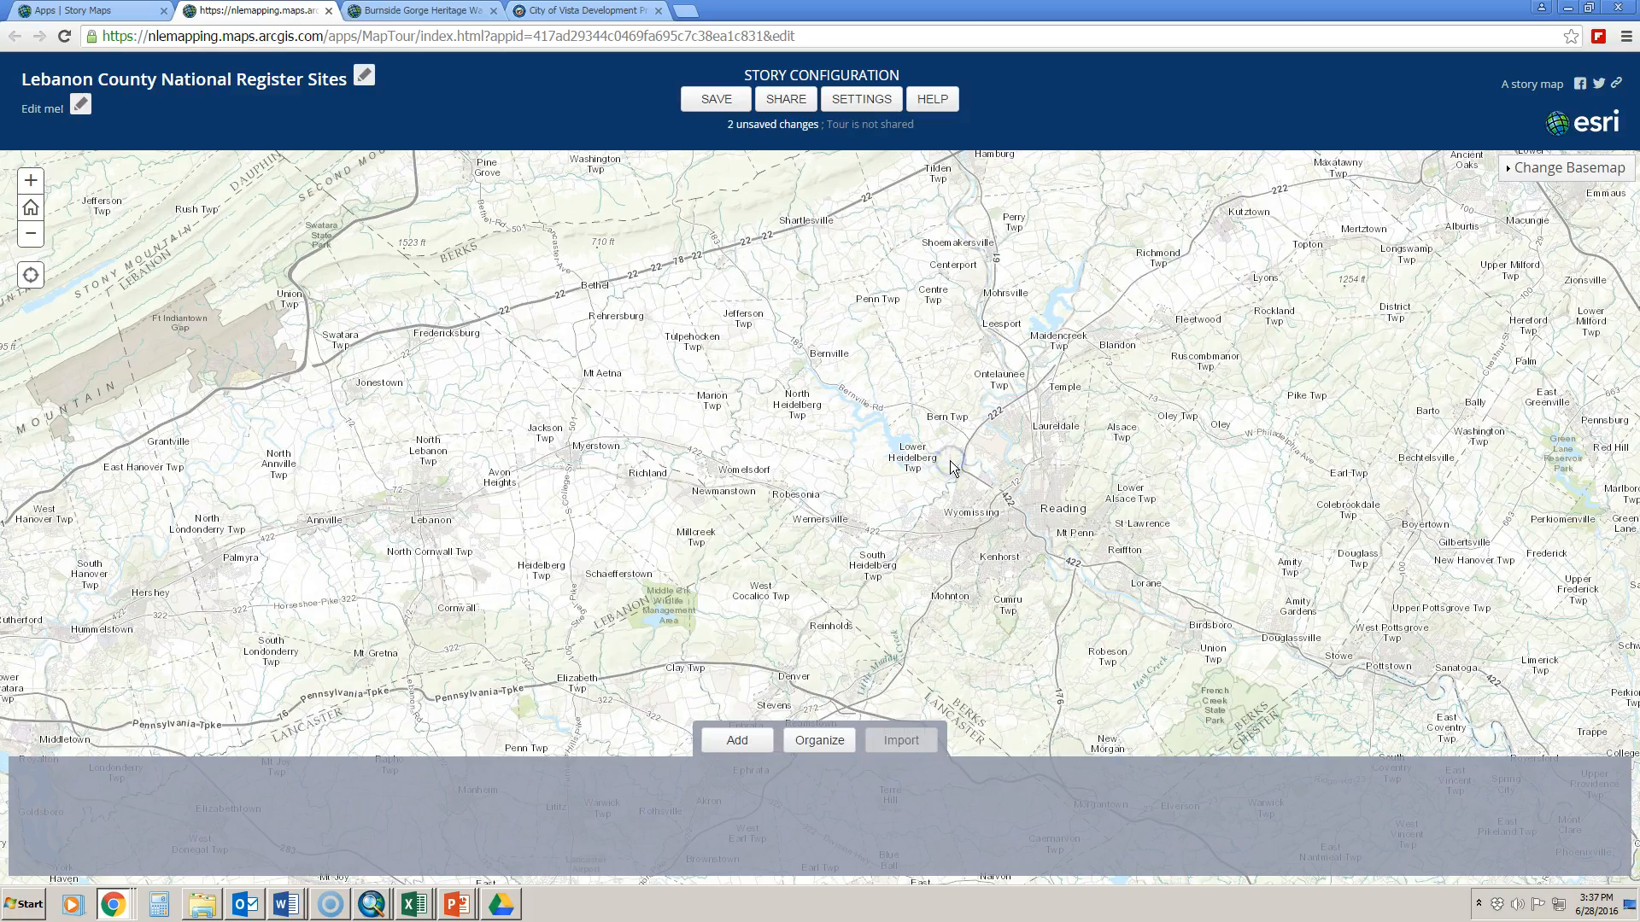
{"action": "left_click", "coordinate": [716, 99]}
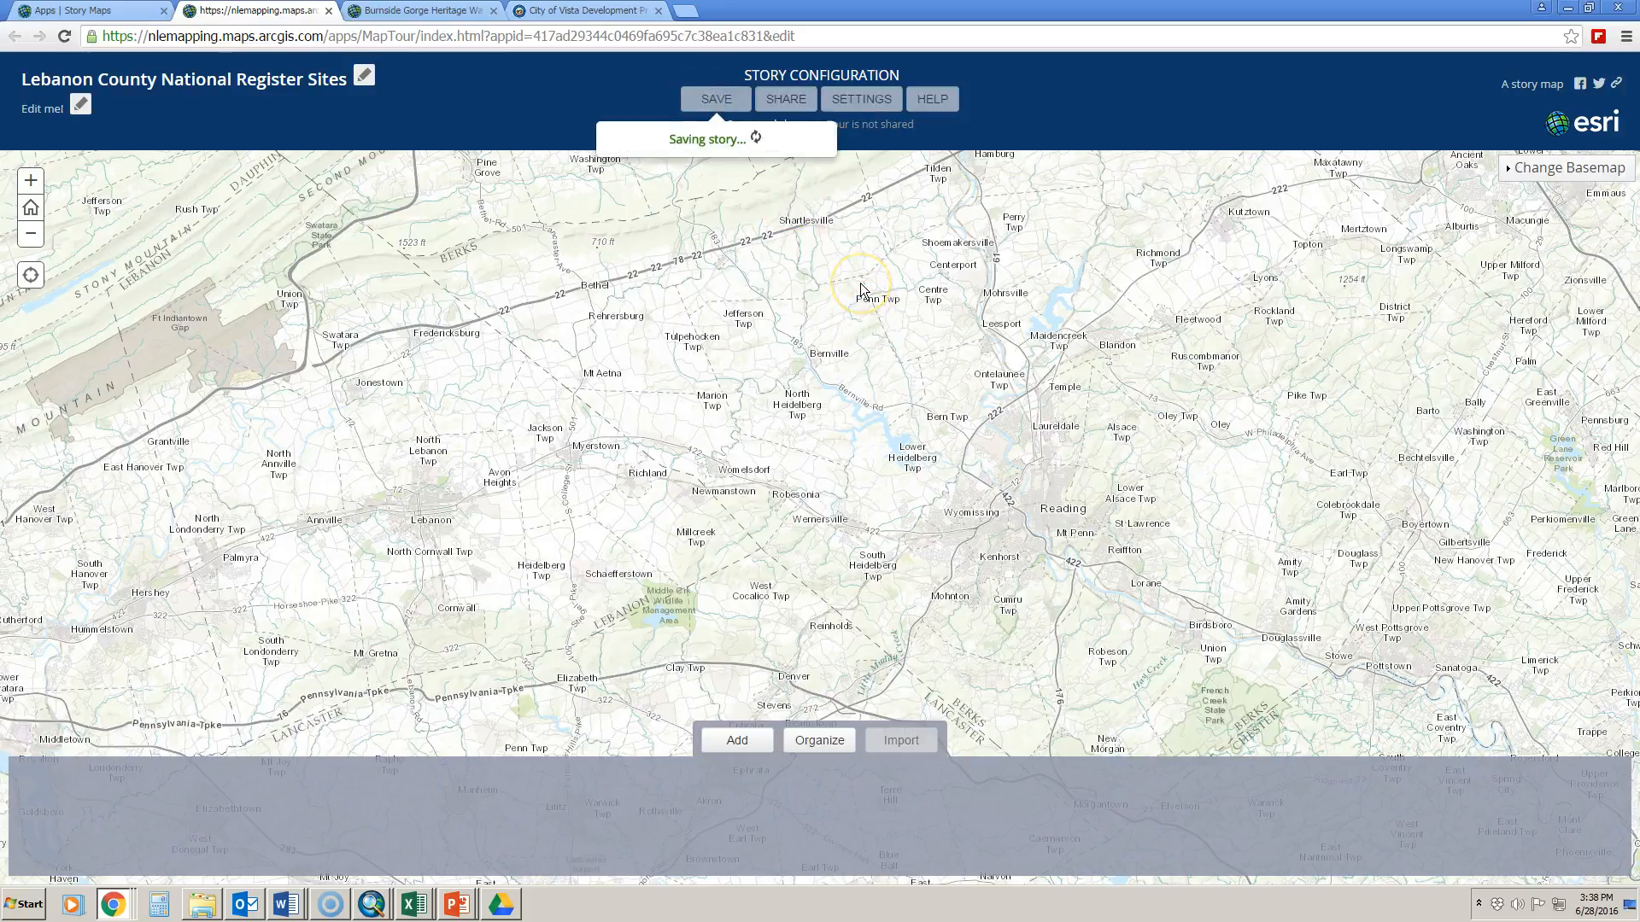
Step: Set the tour's header to show no logo in the story settings
{"action": "left_click", "coordinate": [871, 99]}
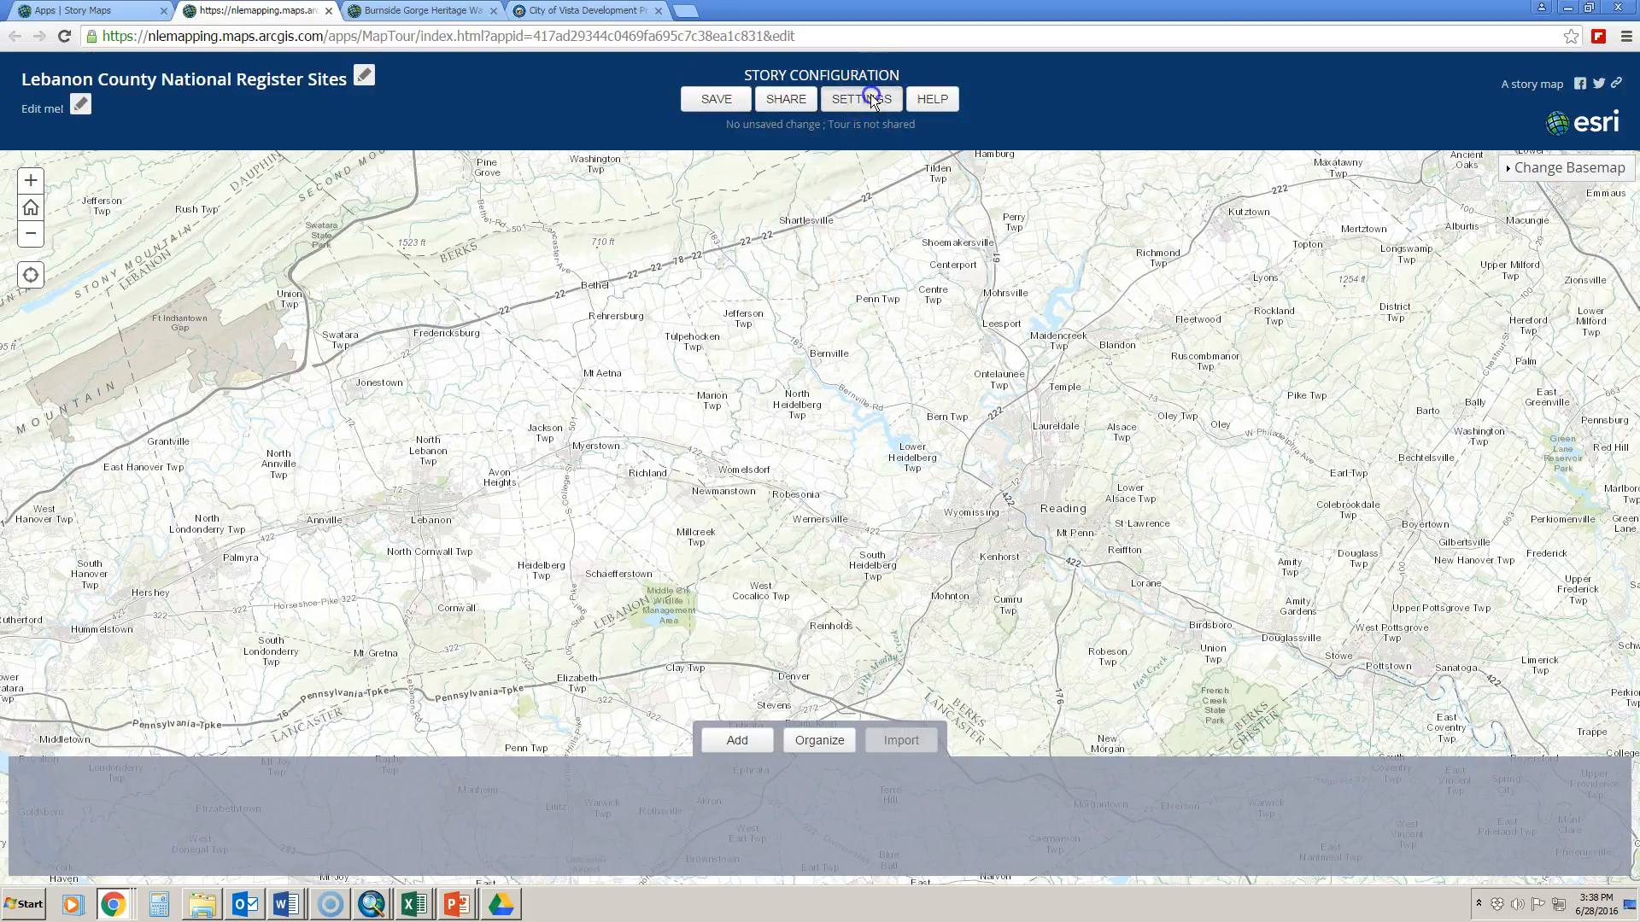
{"action": "left_click", "coordinate": [742, 194]}
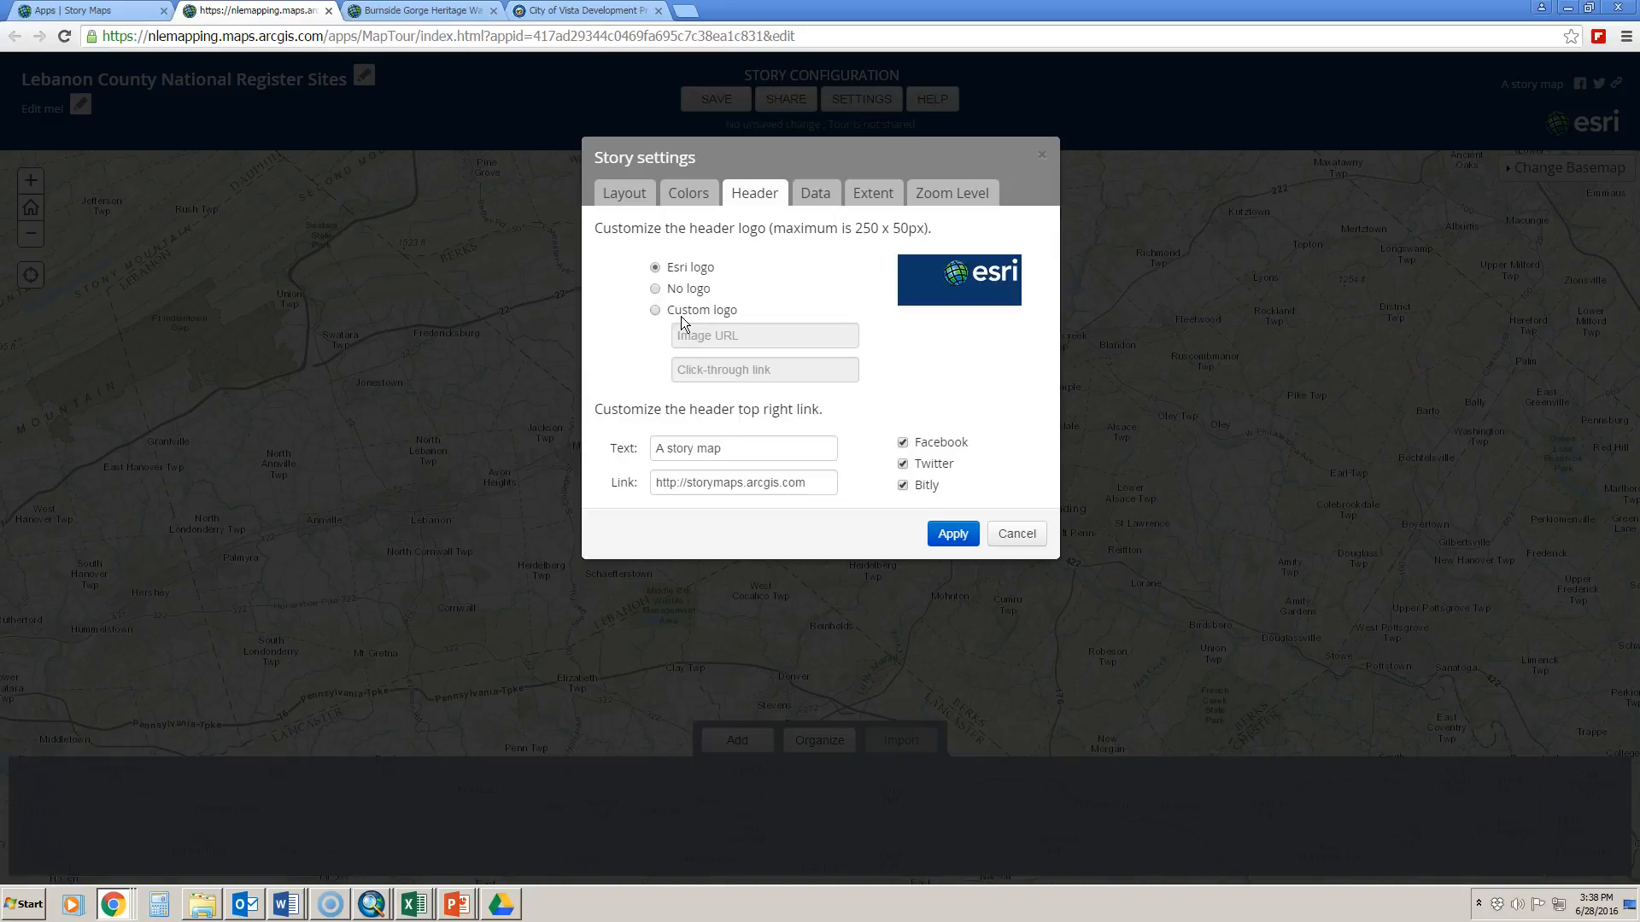
{"action": "left_click", "coordinate": [655, 289]}
{"action": "left_click", "coordinate": [684, 285]}
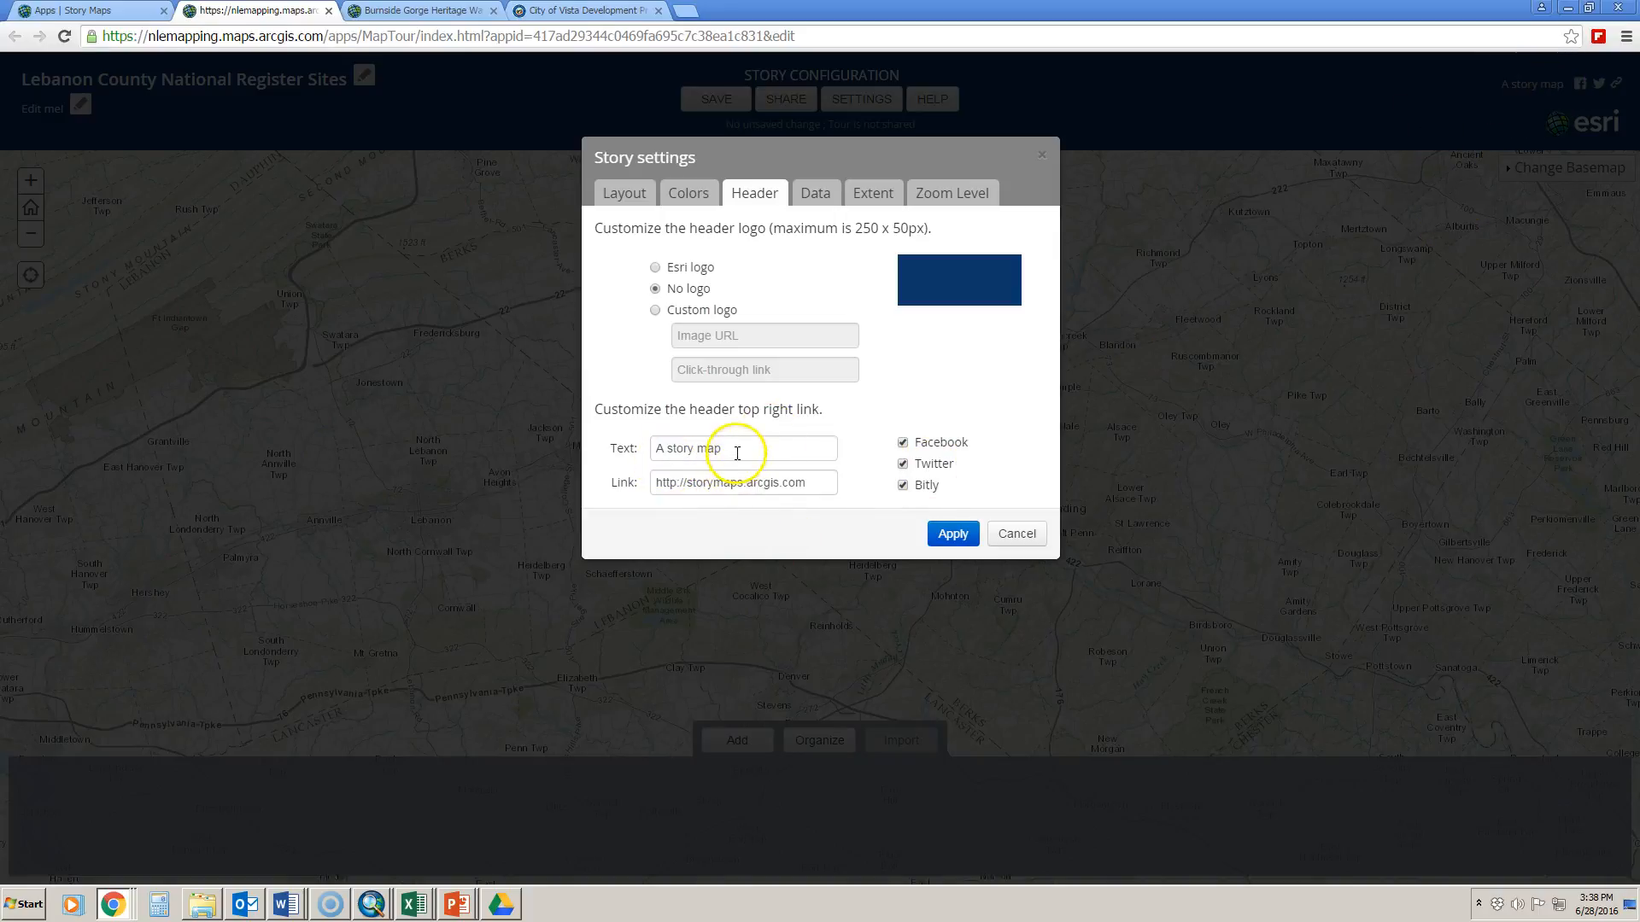
Step: Replace the text of the header's link with "Lebanon County"
{"action": "left_click_drag", "start_coordinate": [732, 450], "coordinate": [564, 449]}
{"action": "type", "text": "L"}
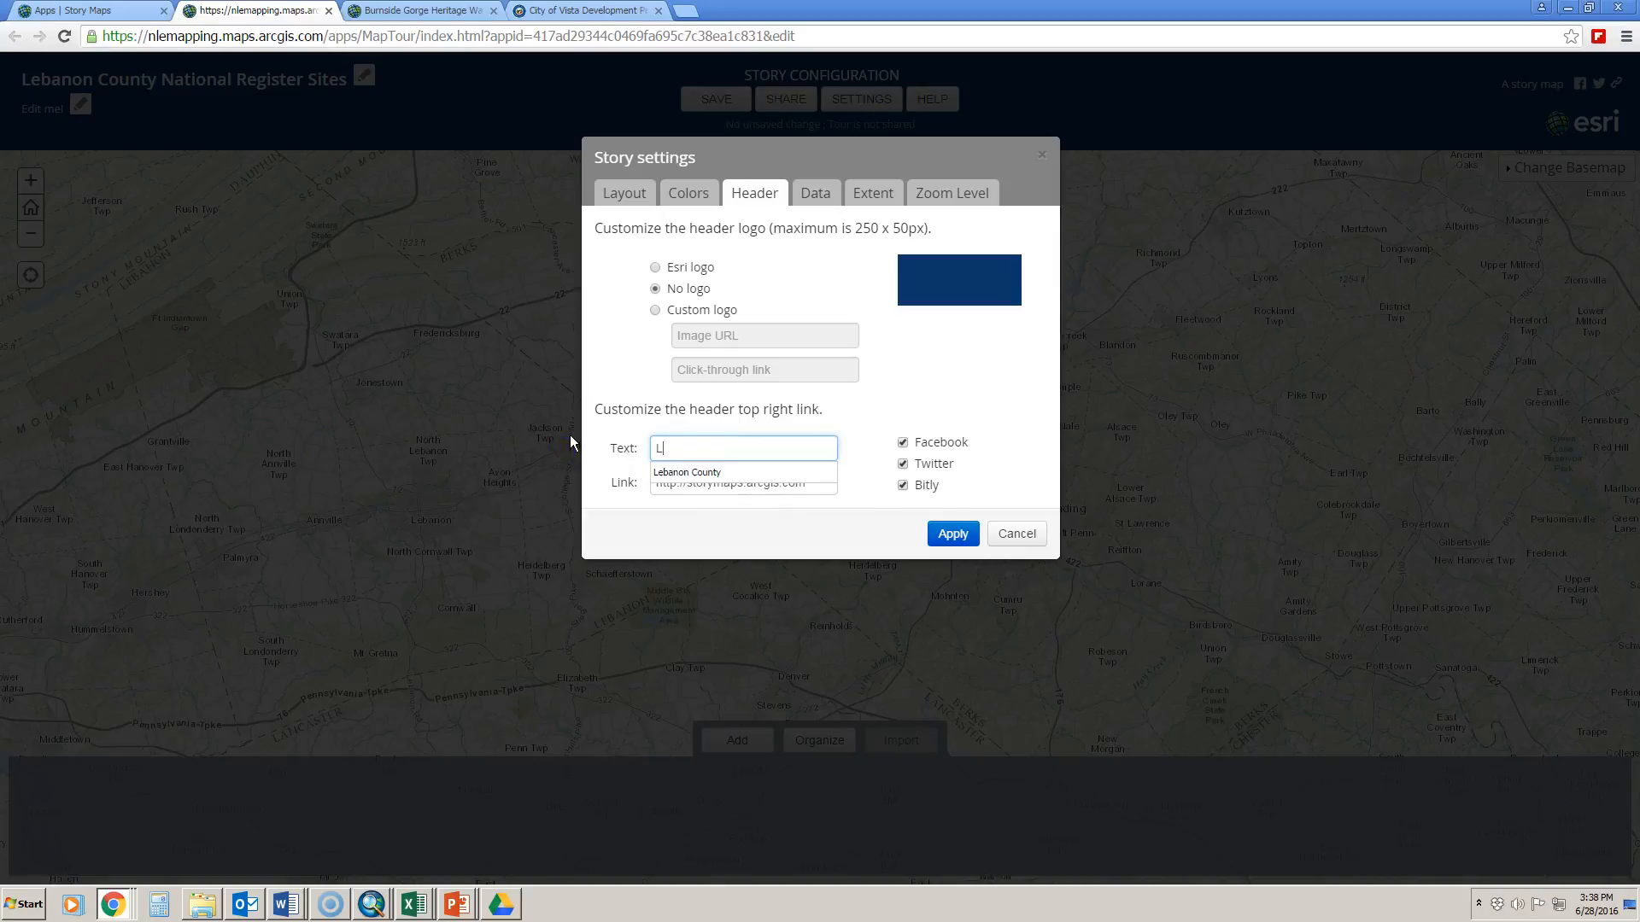
{"action": "type", "text": "ebanon County"}
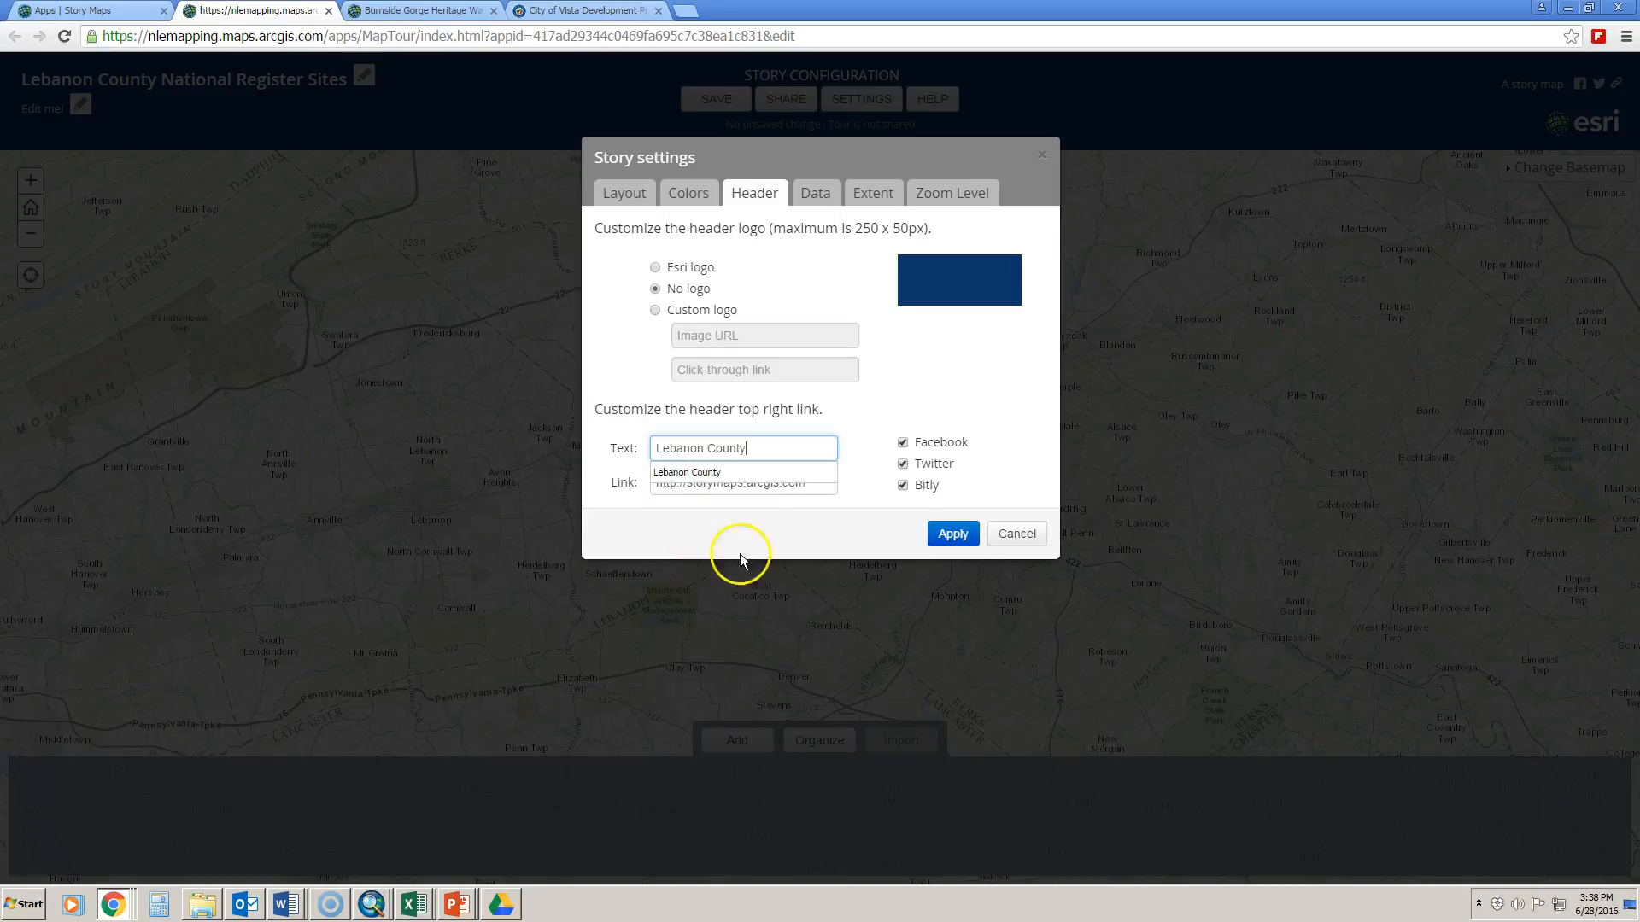
{"action": "left_click", "coordinate": [705, 471]}
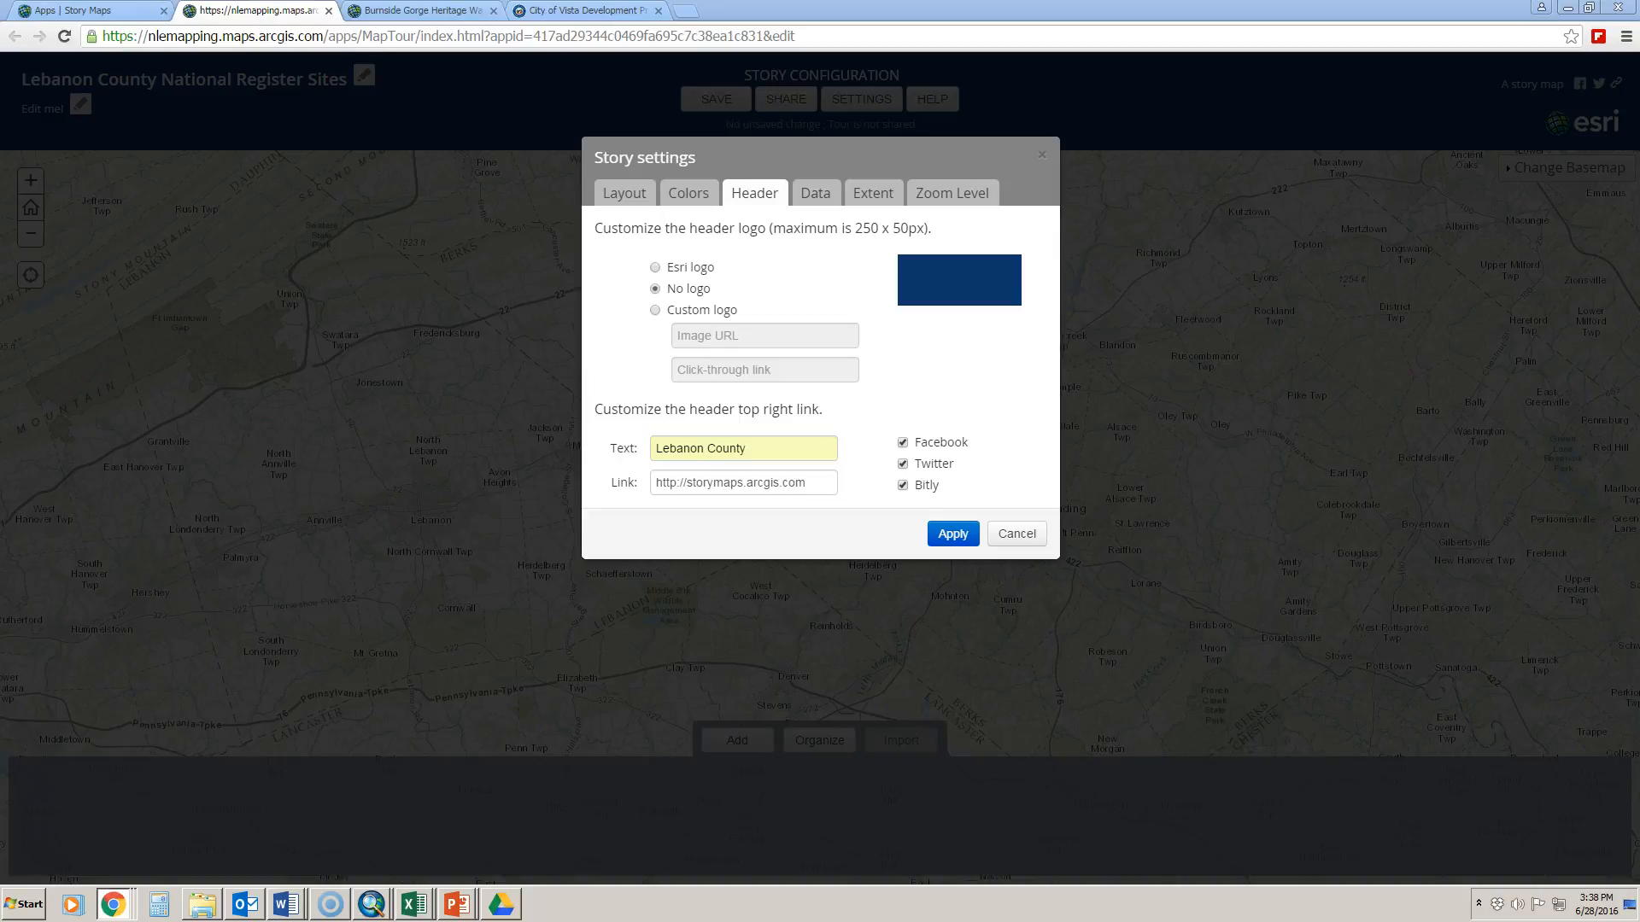
{"action": "left_click_drag", "start_coordinate": [816, 483], "coordinate": [537, 470]}
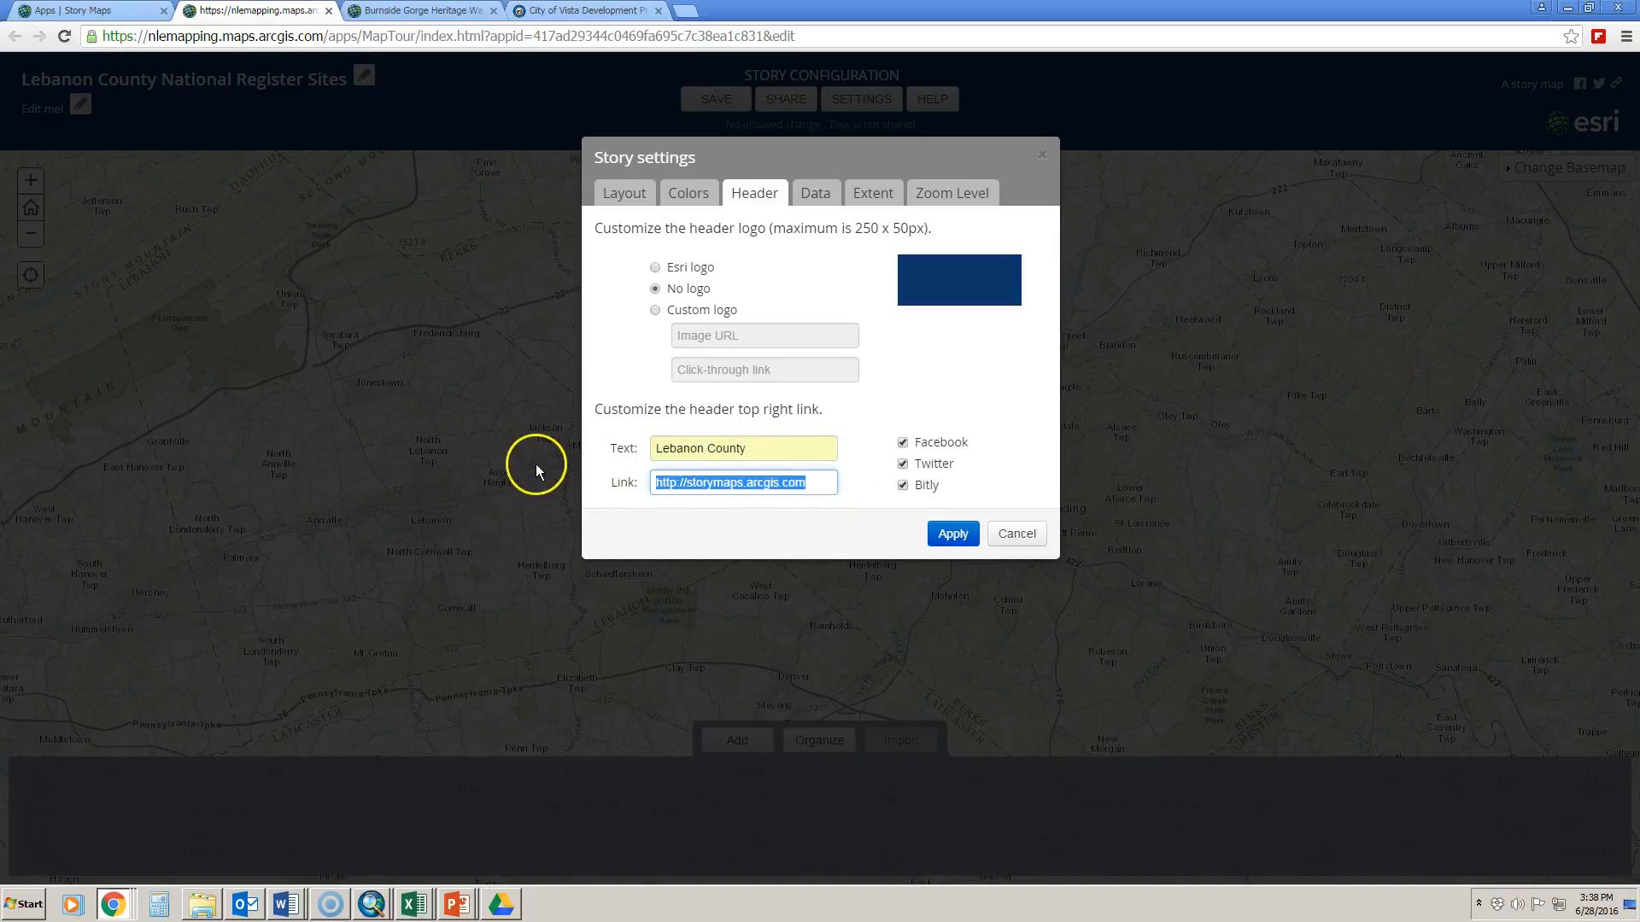
{"action": "type", "text": "http://www.lebcounty.org/Pages/default.aspx"}
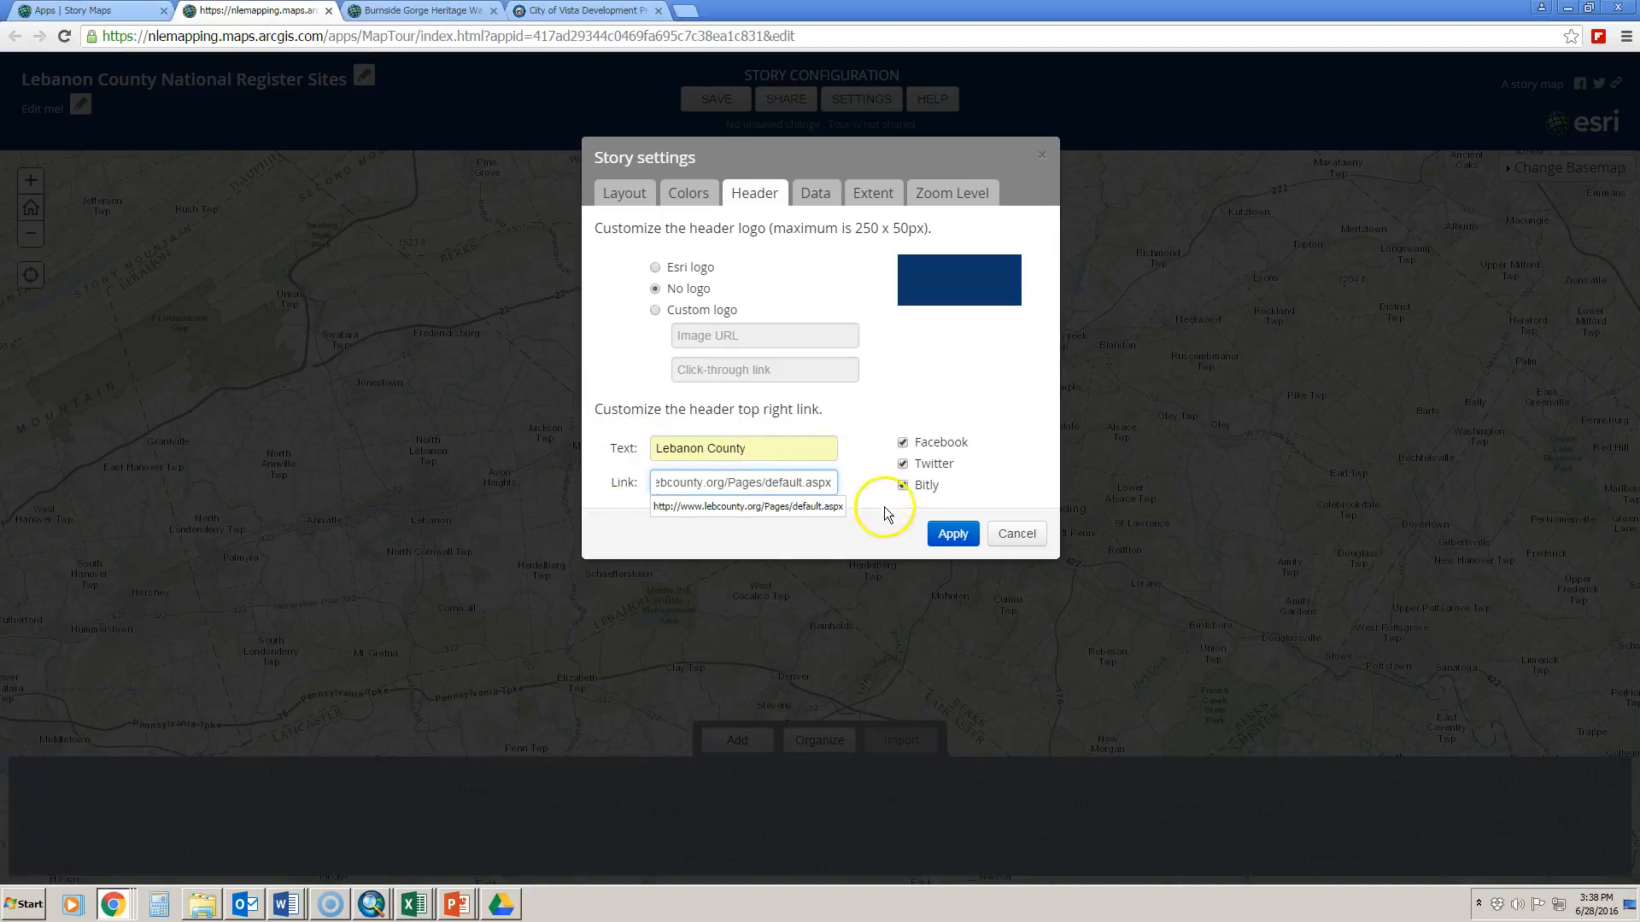
{"action": "left_click", "coordinate": [827, 507]}
{"action": "left_click", "coordinate": [860, 528]}
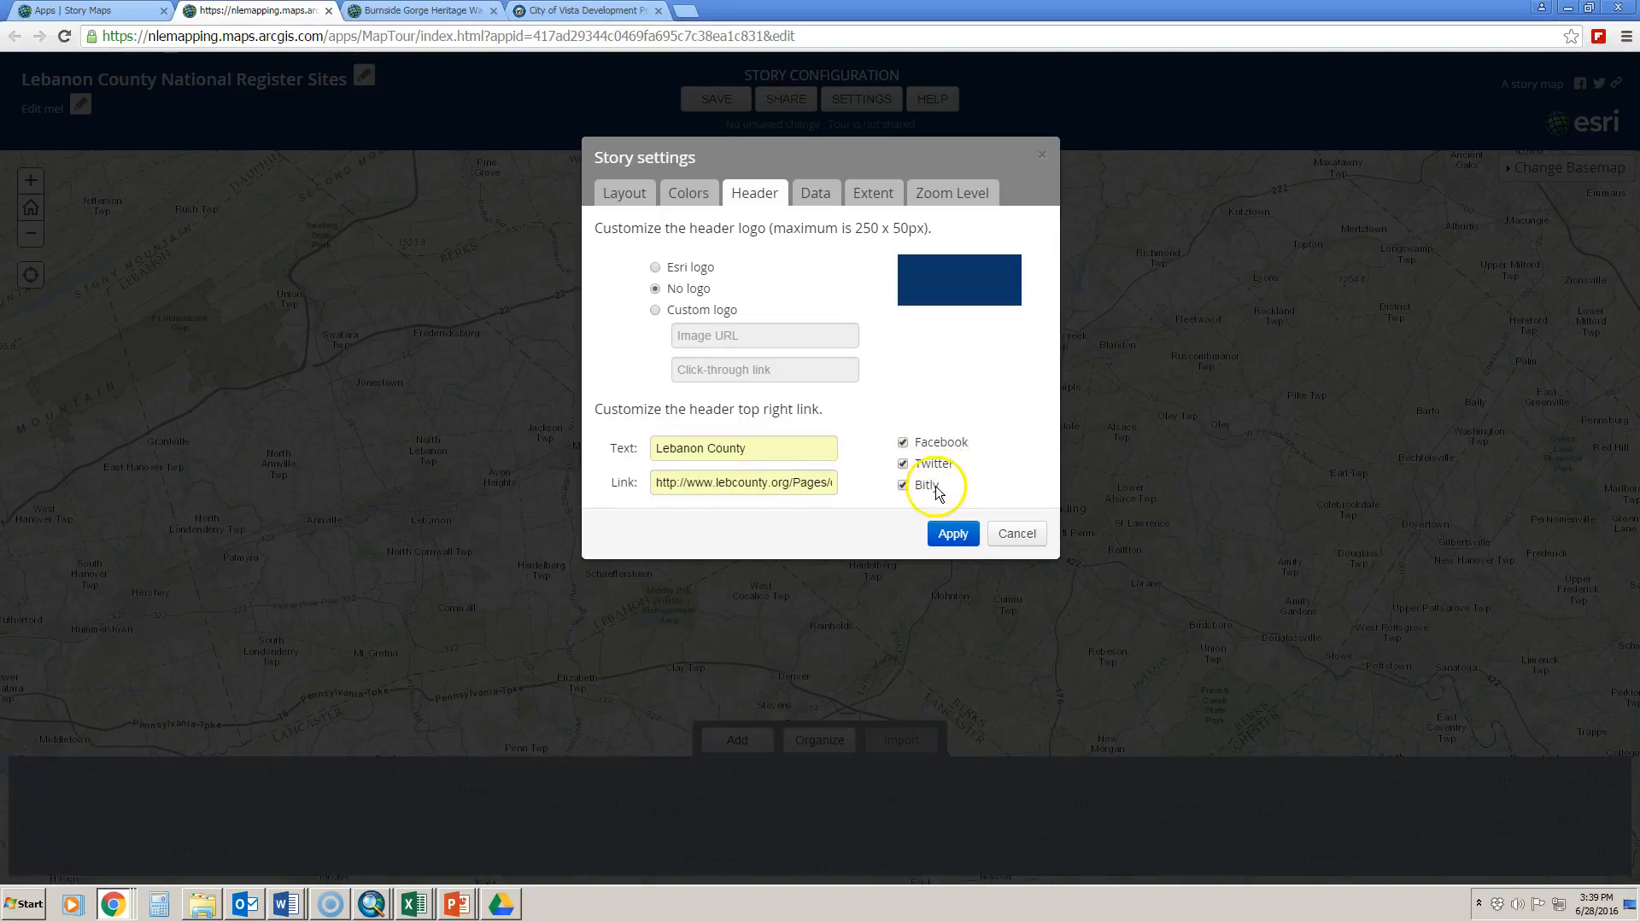
{"action": "left_click", "coordinate": [954, 536]}
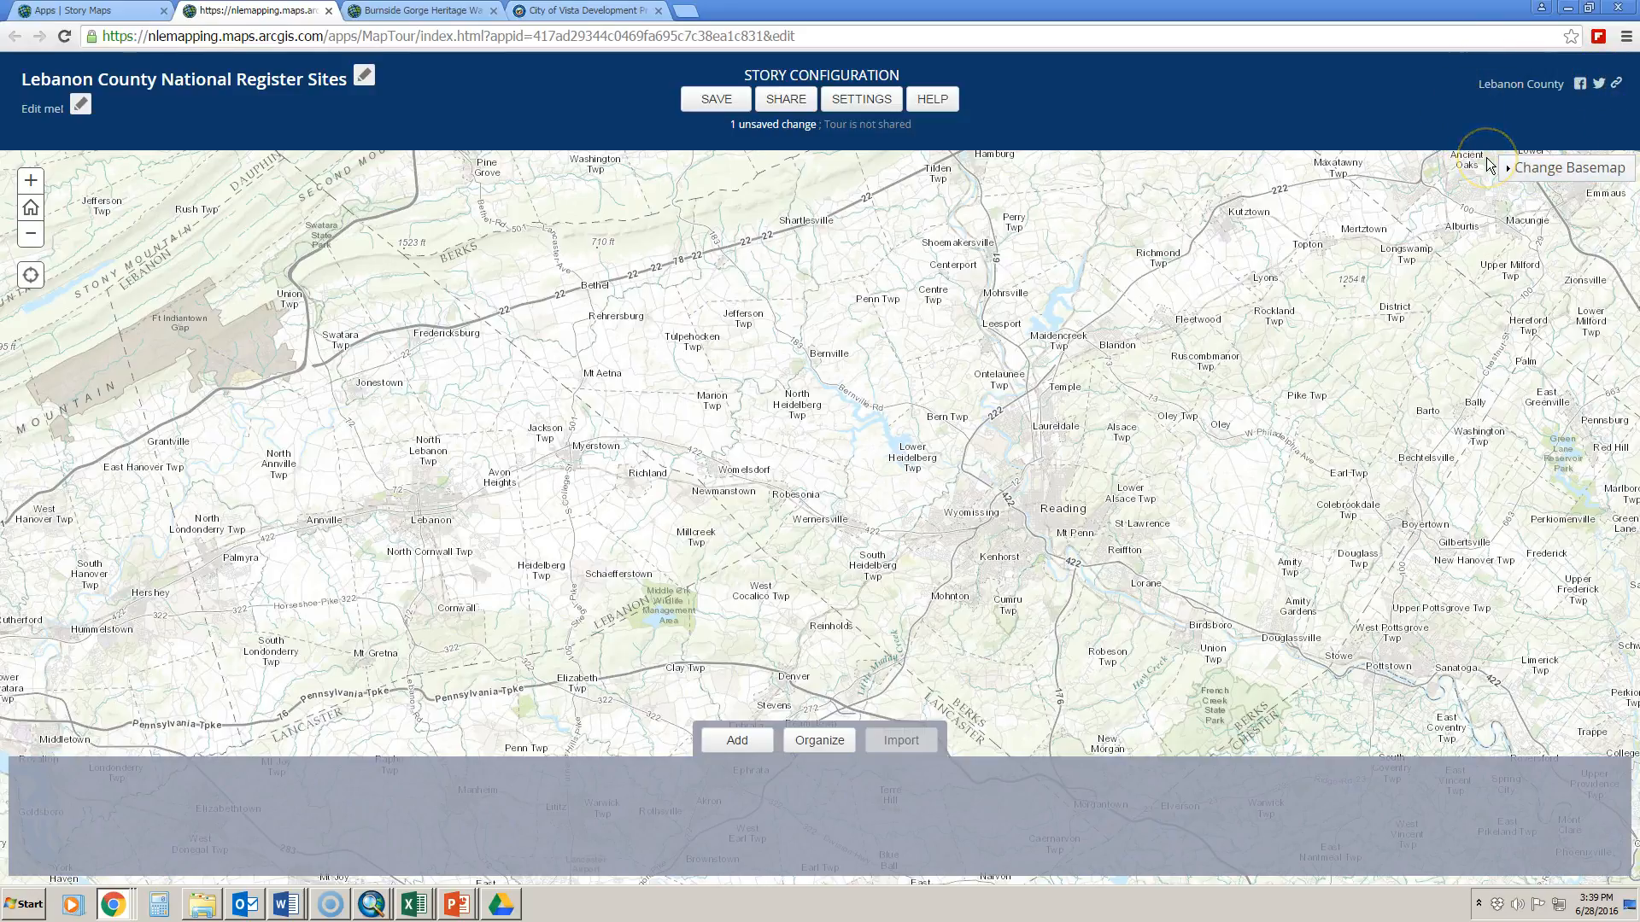
{"action": "left_click", "coordinate": [866, 101]}
{"action": "left_click", "coordinate": [713, 99]}
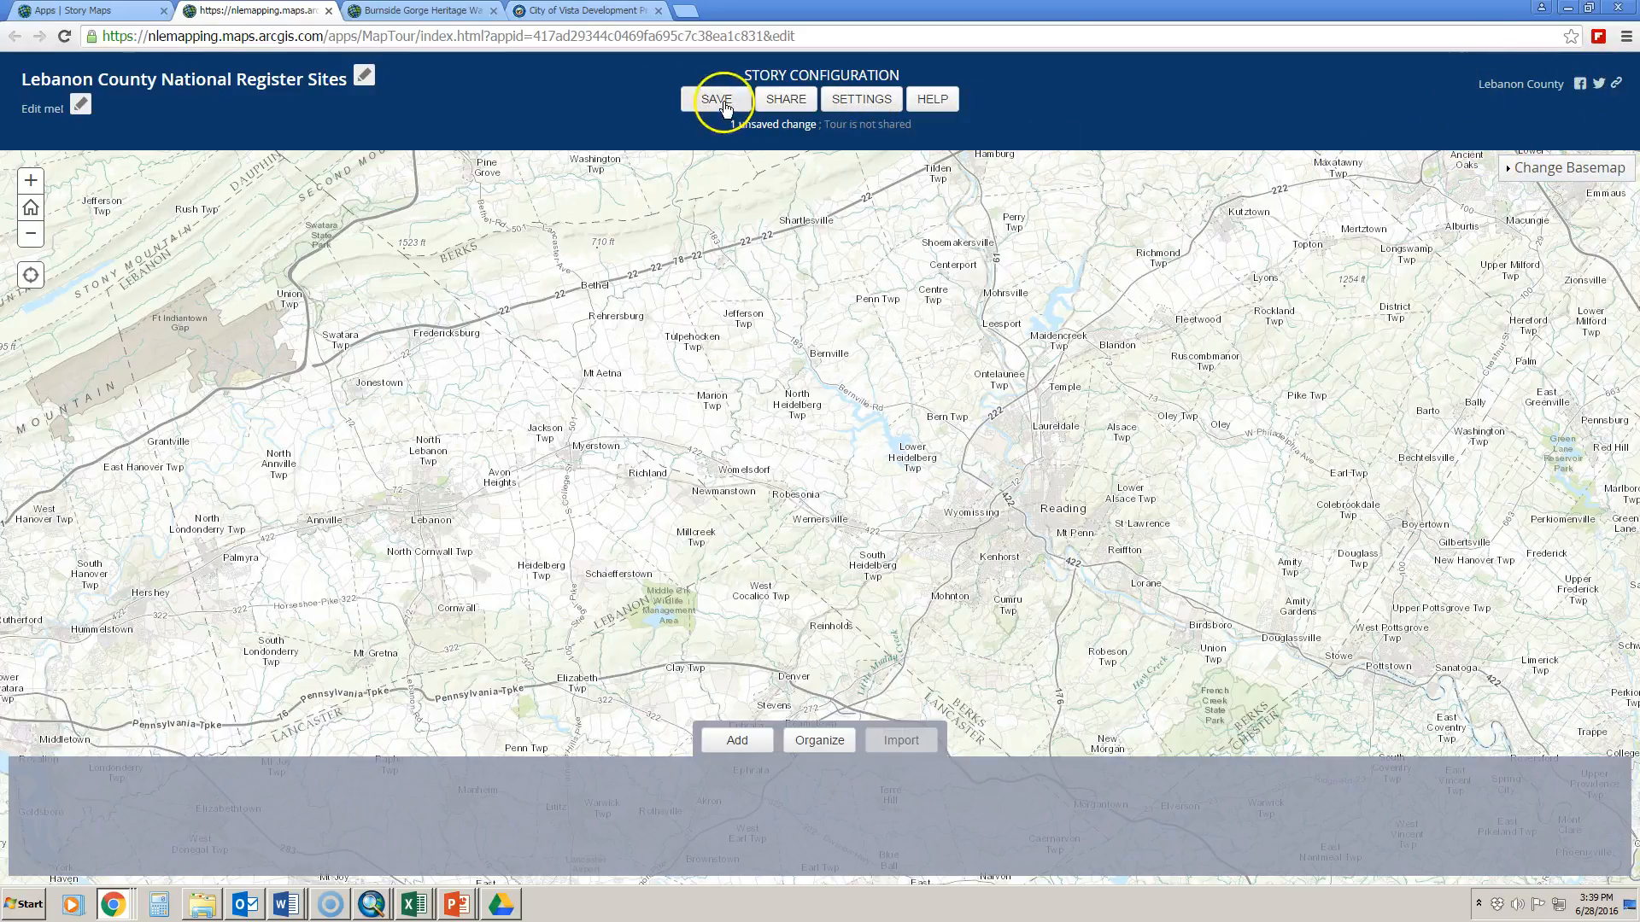
Step: Check the data field settings, then set the initial extent to the current Map Tour extent and apply it
{"action": "left_click", "coordinate": [871, 102]}
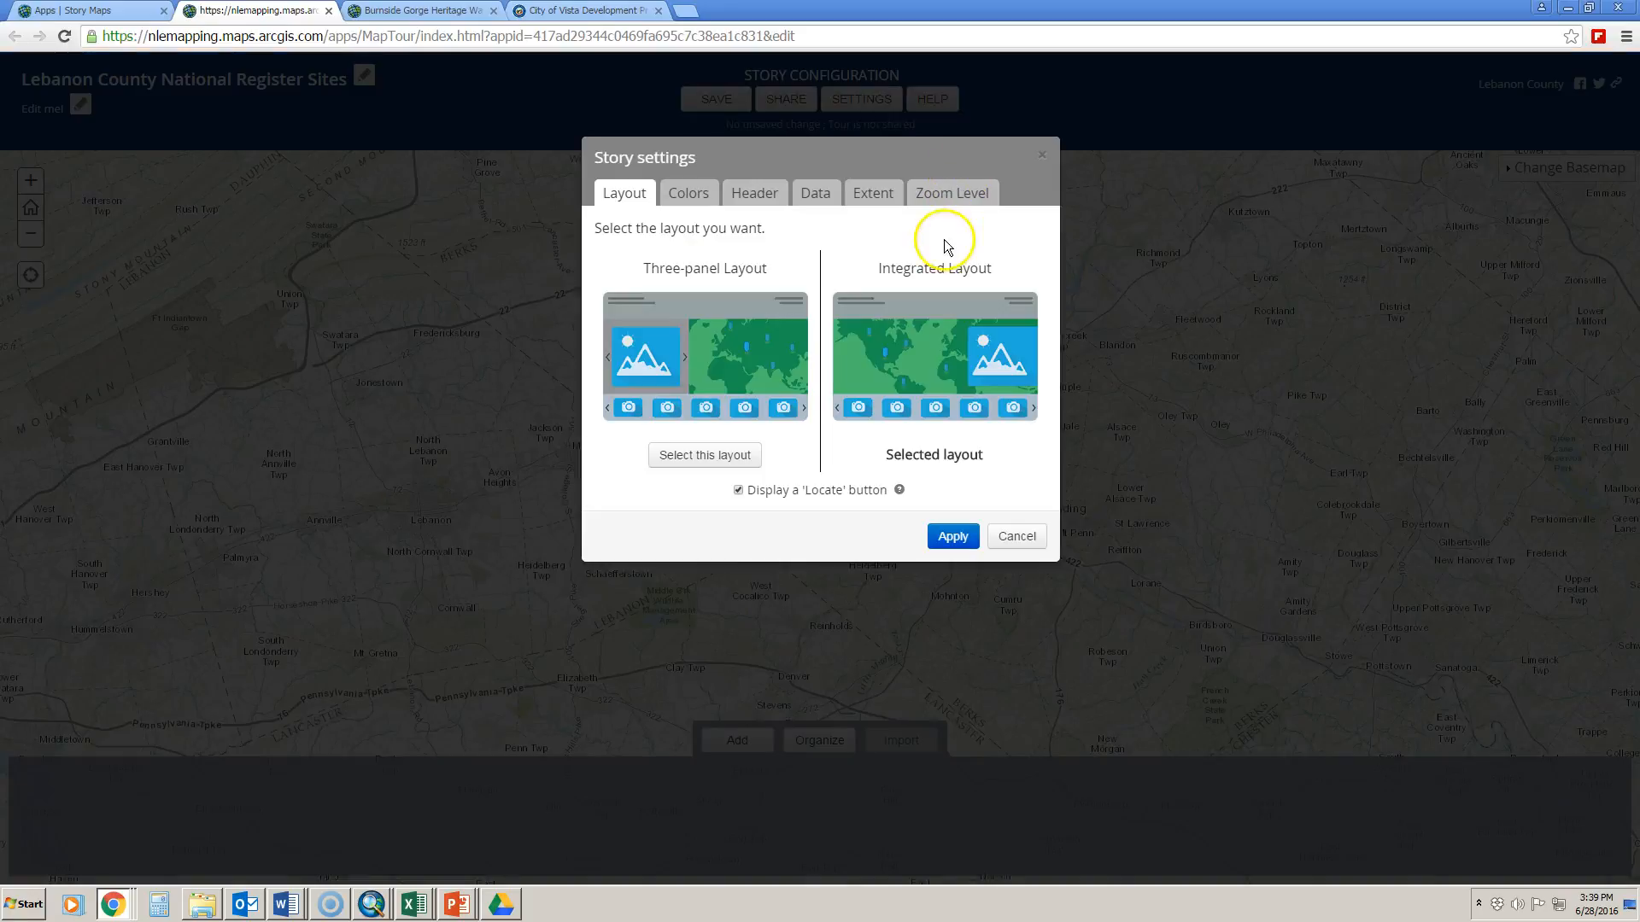
{"action": "left_click", "coordinate": [824, 200]}
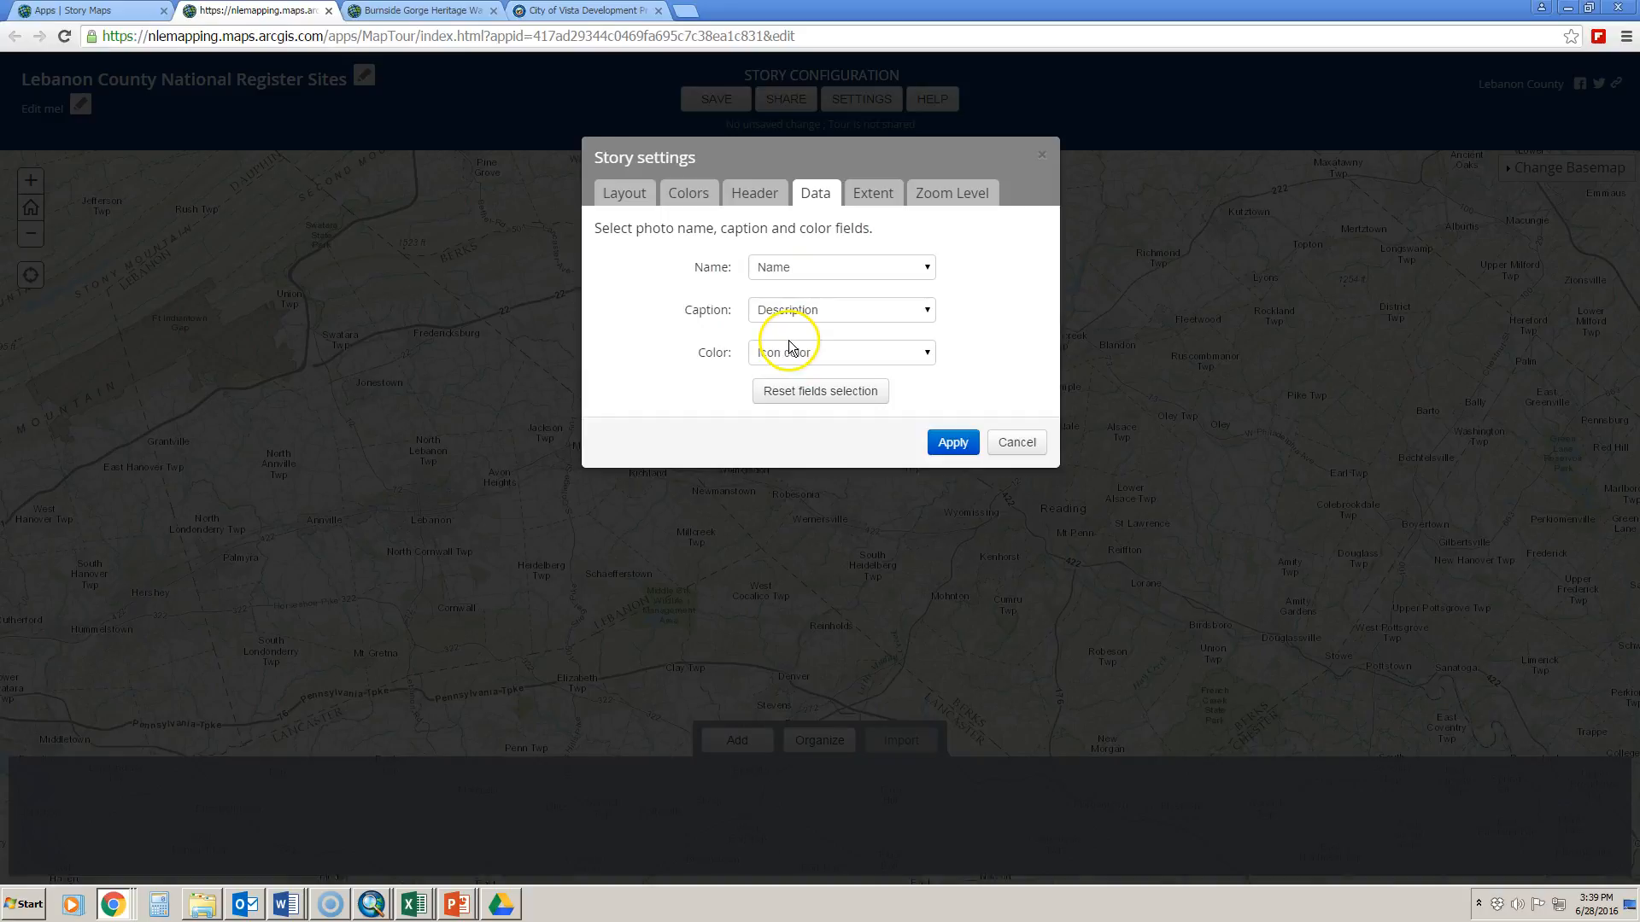
{"action": "left_click", "coordinate": [875, 197]}
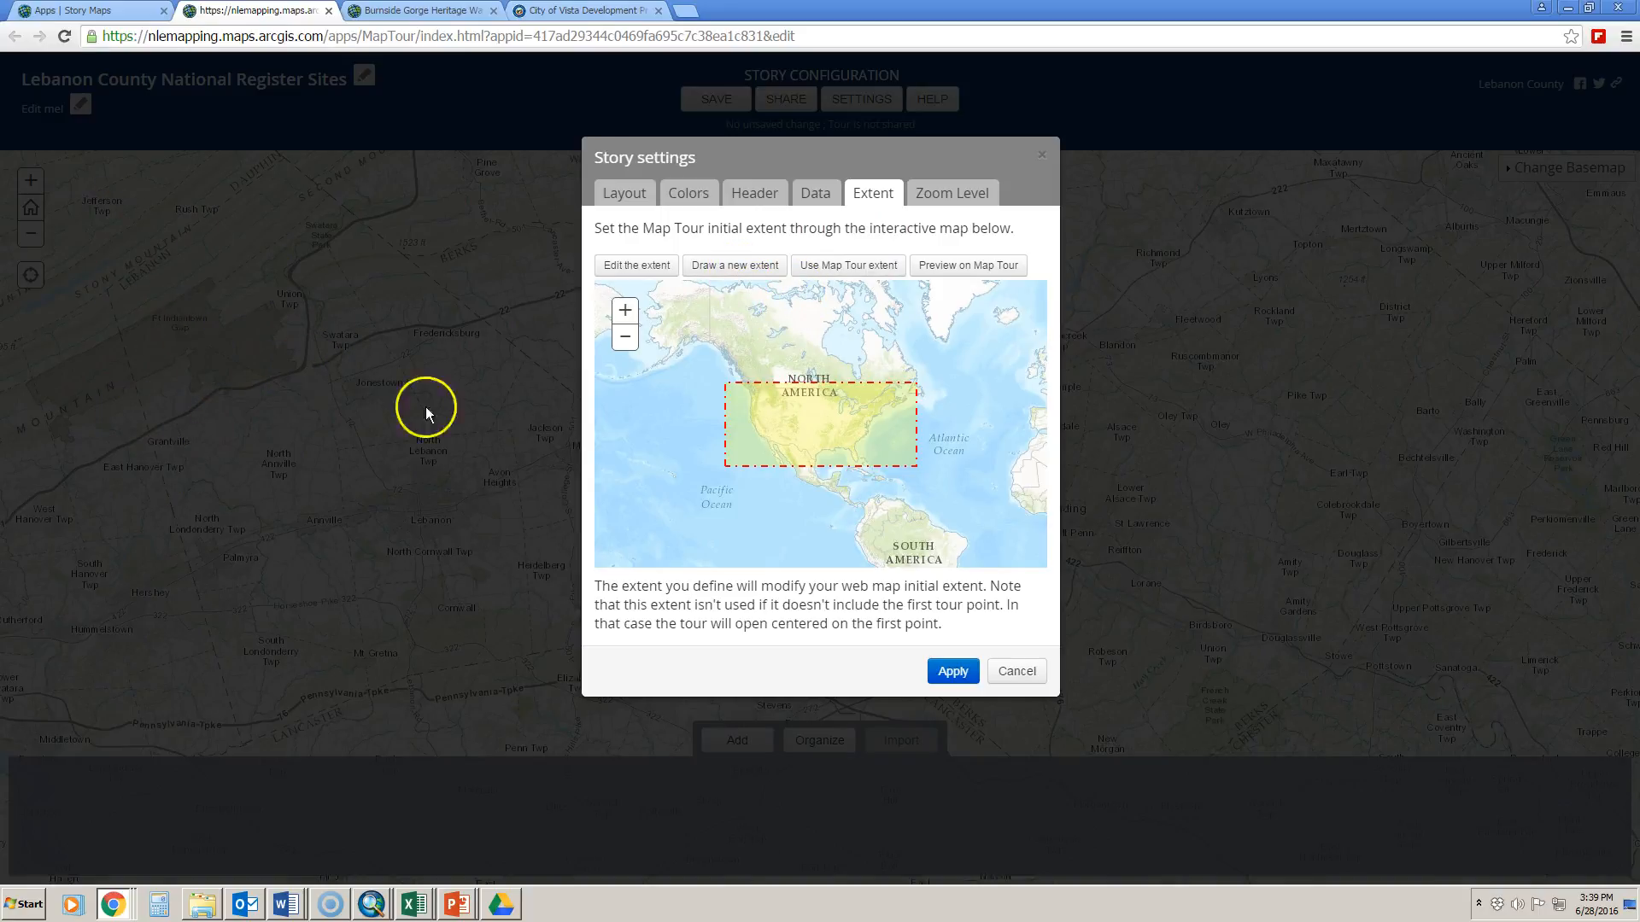
{"action": "left_click", "coordinate": [858, 266]}
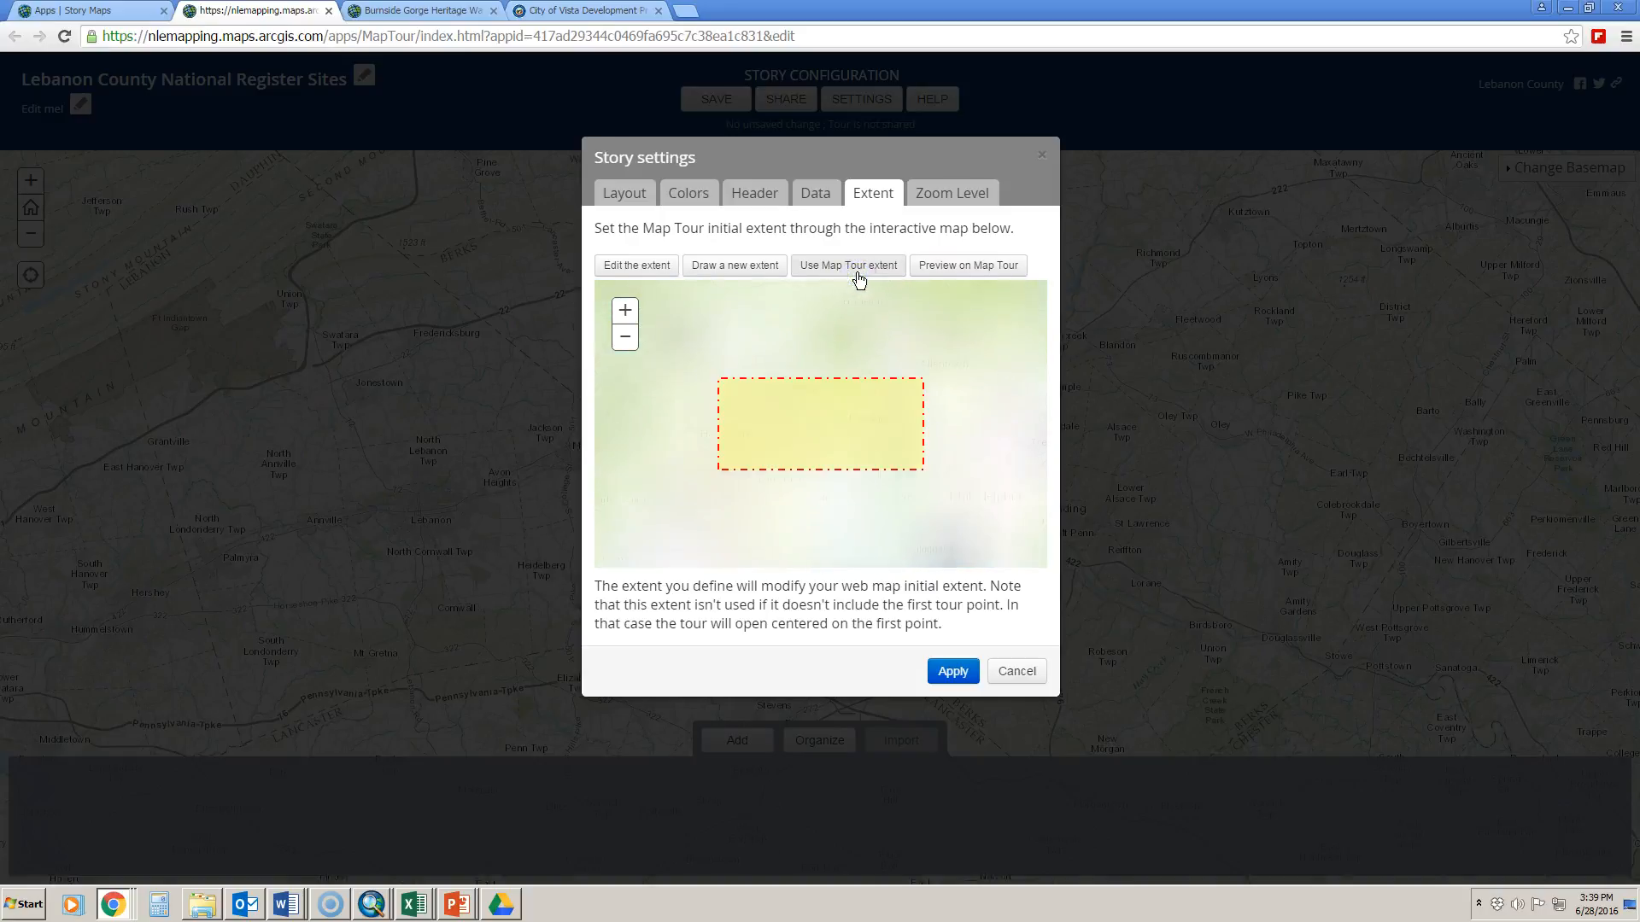
{"action": "left_click", "coordinate": [946, 672]}
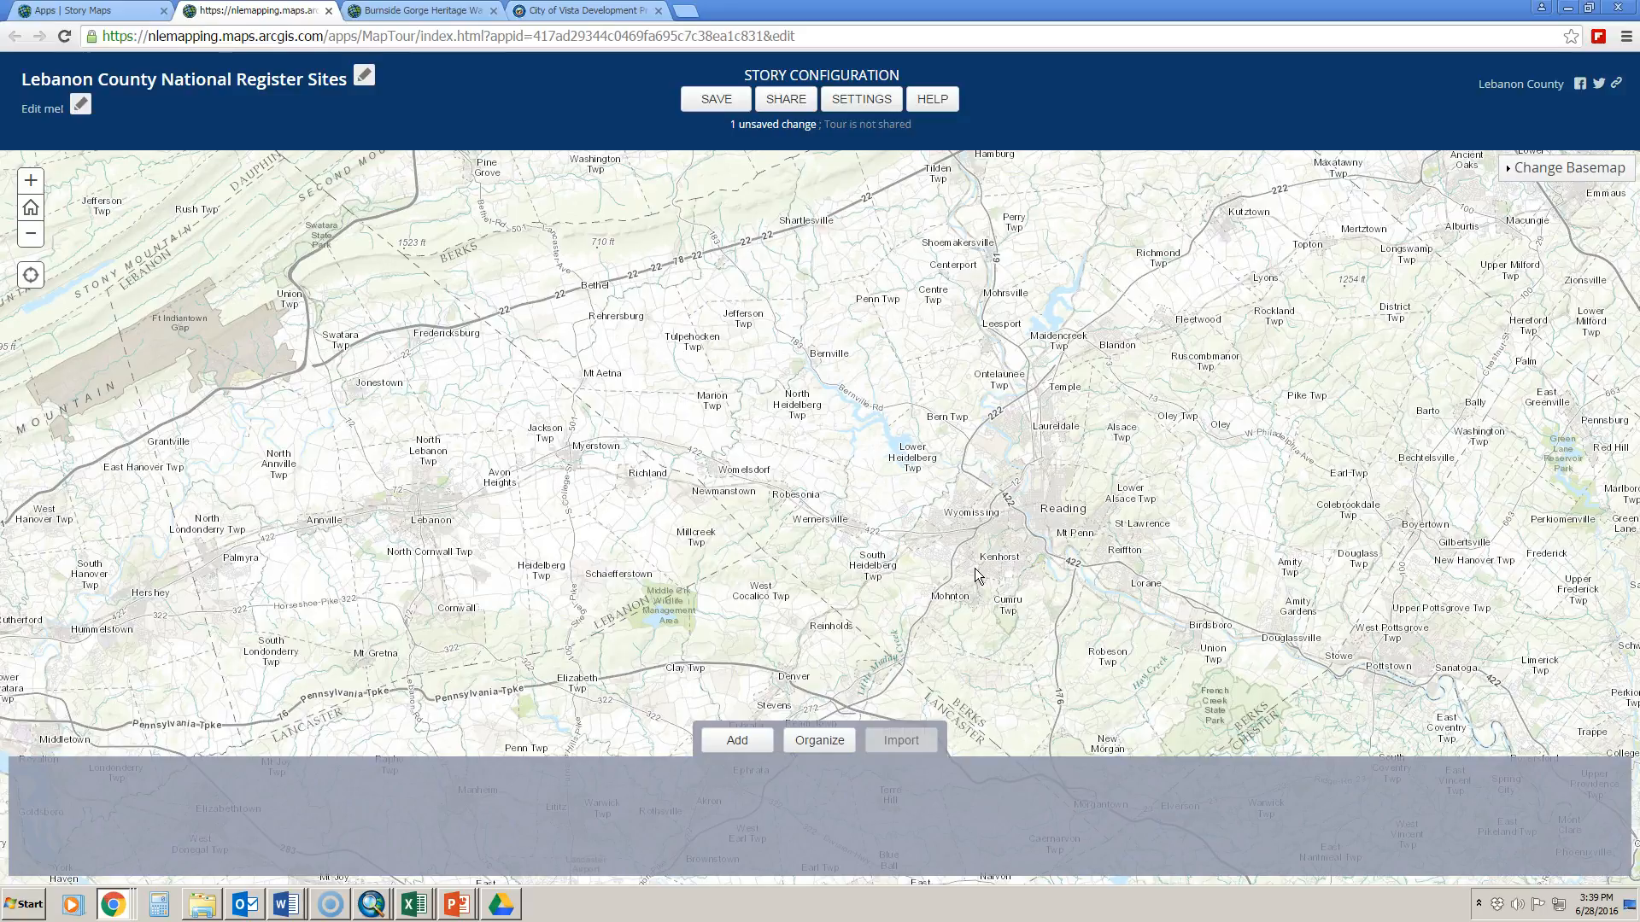
Step: Start a new tour point and load the Alden_Villa picture from the 3_Storymaps_Web_Apps folder as its media
{"action": "left_click", "coordinate": [738, 741]}
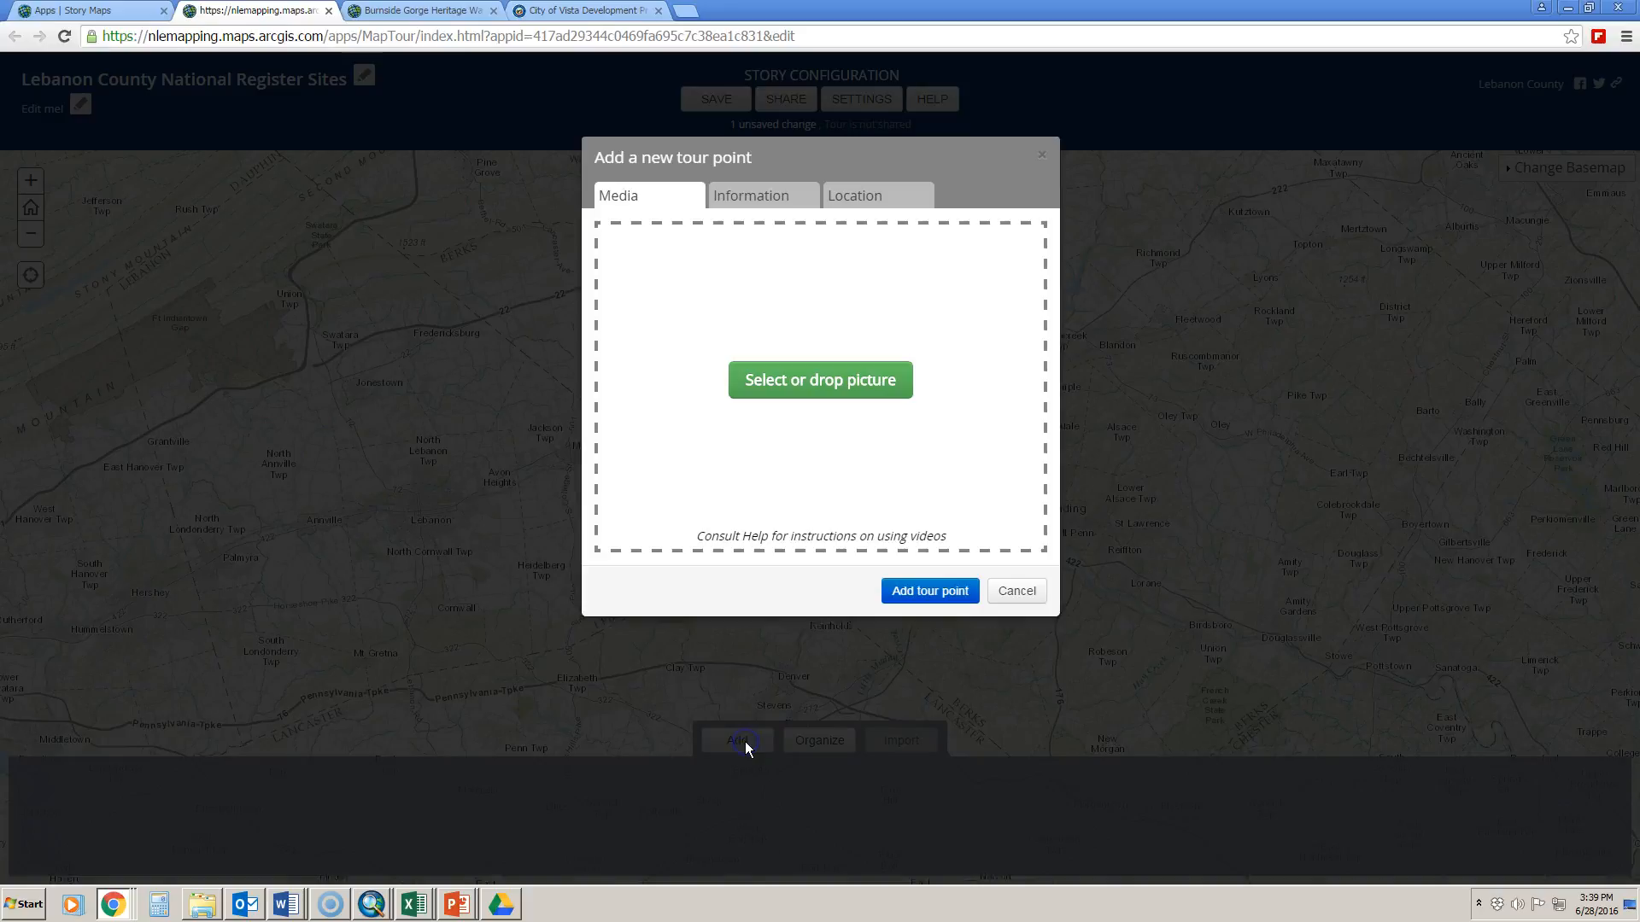
{"action": "left_click", "coordinate": [833, 385]}
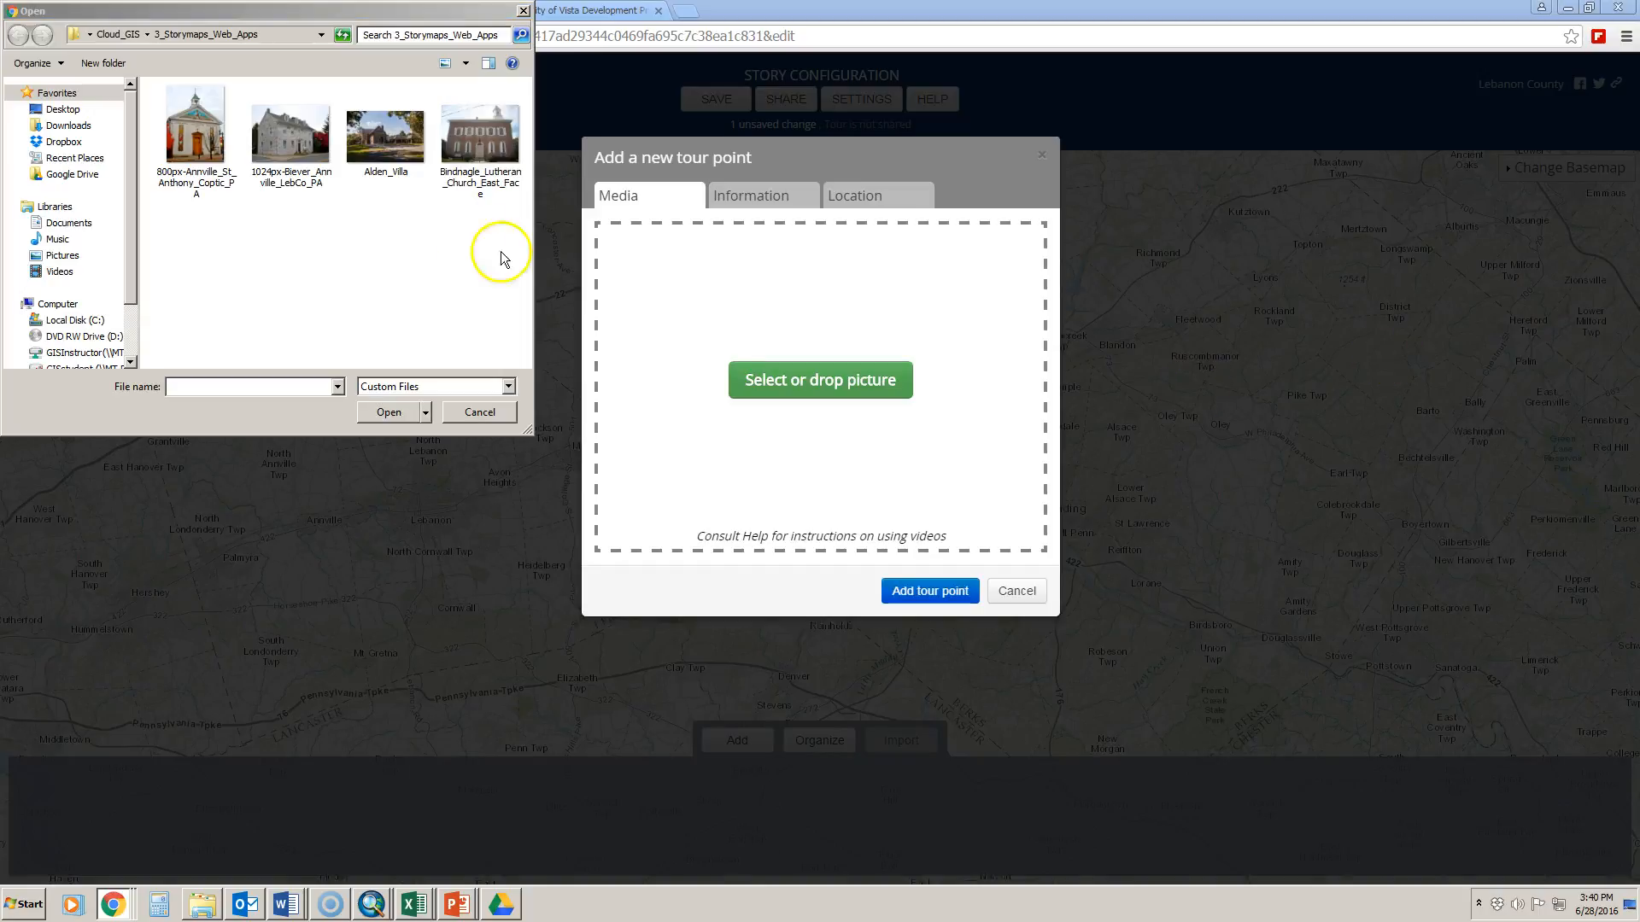
{"action": "left_click", "coordinate": [386, 146]}
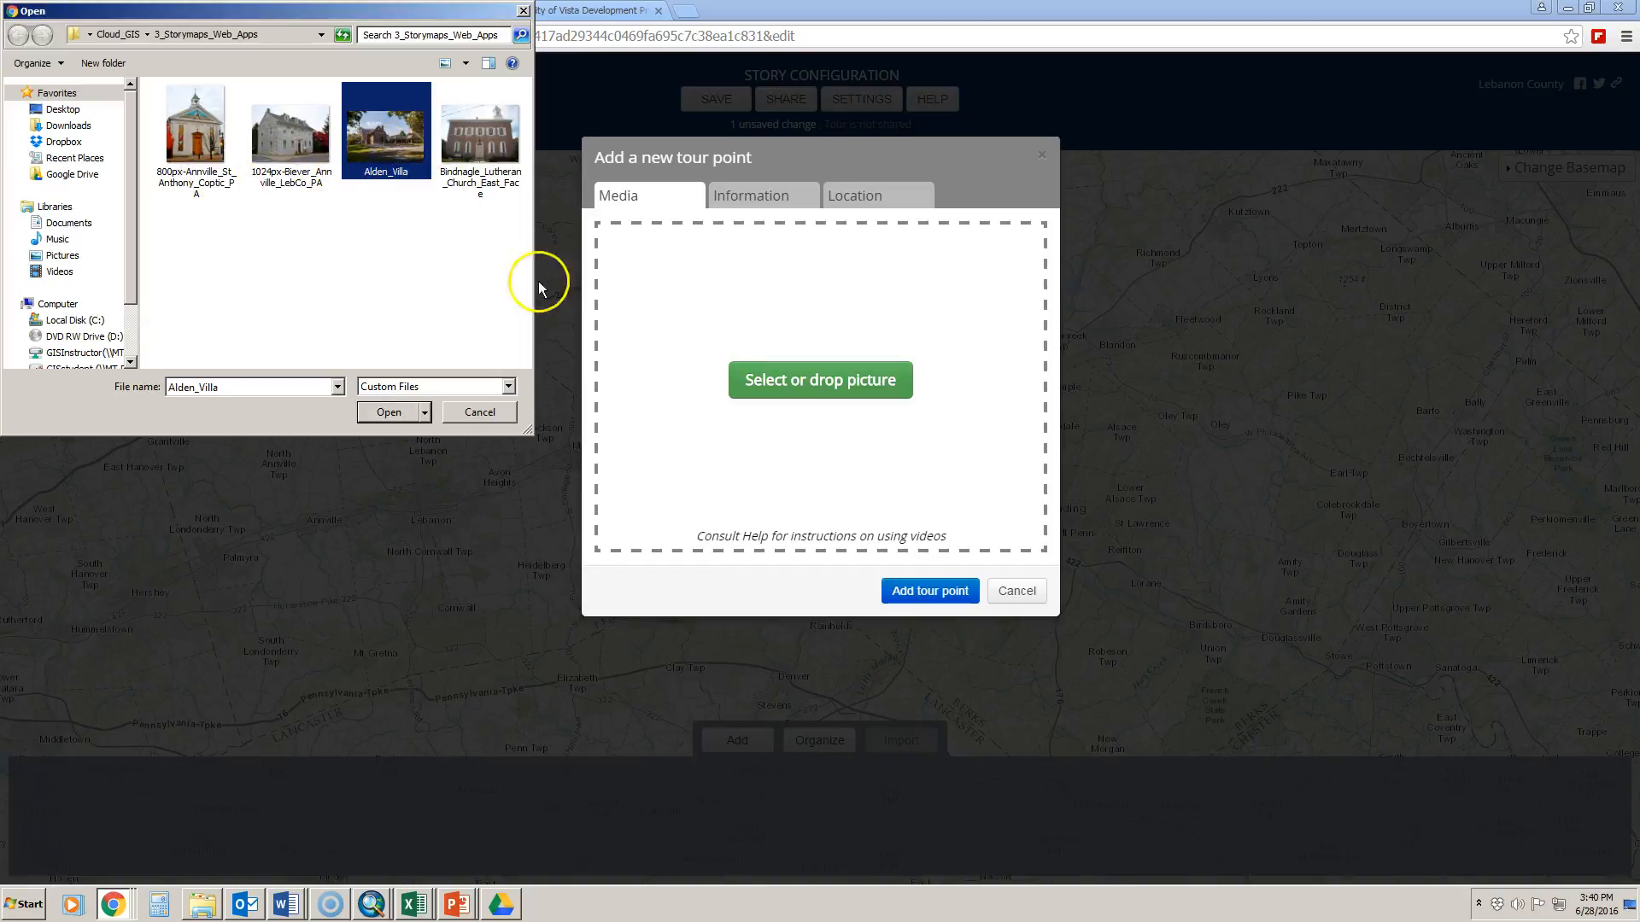
{"action": "left_click", "coordinate": [388, 413]}
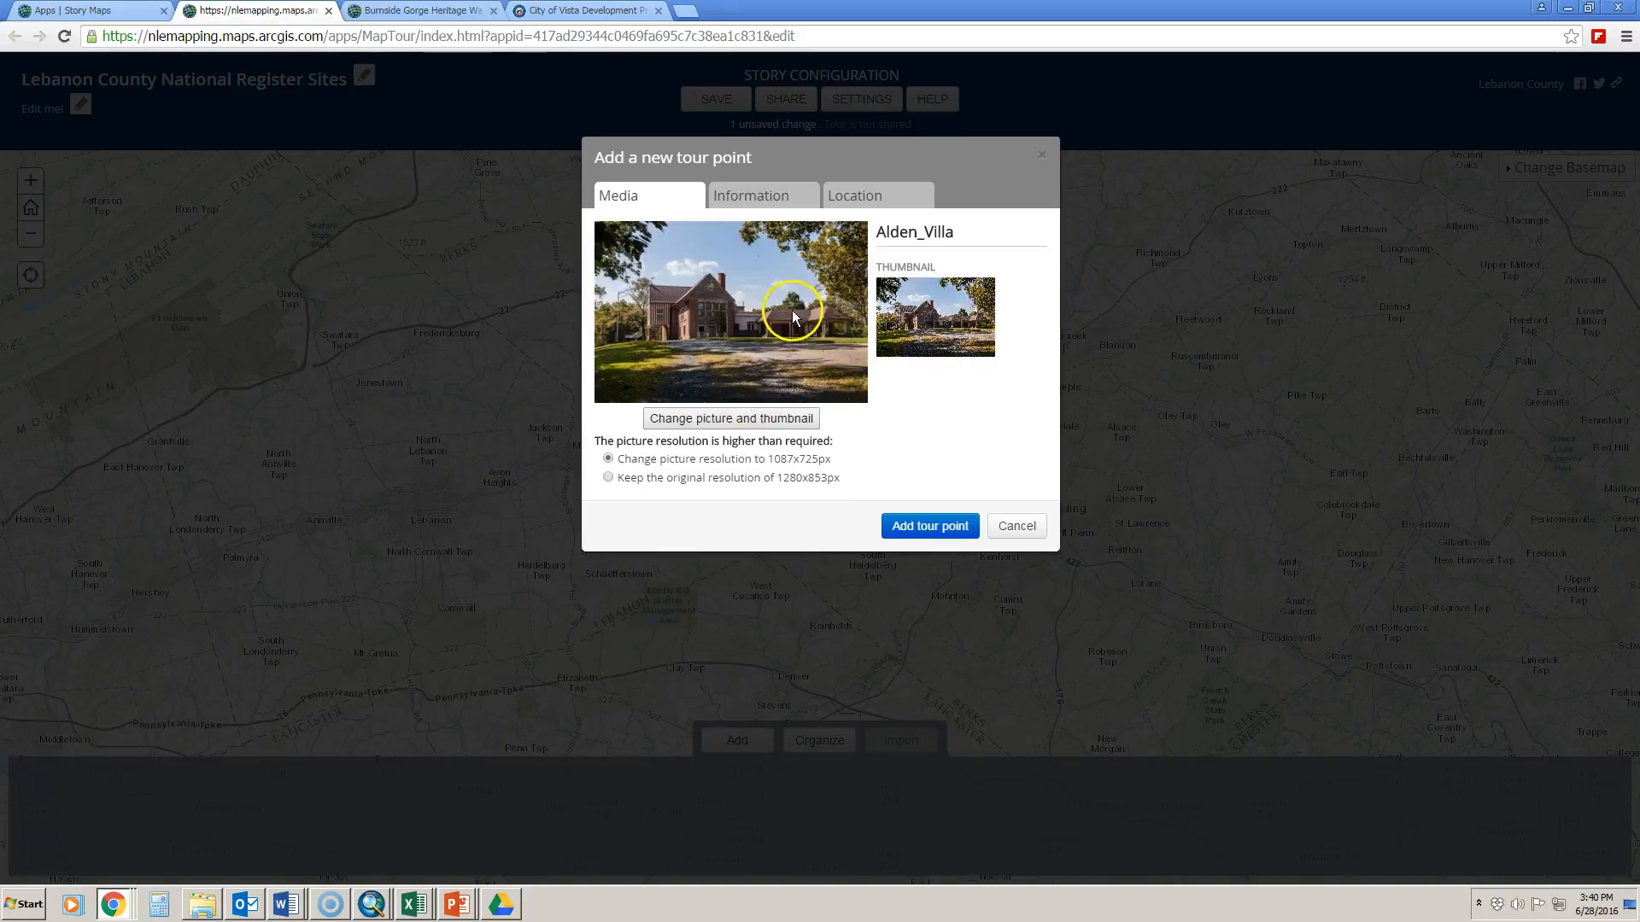
Step: Enter "Alden Villa" as the new tour point's name
{"action": "left_click", "coordinate": [779, 204]}
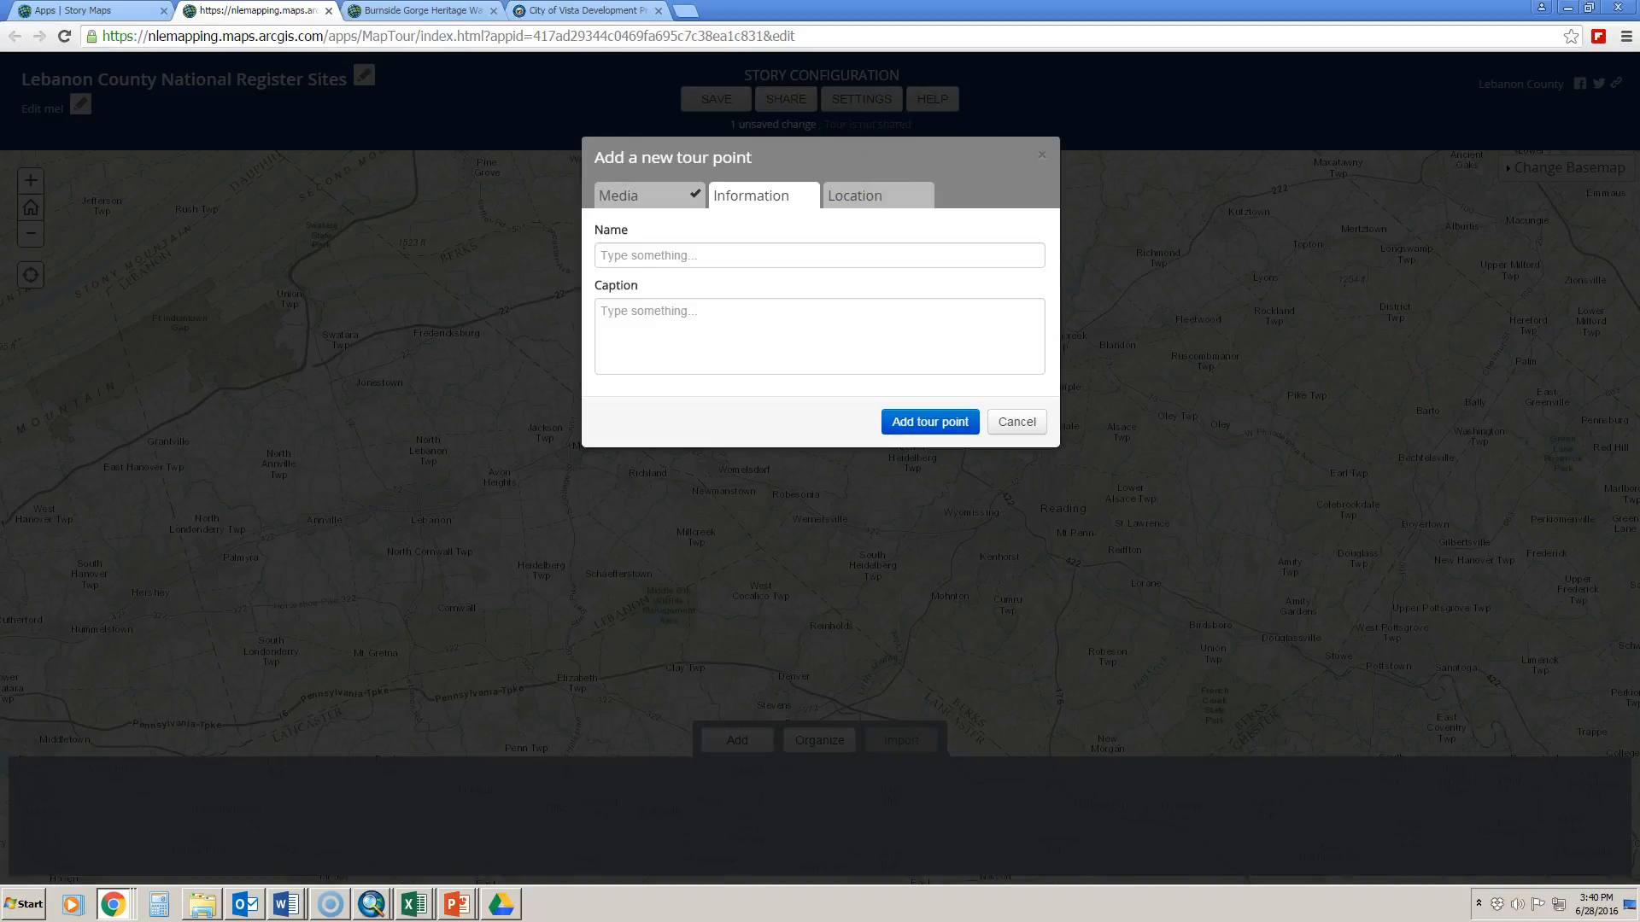
{"action": "left_click", "coordinate": [688, 255]}
{"action": "type", "text": "Alden Villa"}
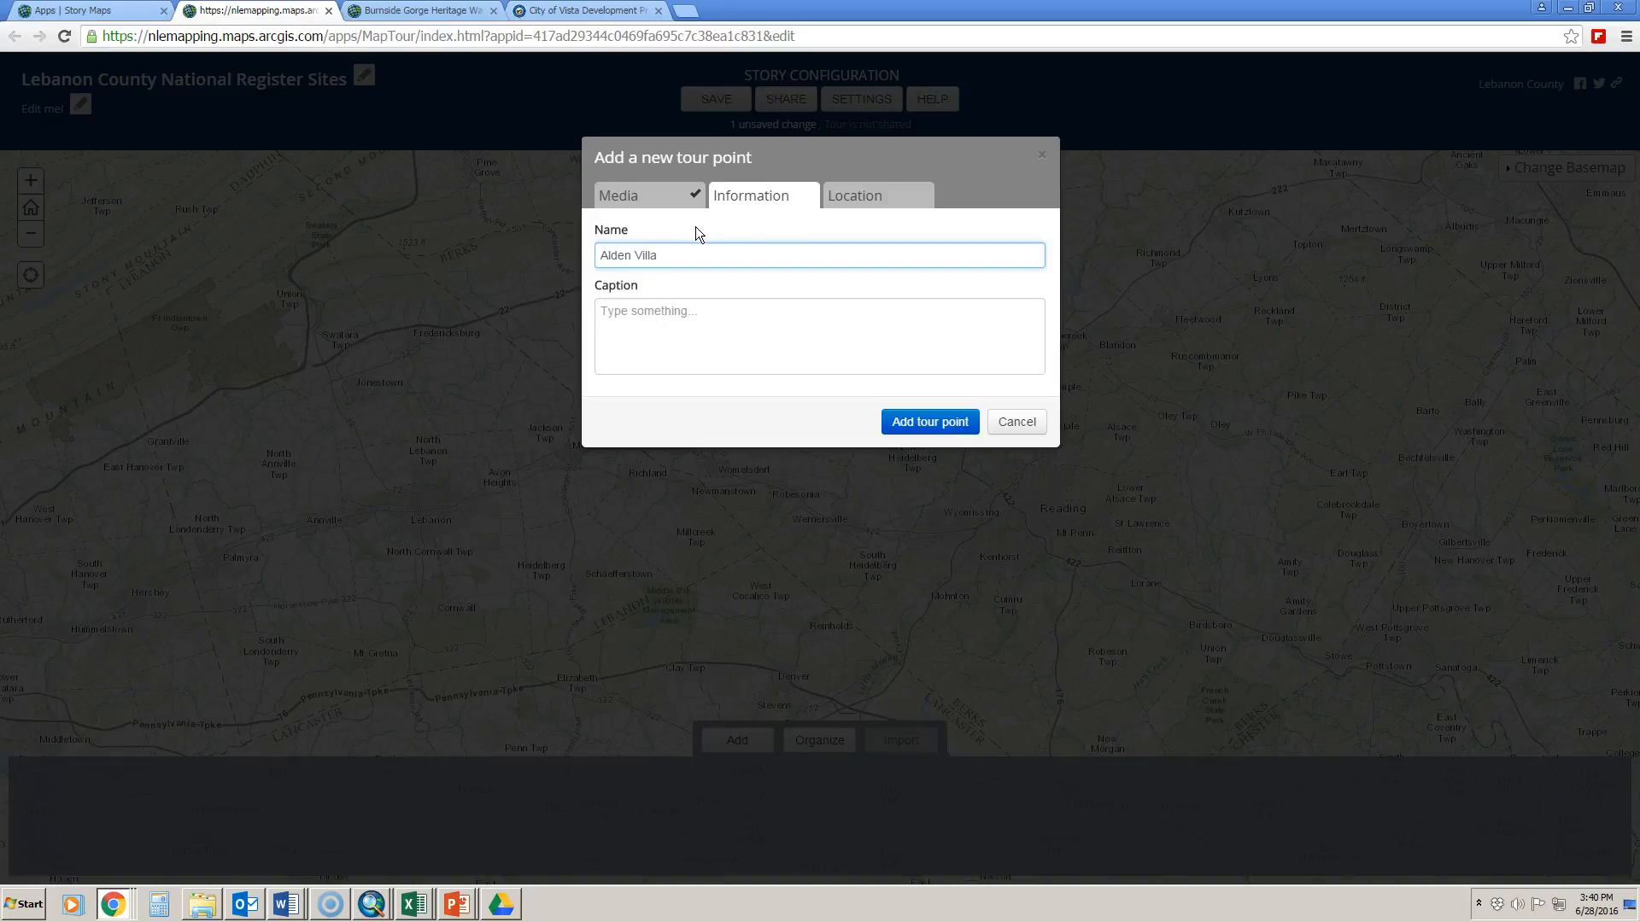
Step: Paste the copied description of the villa as the caption and trim the citation mark from its end
{"action": "left_click", "coordinate": [725, 311]}
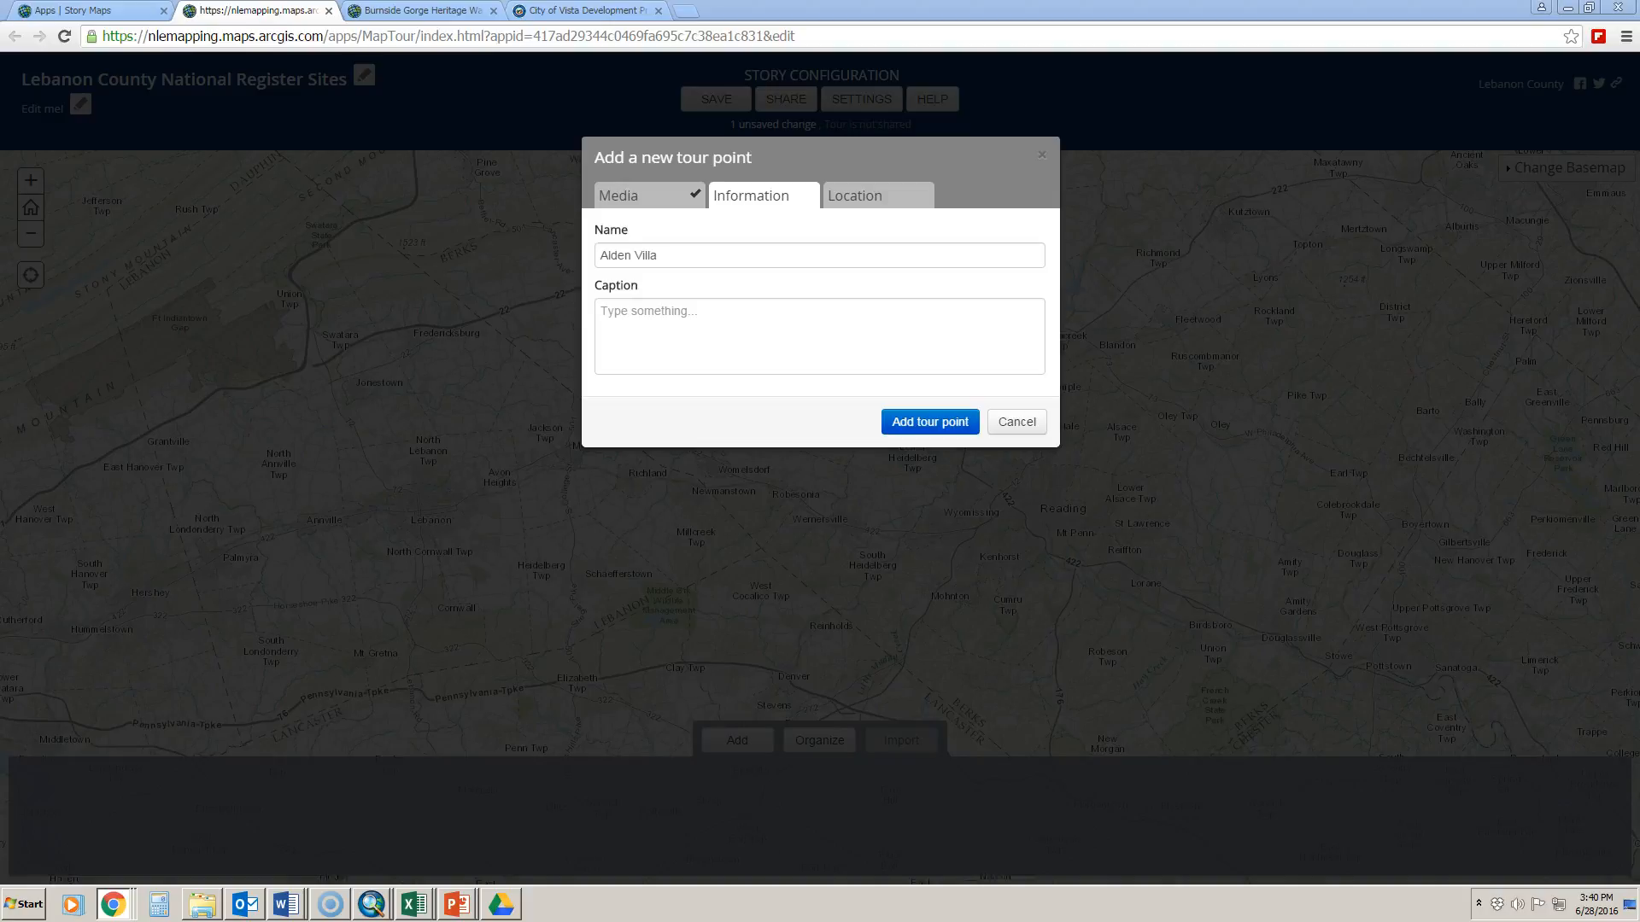
{"action": "left_click", "coordinate": [649, 318]}
{"action": "right_click", "coordinate": [651, 323]}
{"action": "left_click", "coordinate": [681, 410]}
{"action": "left_click", "coordinate": [980, 365]}
{"action": "key", "text": "BackSpace"}
{"action": "key", "text": "BackSpace"}
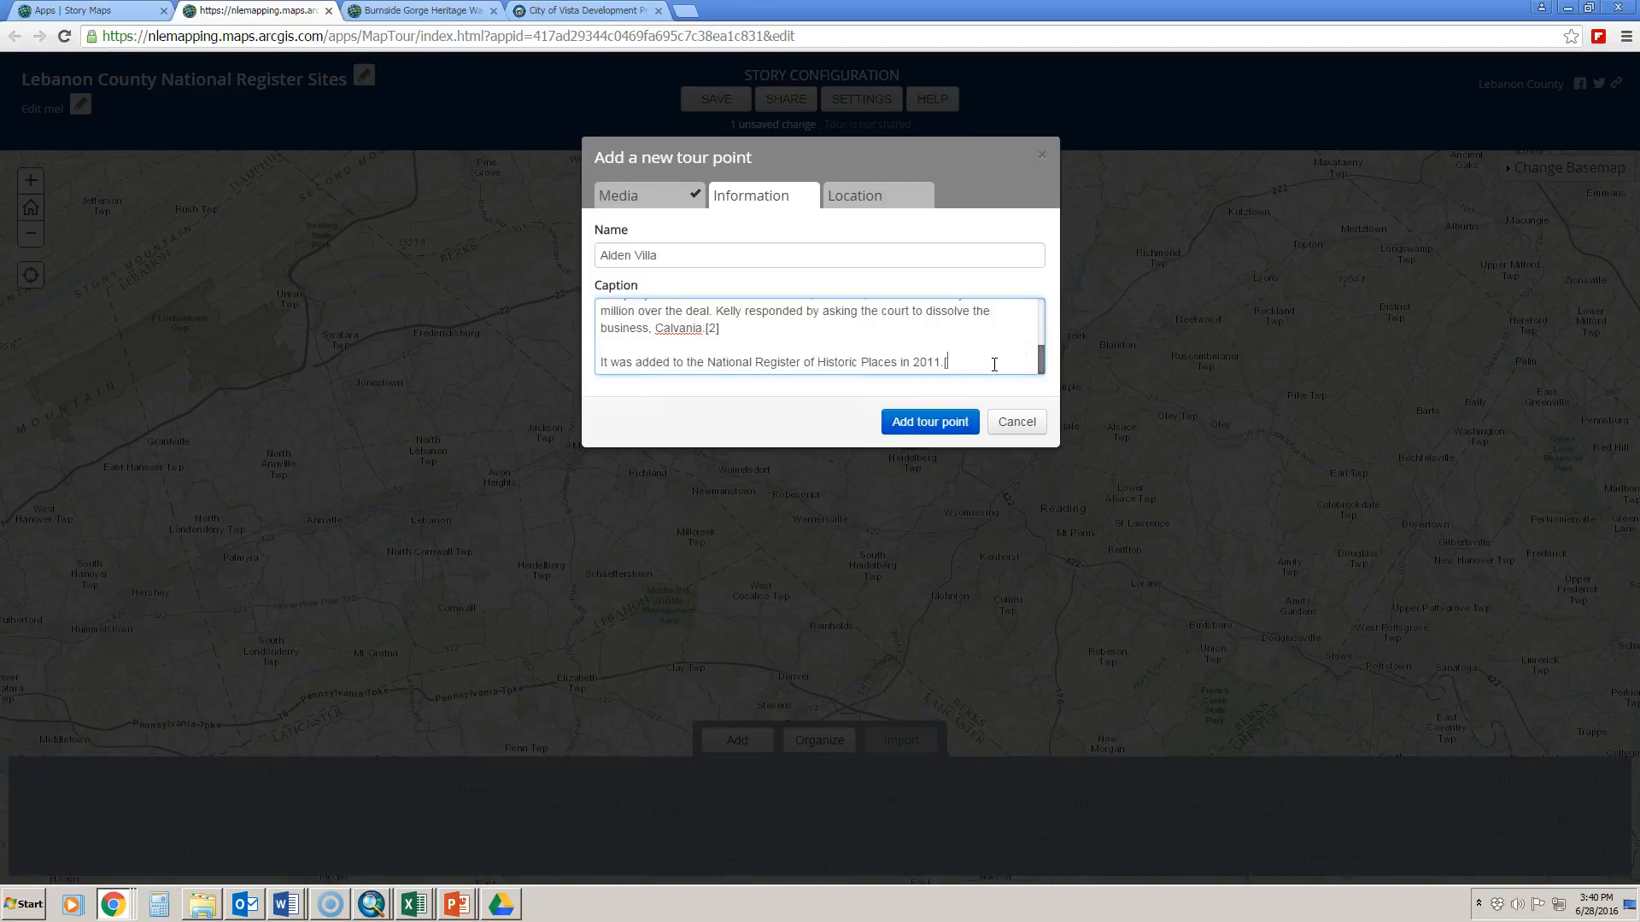
Step: Set the Alden Villa point's location to latitude 40.2736 and longitude -76.430, and add it to the tour
{"action": "left_click", "coordinate": [856, 199]}
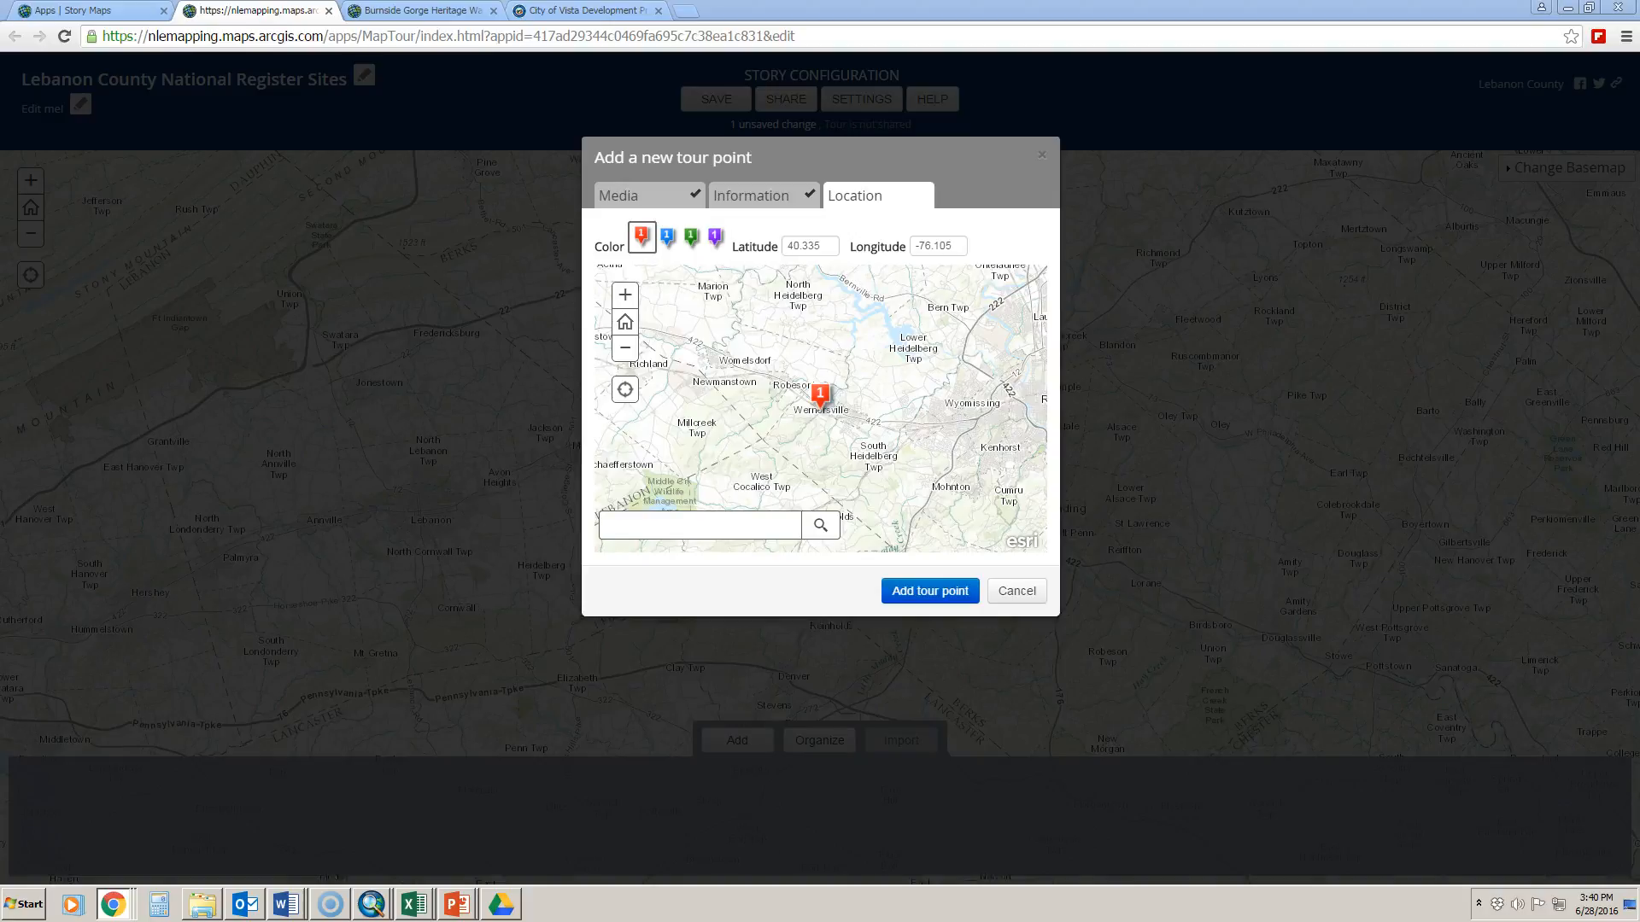
{"action": "left_click", "coordinate": [811, 246]}
{"action": "double_click", "coordinate": [808, 244]}
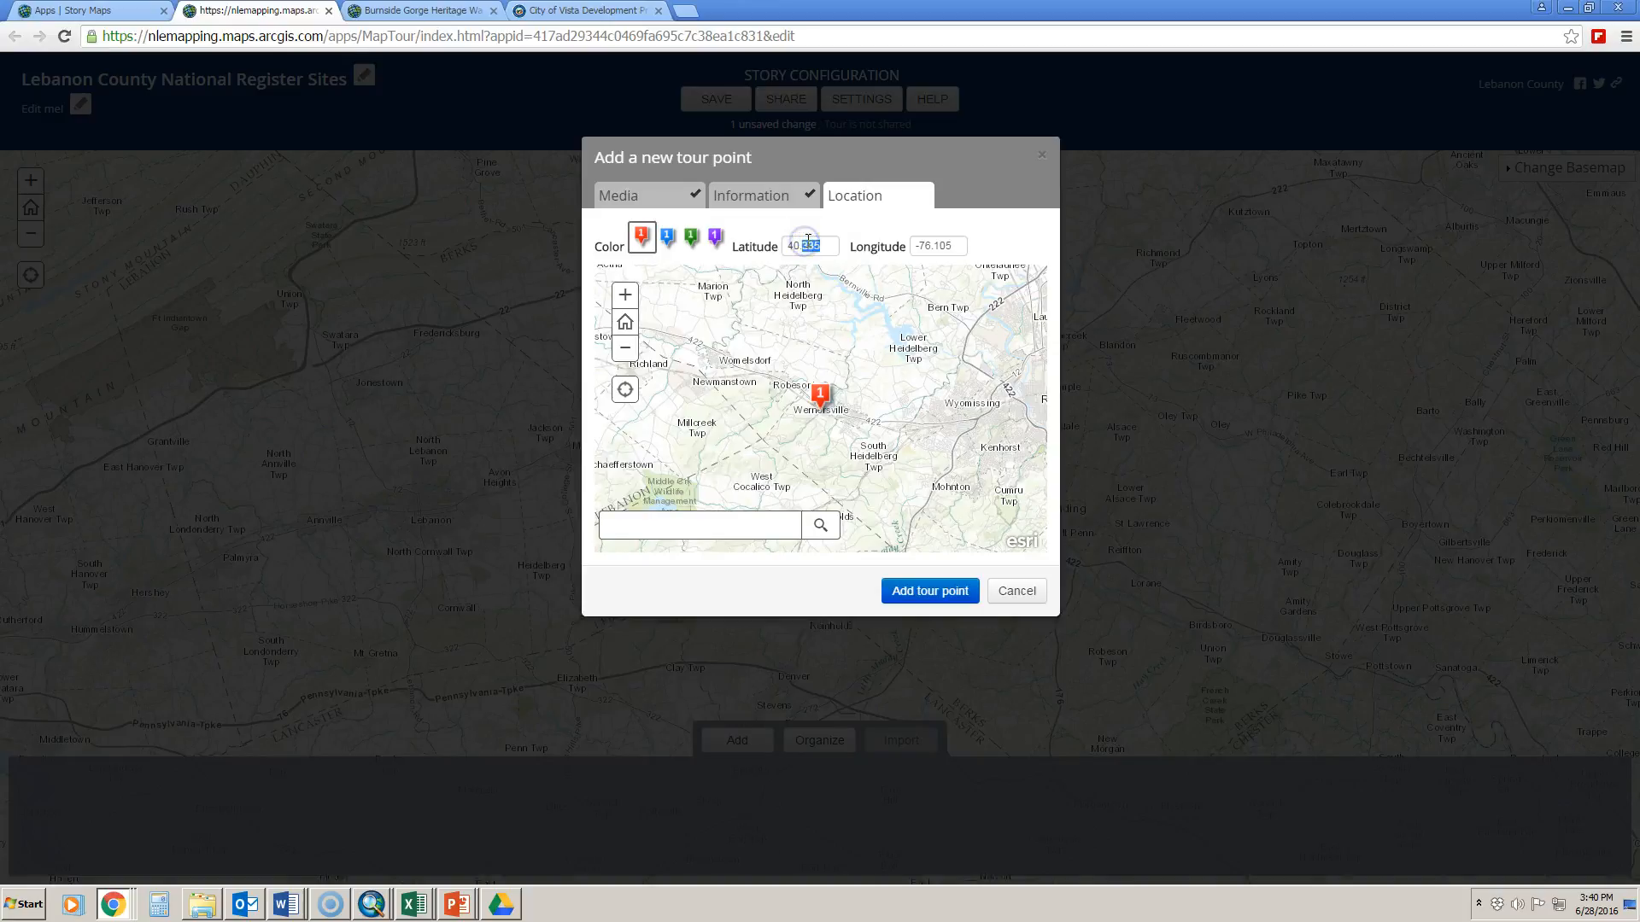
{"action": "type", "text": "2736"}
{"action": "double_click", "coordinate": [938, 246]}
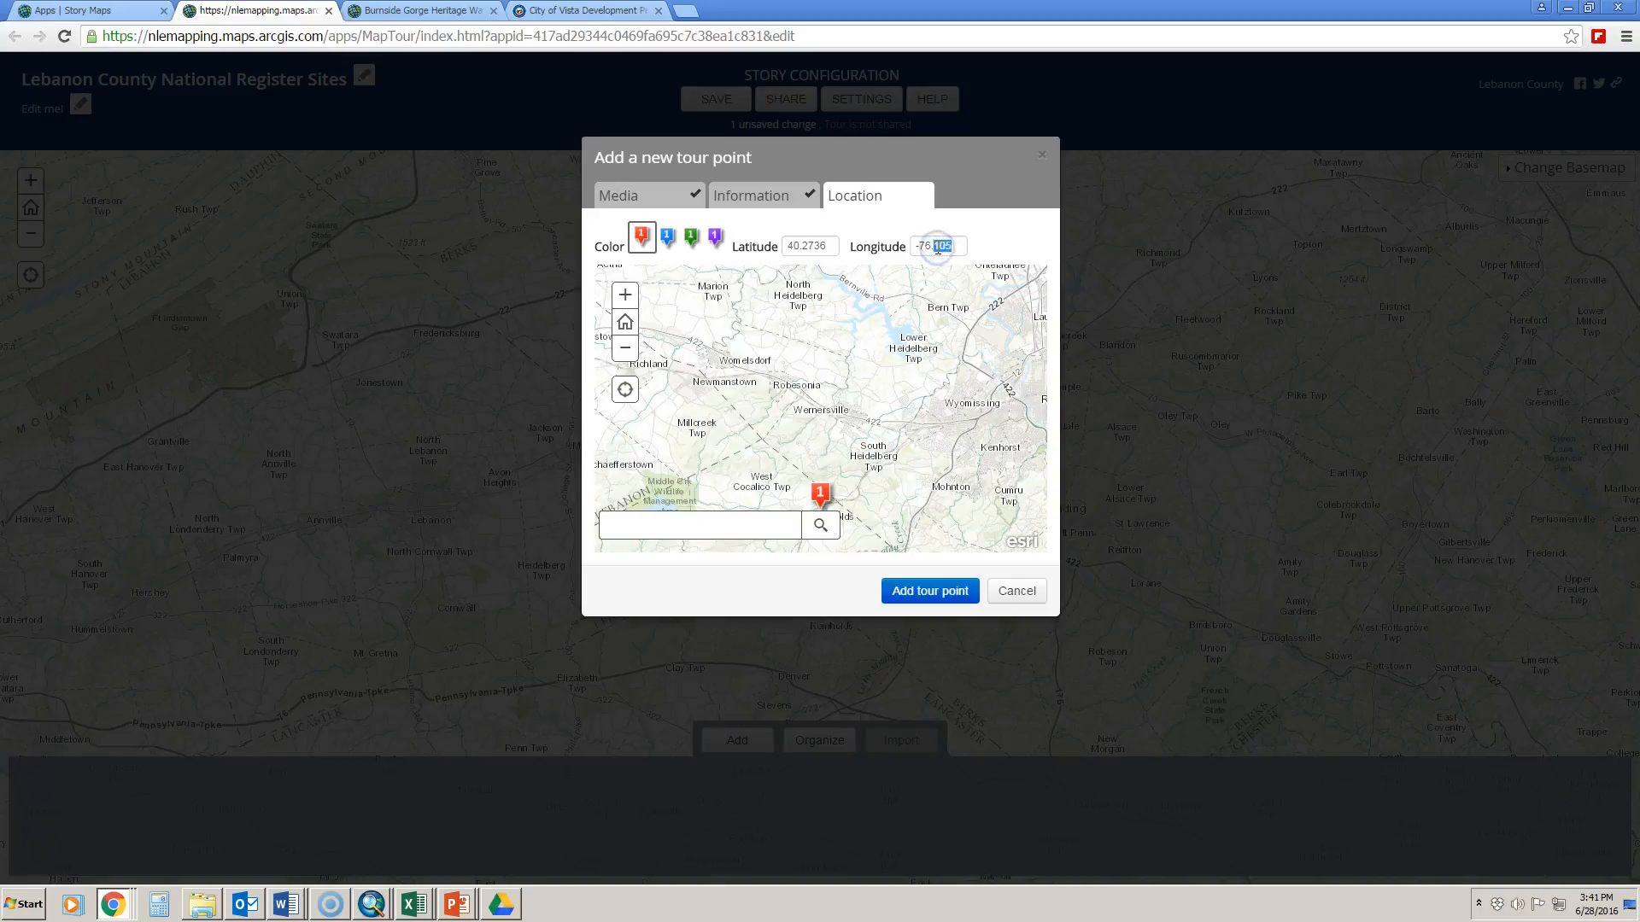
{"action": "type", "text": "13"}
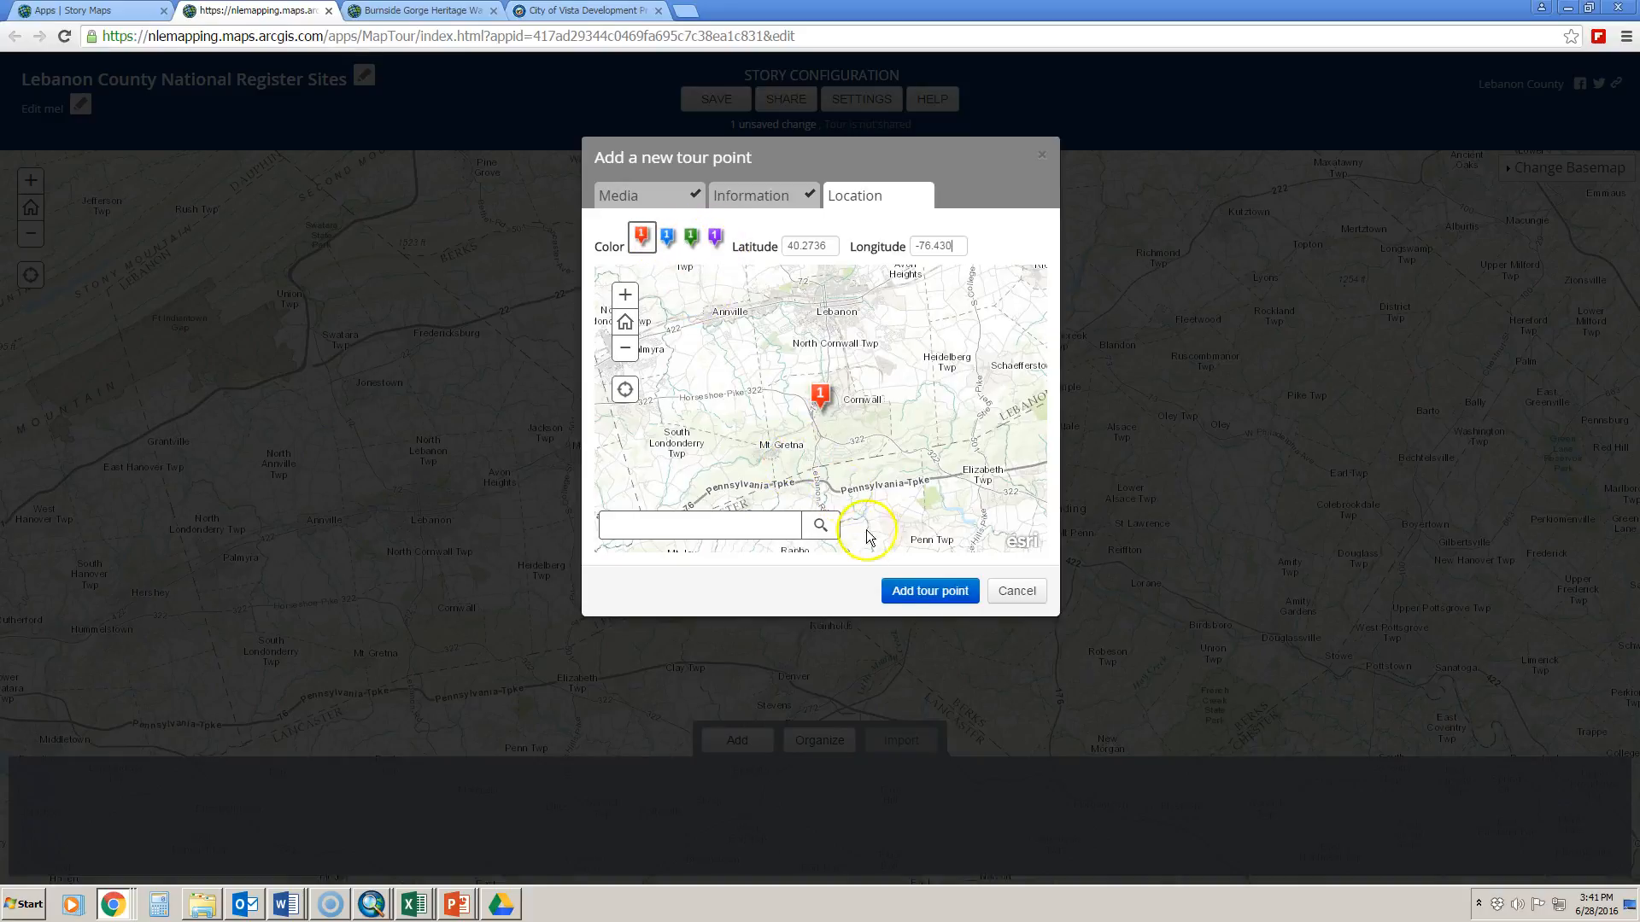
{"action": "left_click", "coordinate": [912, 592]}
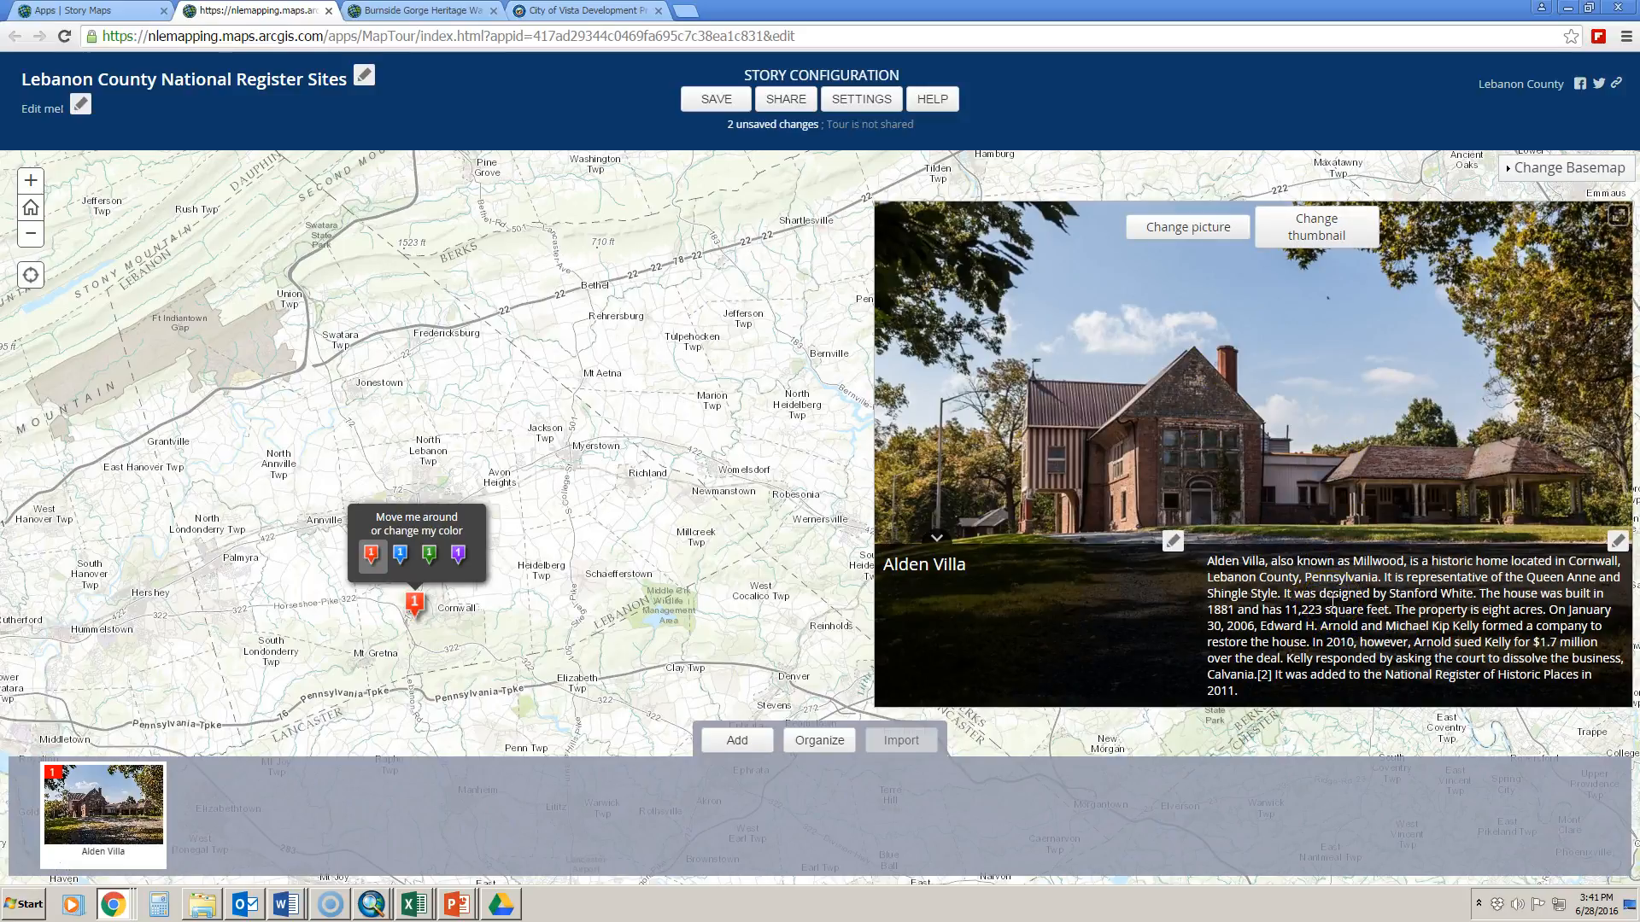
{"action": "left_click", "coordinate": [1212, 239]}
{"action": "left_click", "coordinate": [1294, 243]}
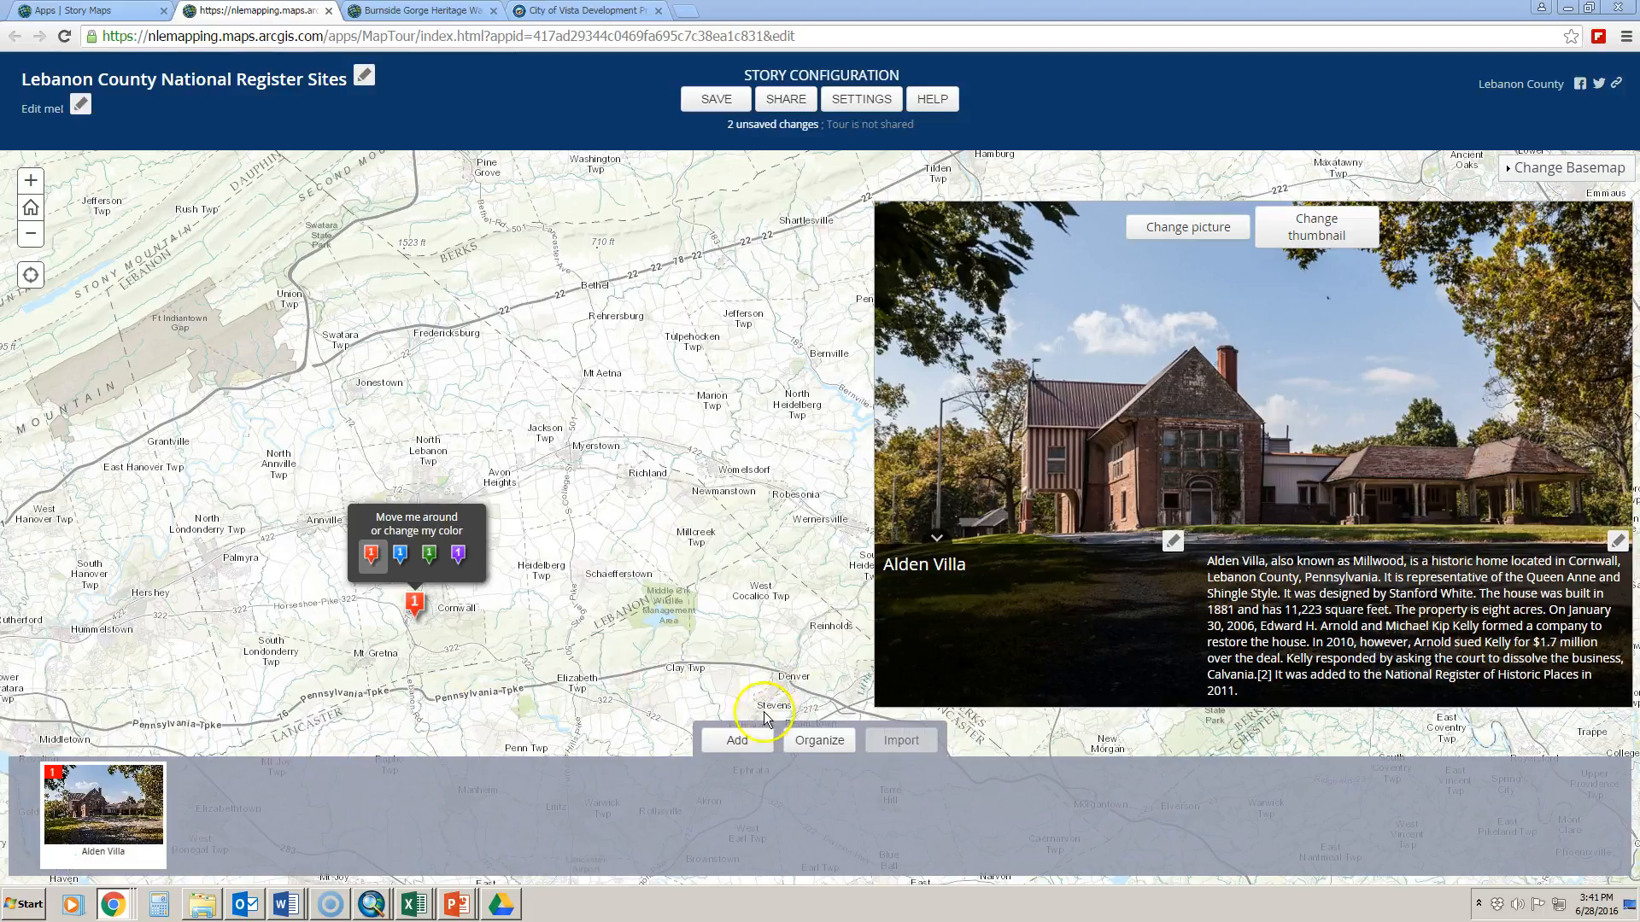
Step: Start a new tour point and load the 800px-Annville_St_Anthony_Coptic_PA picture as its media
{"action": "left_click", "coordinate": [739, 746]}
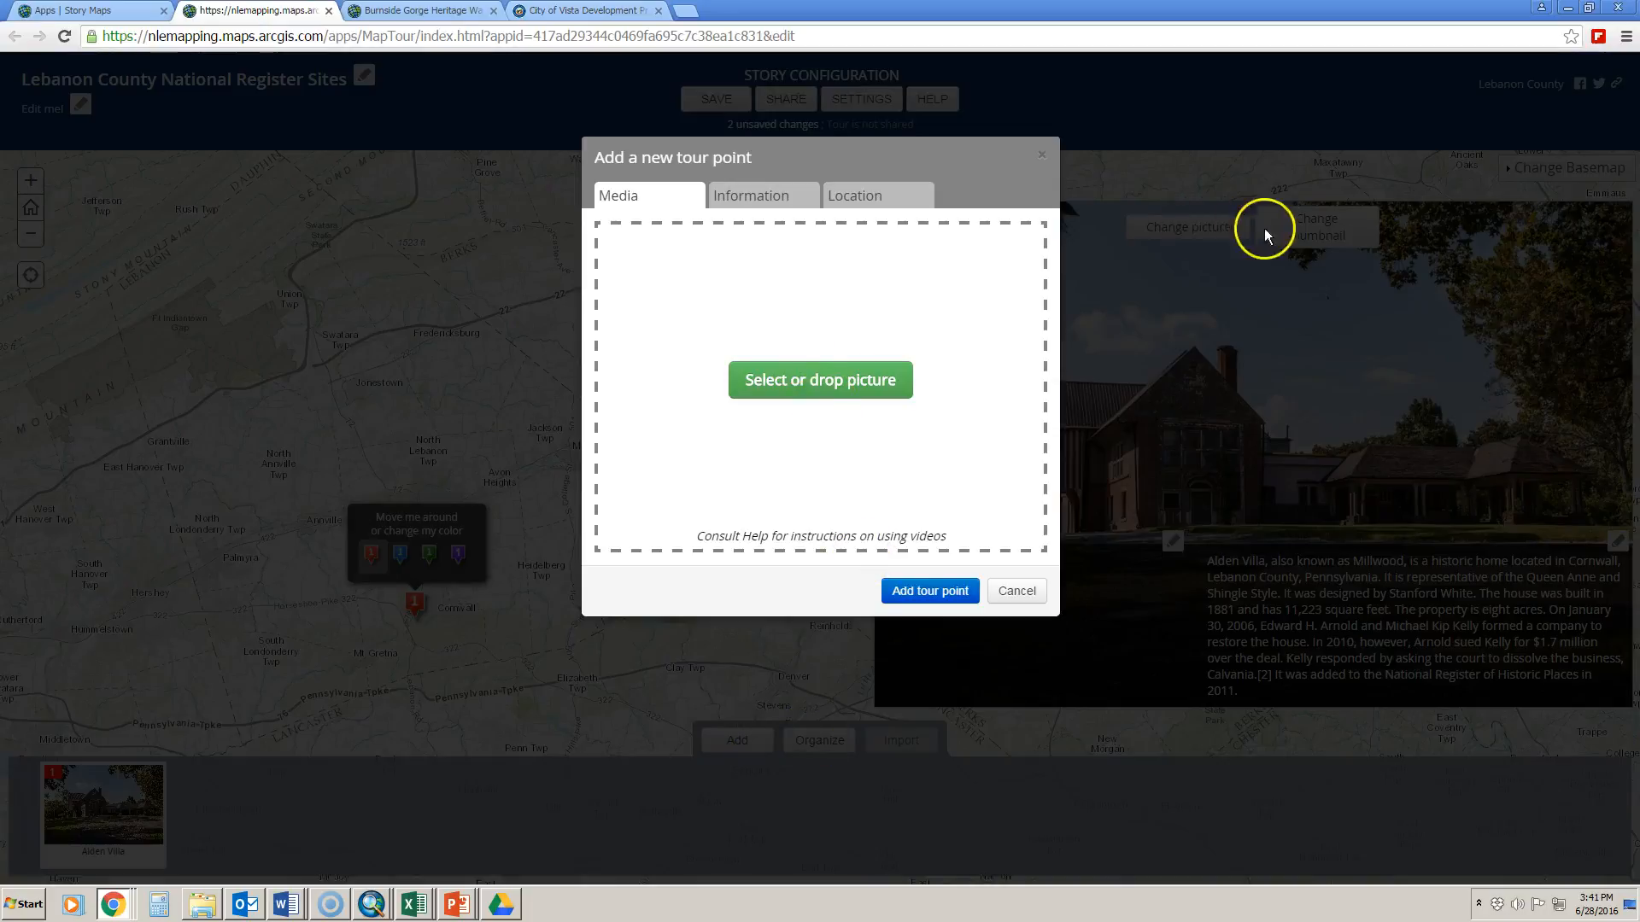
{"action": "left_click", "coordinate": [821, 381]}
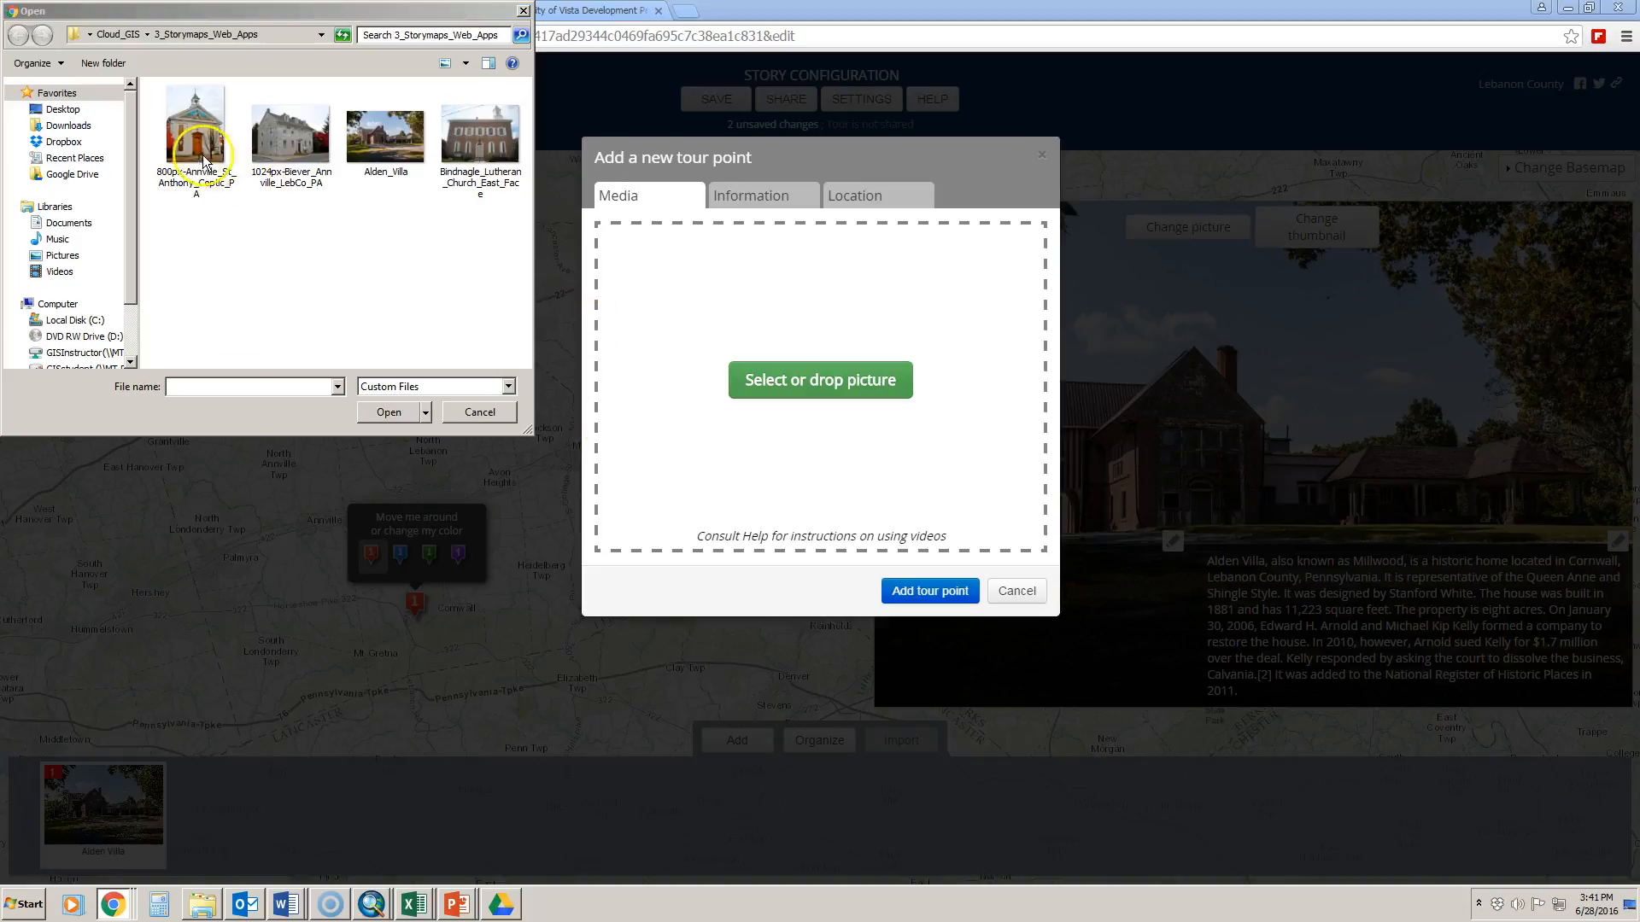
{"action": "left_click", "coordinate": [239, 171]}
{"action": "left_click", "coordinate": [399, 413]}
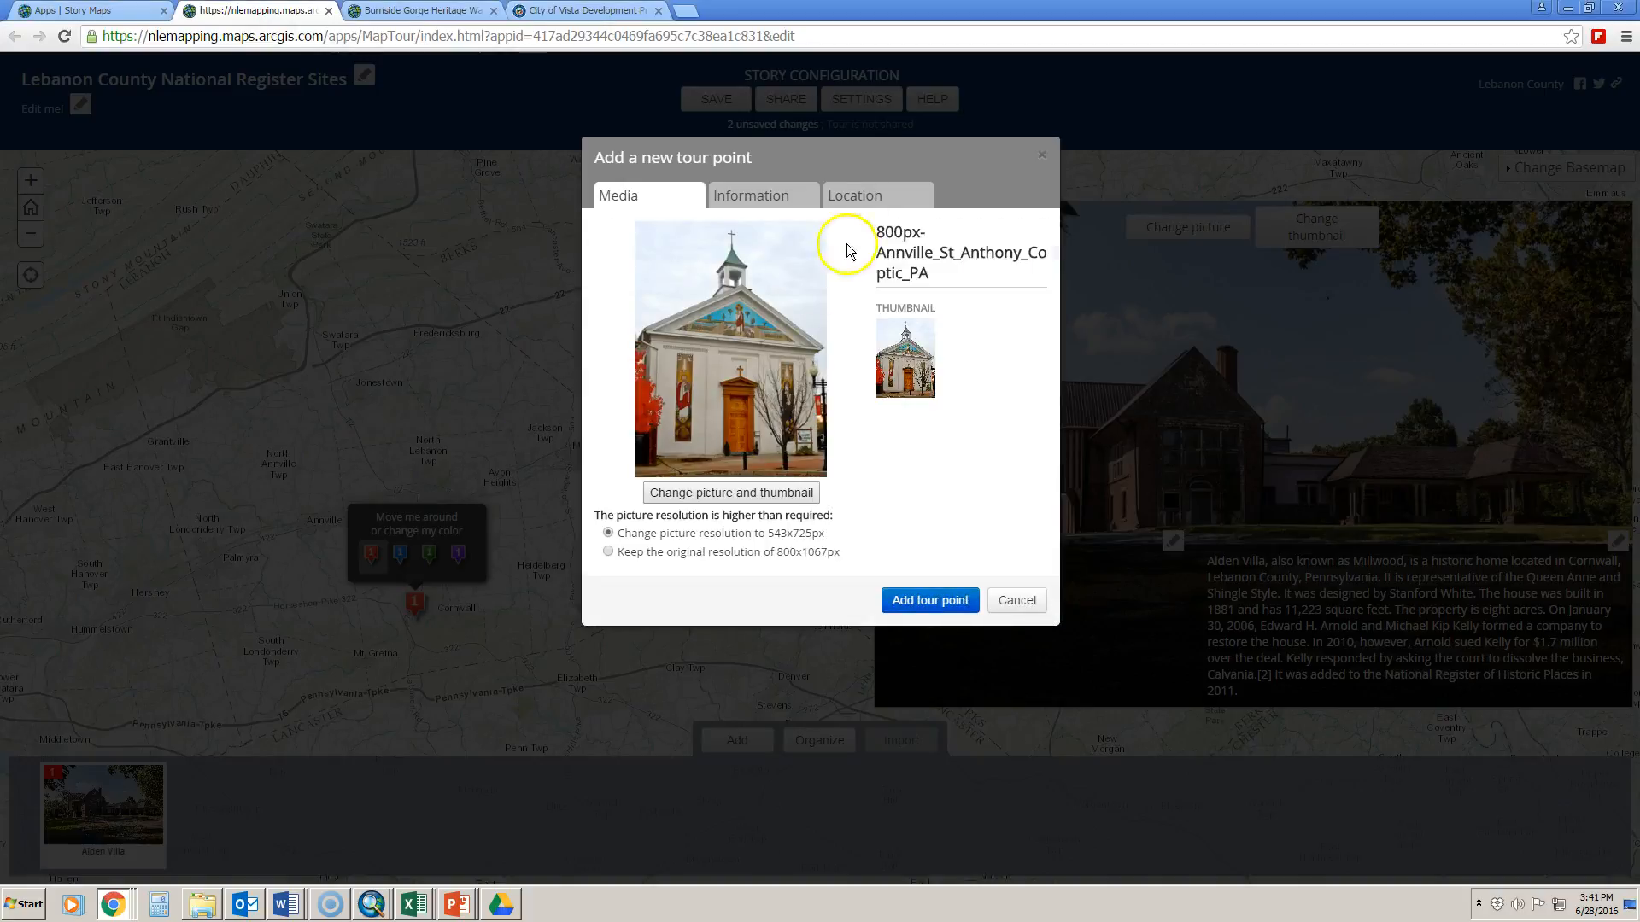
Step: Name the new tour point "Annville Historic District" and paste the copied description of the district as its caption
{"action": "left_click", "coordinate": [773, 193]}
{"action": "left_click", "coordinate": [728, 258]}
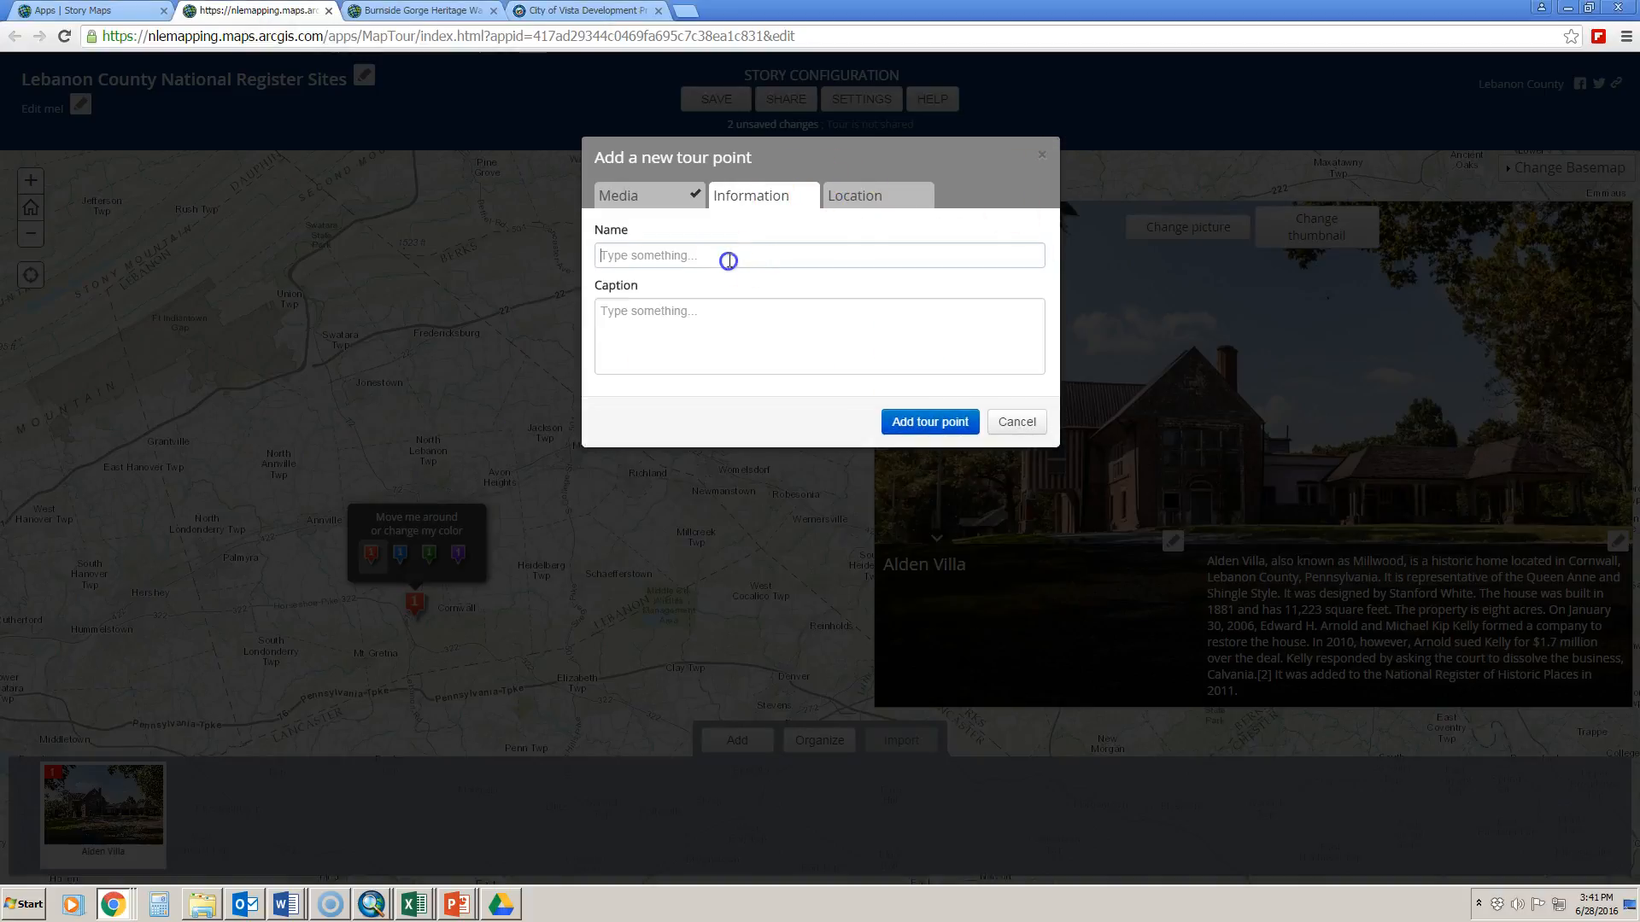
{"action": "type", "text": "Annville Hi"}
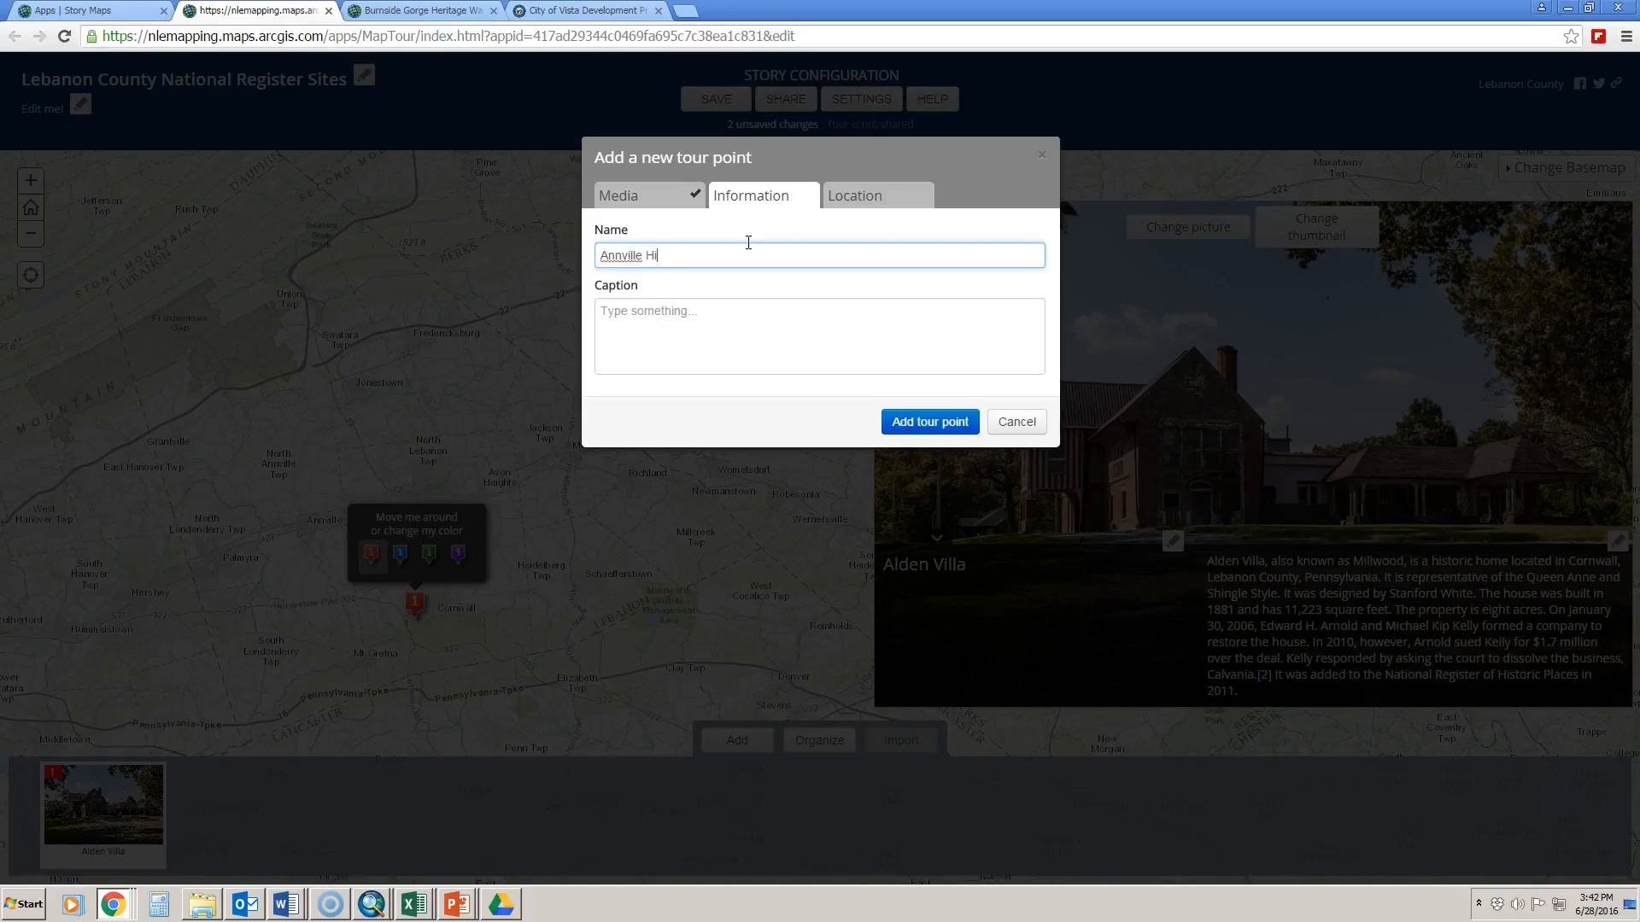
{"action": "type", "text": "storic District"}
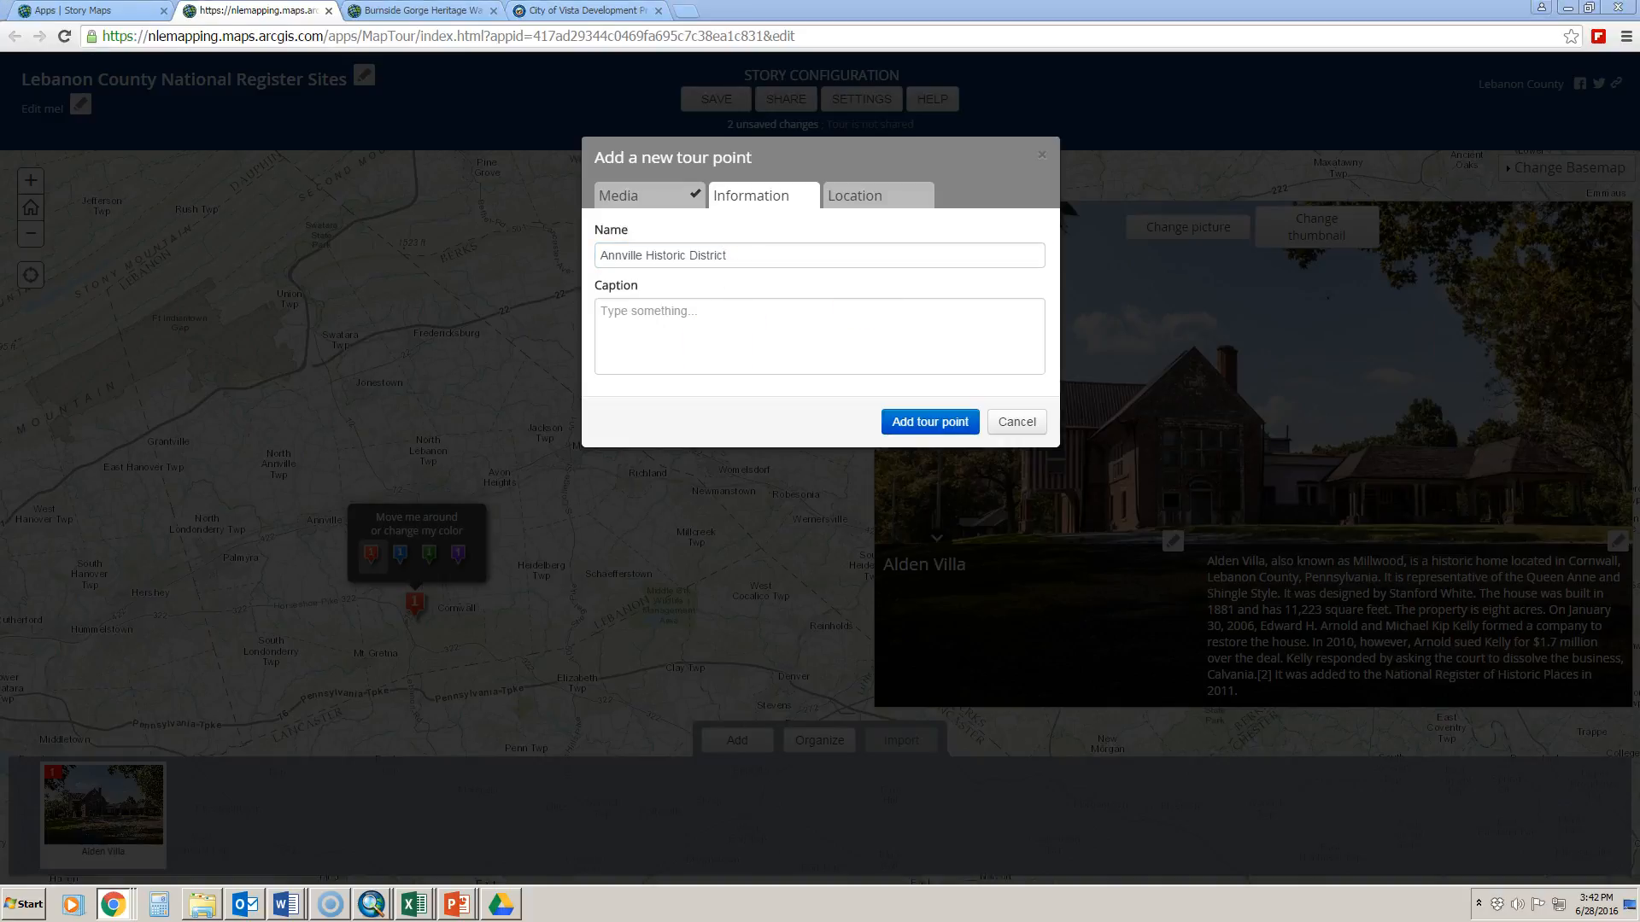
{"action": "right_click", "coordinate": [854, 320]}
{"action": "left_click", "coordinate": [898, 420]}
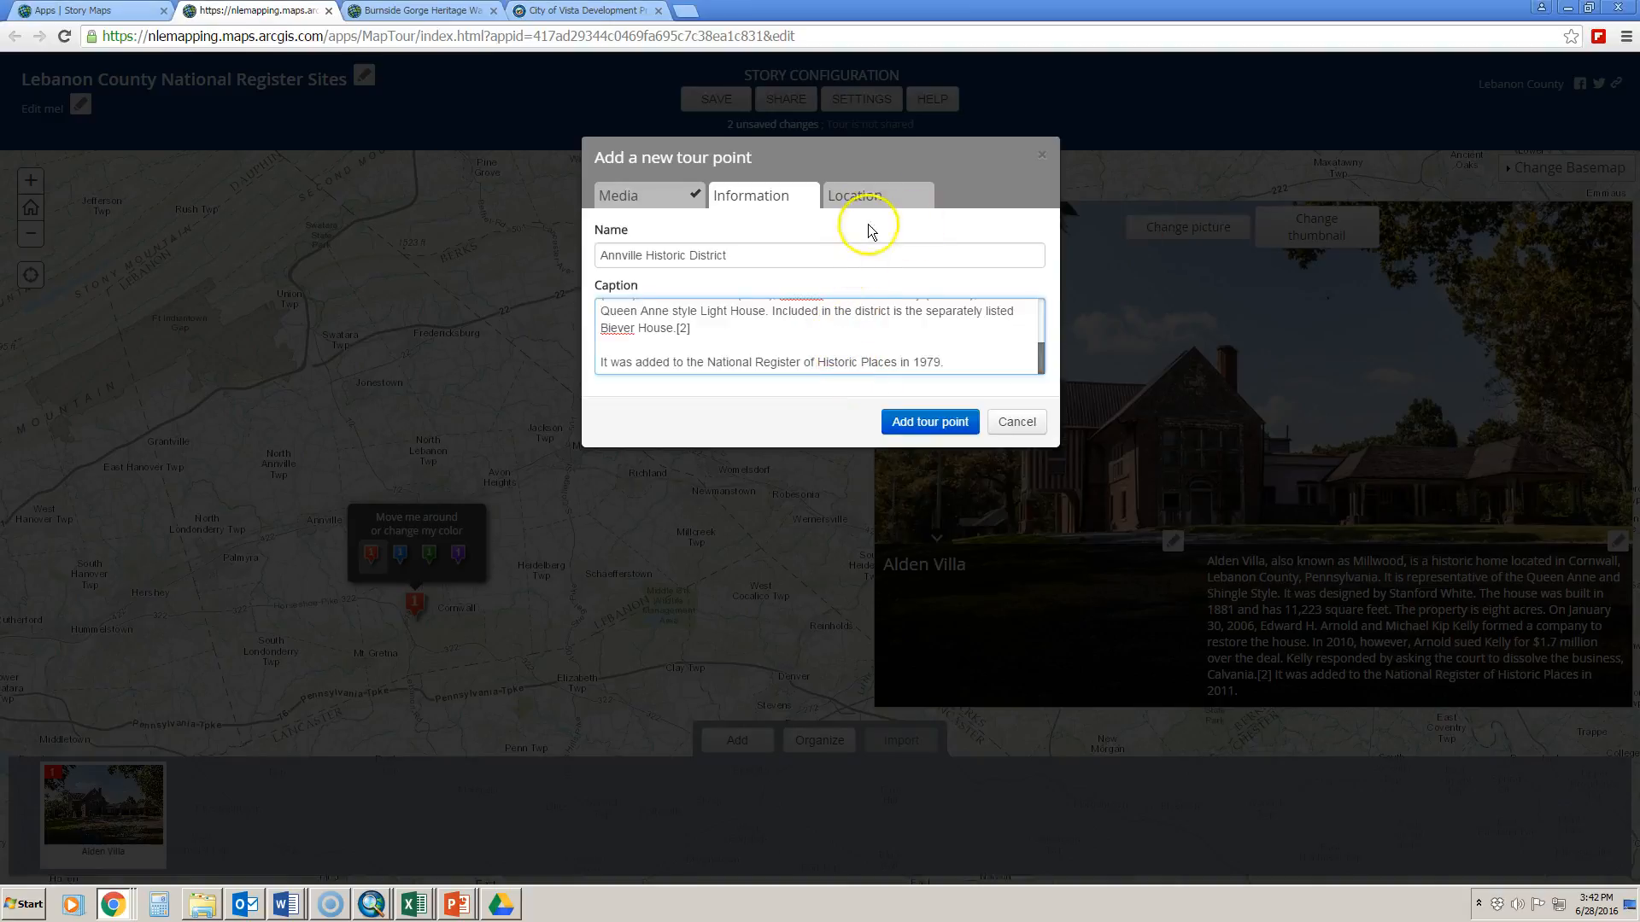
Step: Set the Annville Historic District point's location to latitude 40.328 and longitude -76.516, and add it to the tour
{"action": "left_click", "coordinate": [869, 200]}
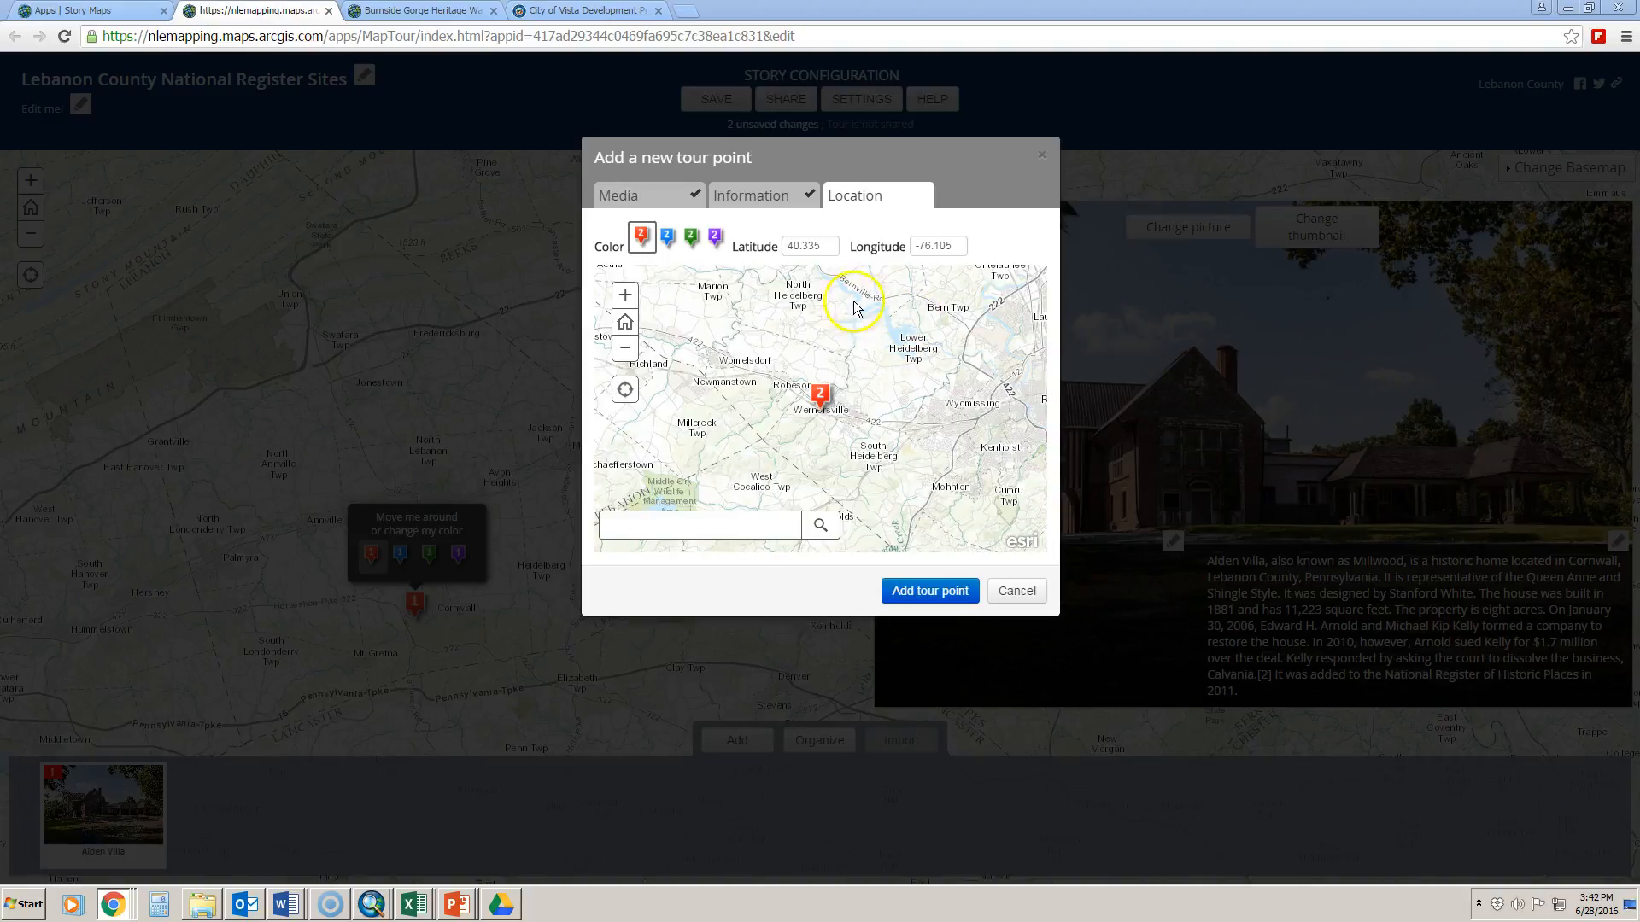
{"action": "left_click", "coordinate": [820, 243]}
{"action": "left_click_drag", "start_coordinate": [820, 244], "coordinate": [813, 245]}
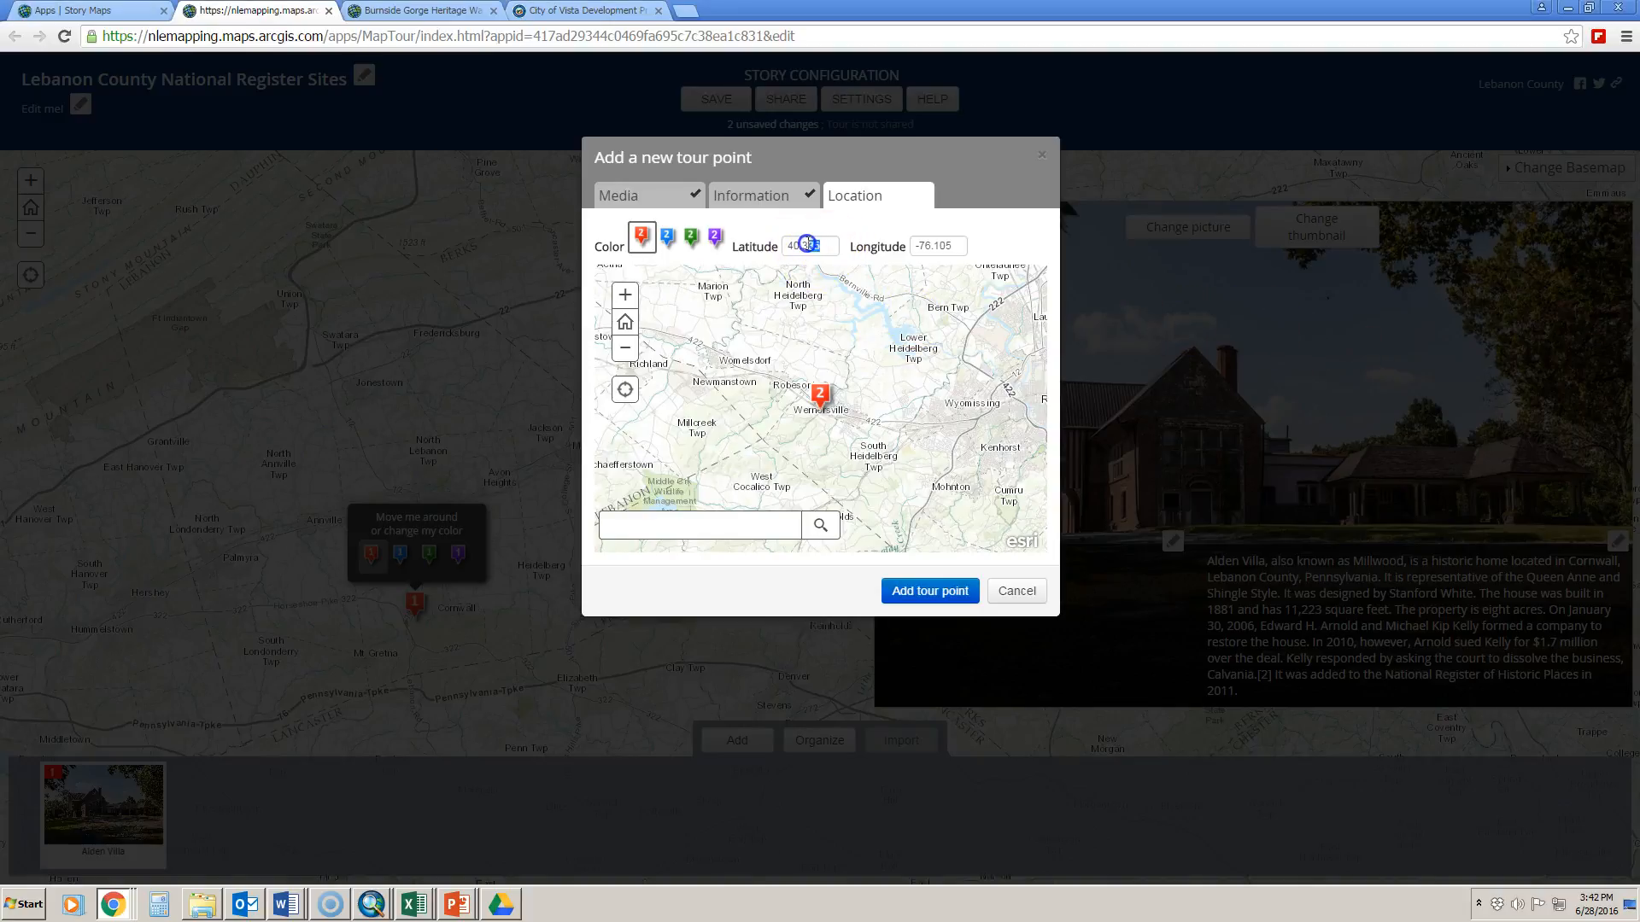
{"action": "type", "text": "328"}
{"action": "left_click", "coordinate": [960, 246]}
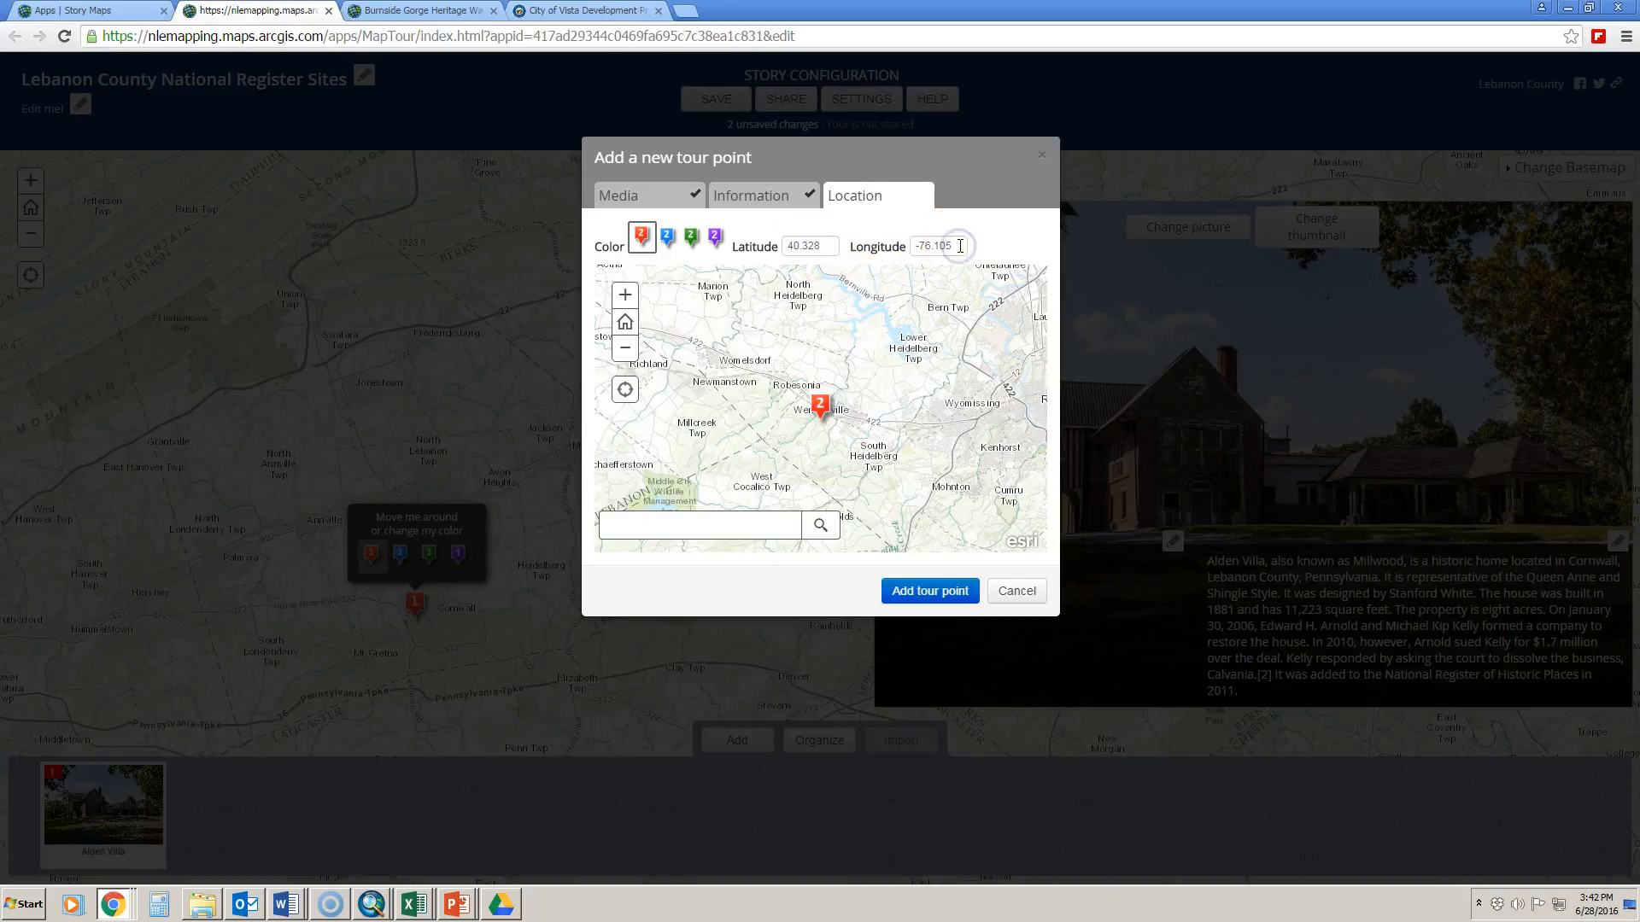
{"action": "left_click", "coordinate": [956, 244]}
{"action": "left_click_drag", "start_coordinate": [957, 244], "coordinate": [936, 237]}
{"action": "type", "text": "54"}
{"action": "type", "text": "6"}
{"action": "left_click", "coordinate": [834, 245]}
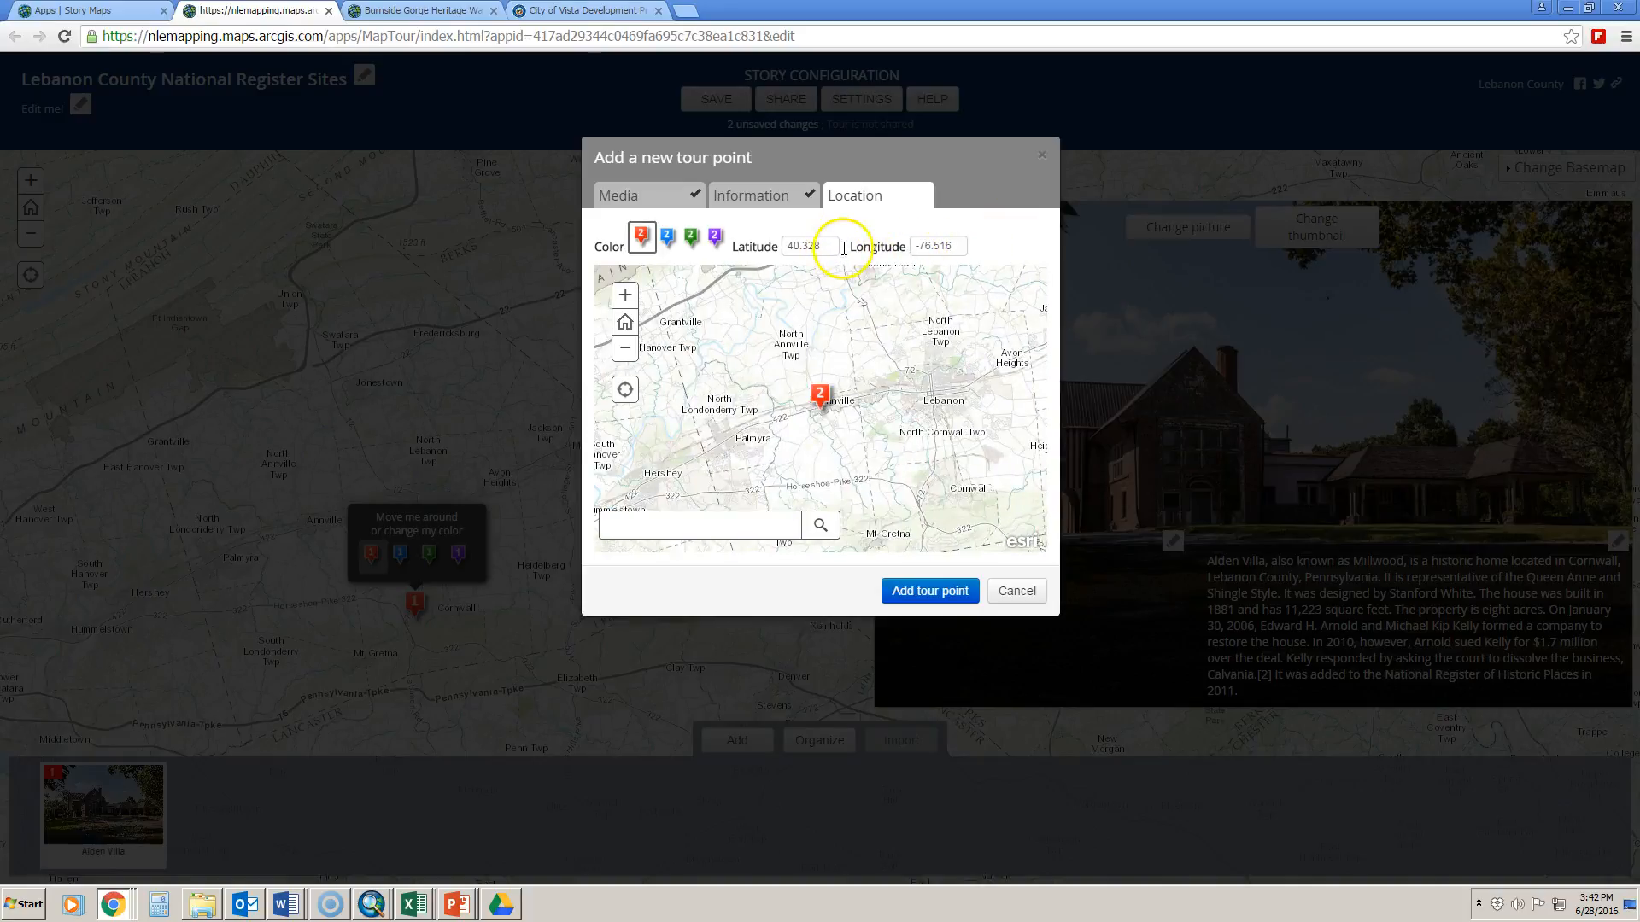
{"action": "left_click", "coordinate": [932, 591]}
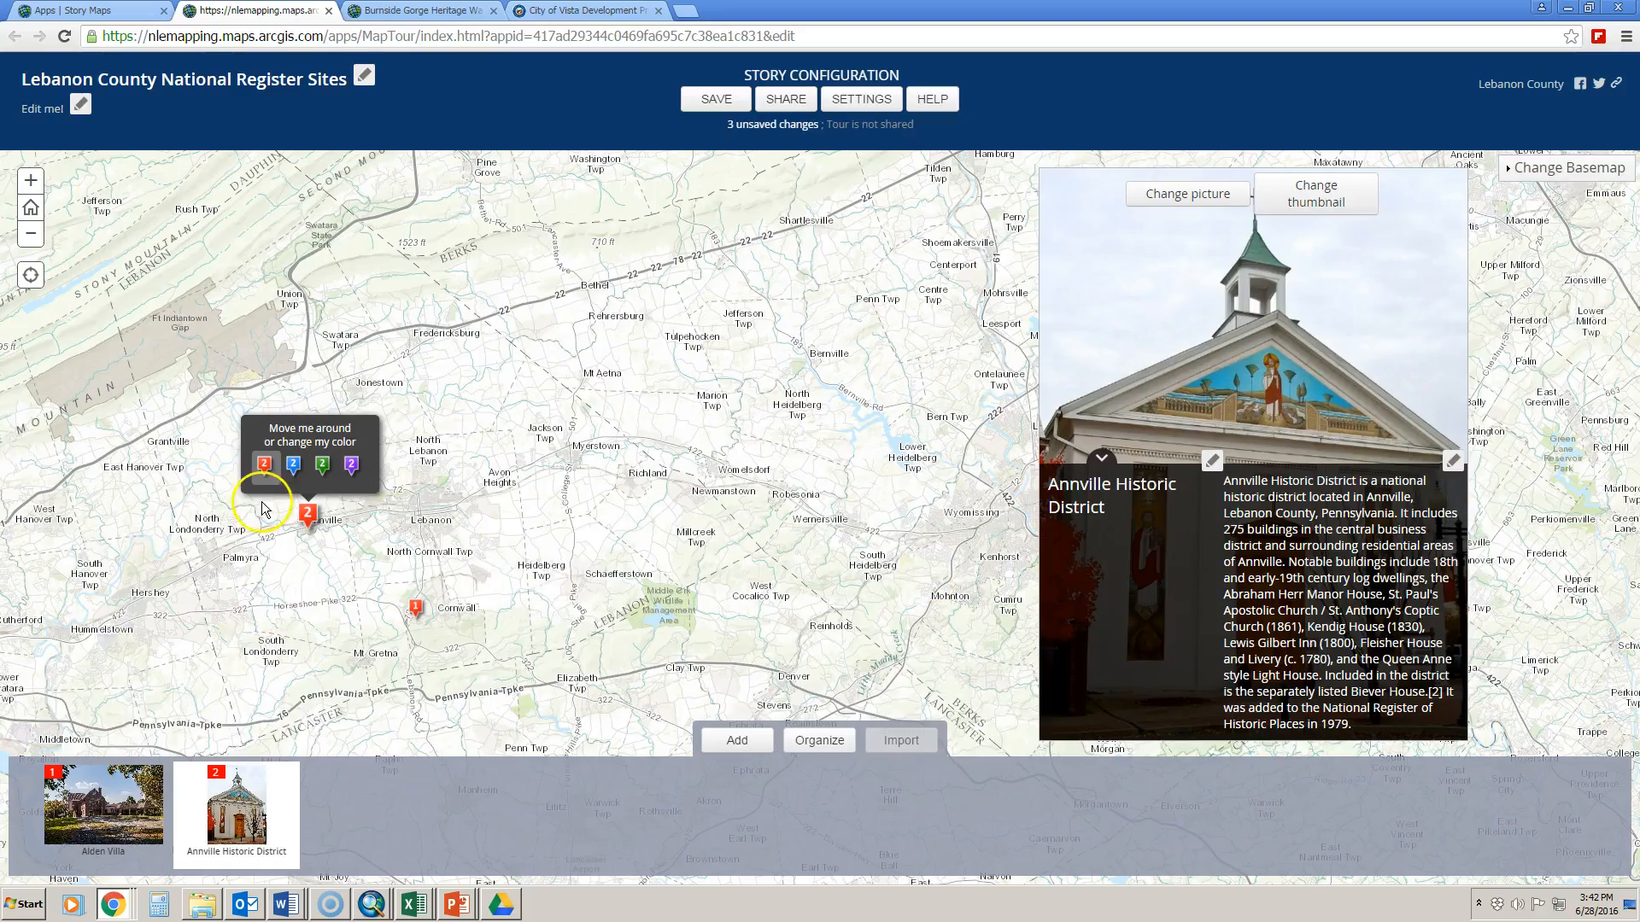
{"action": "left_click", "coordinate": [369, 592]}
Step: Start another tour point and load the 1024px-Biever_Annville_LebCo_PA picture as its media
{"action": "left_click", "coordinate": [723, 741]}
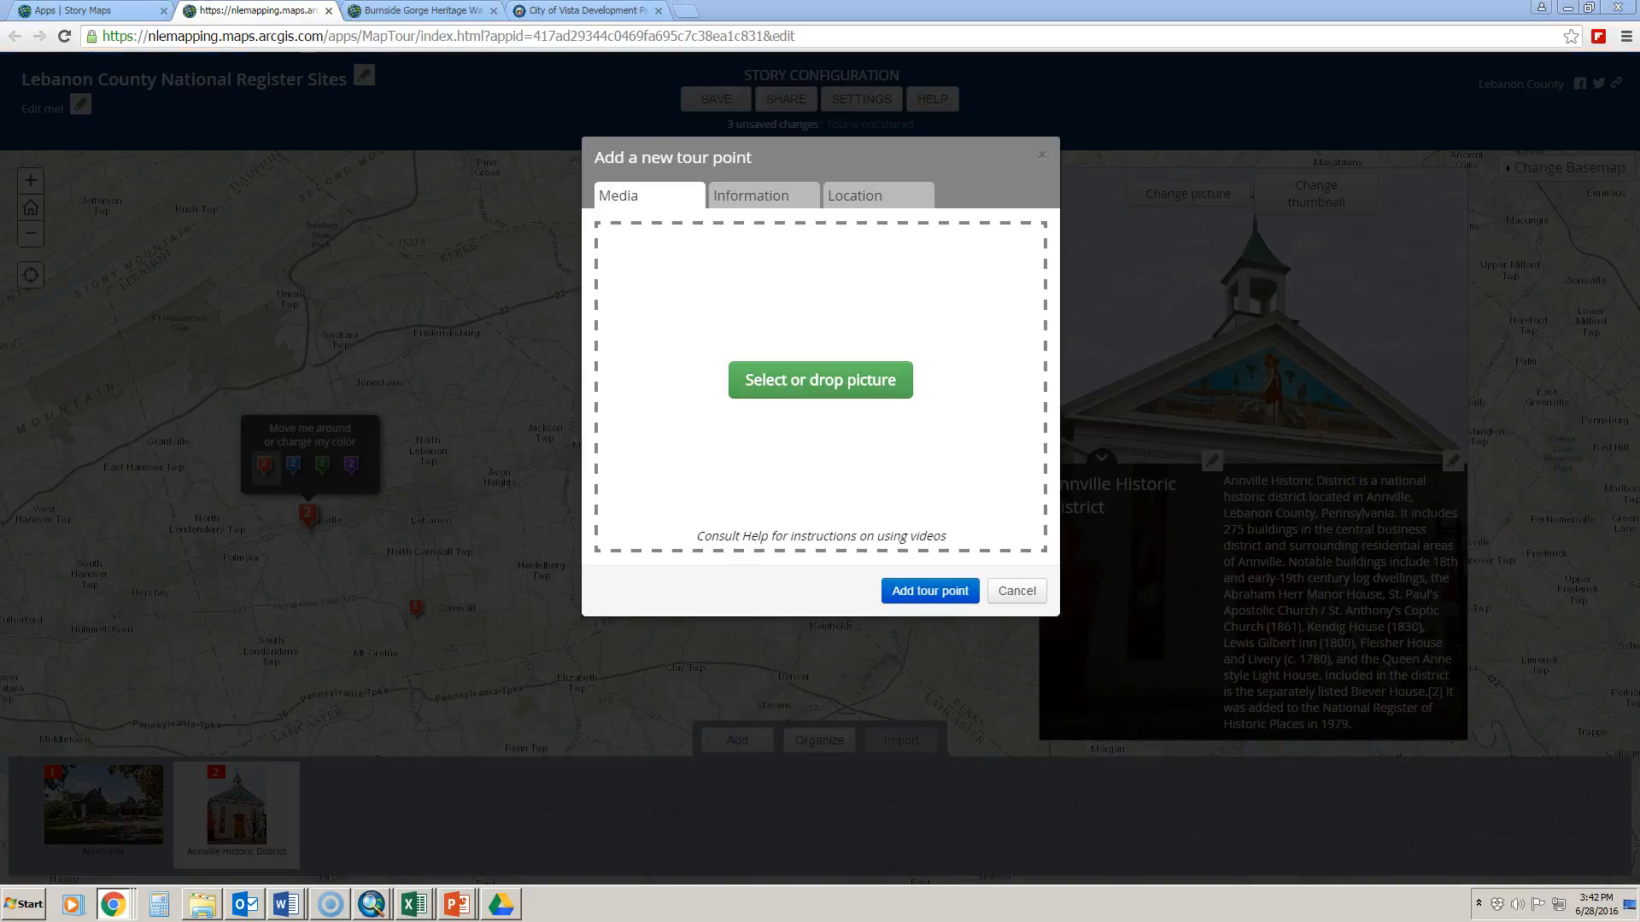
{"action": "left_click", "coordinate": [799, 390]}
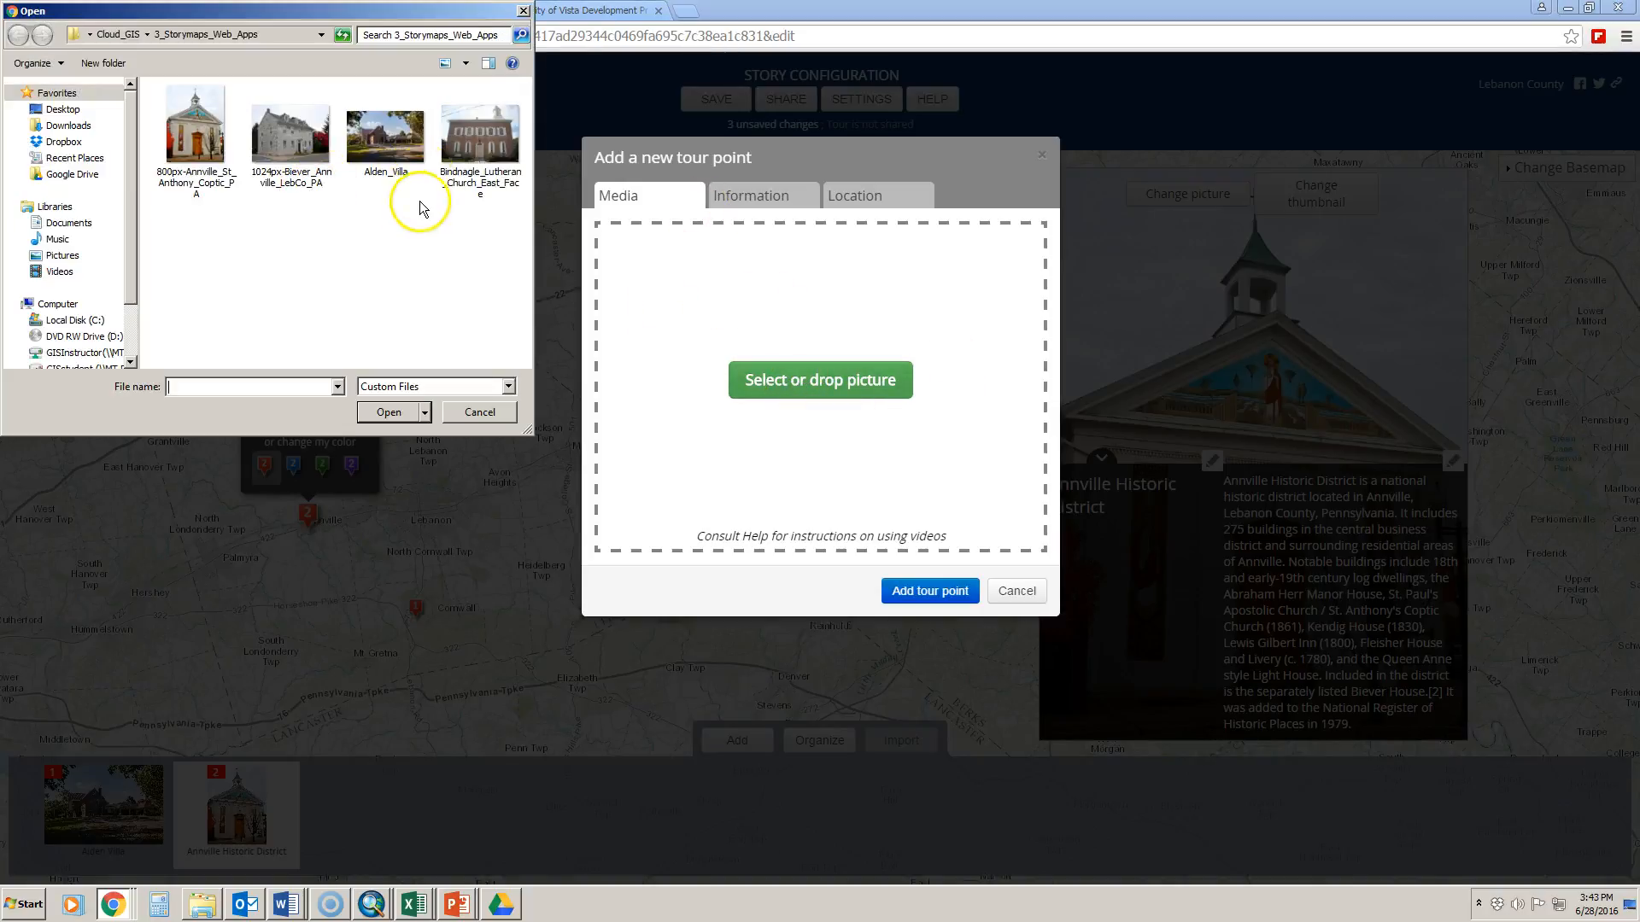
{"action": "left_click", "coordinate": [289, 141]}
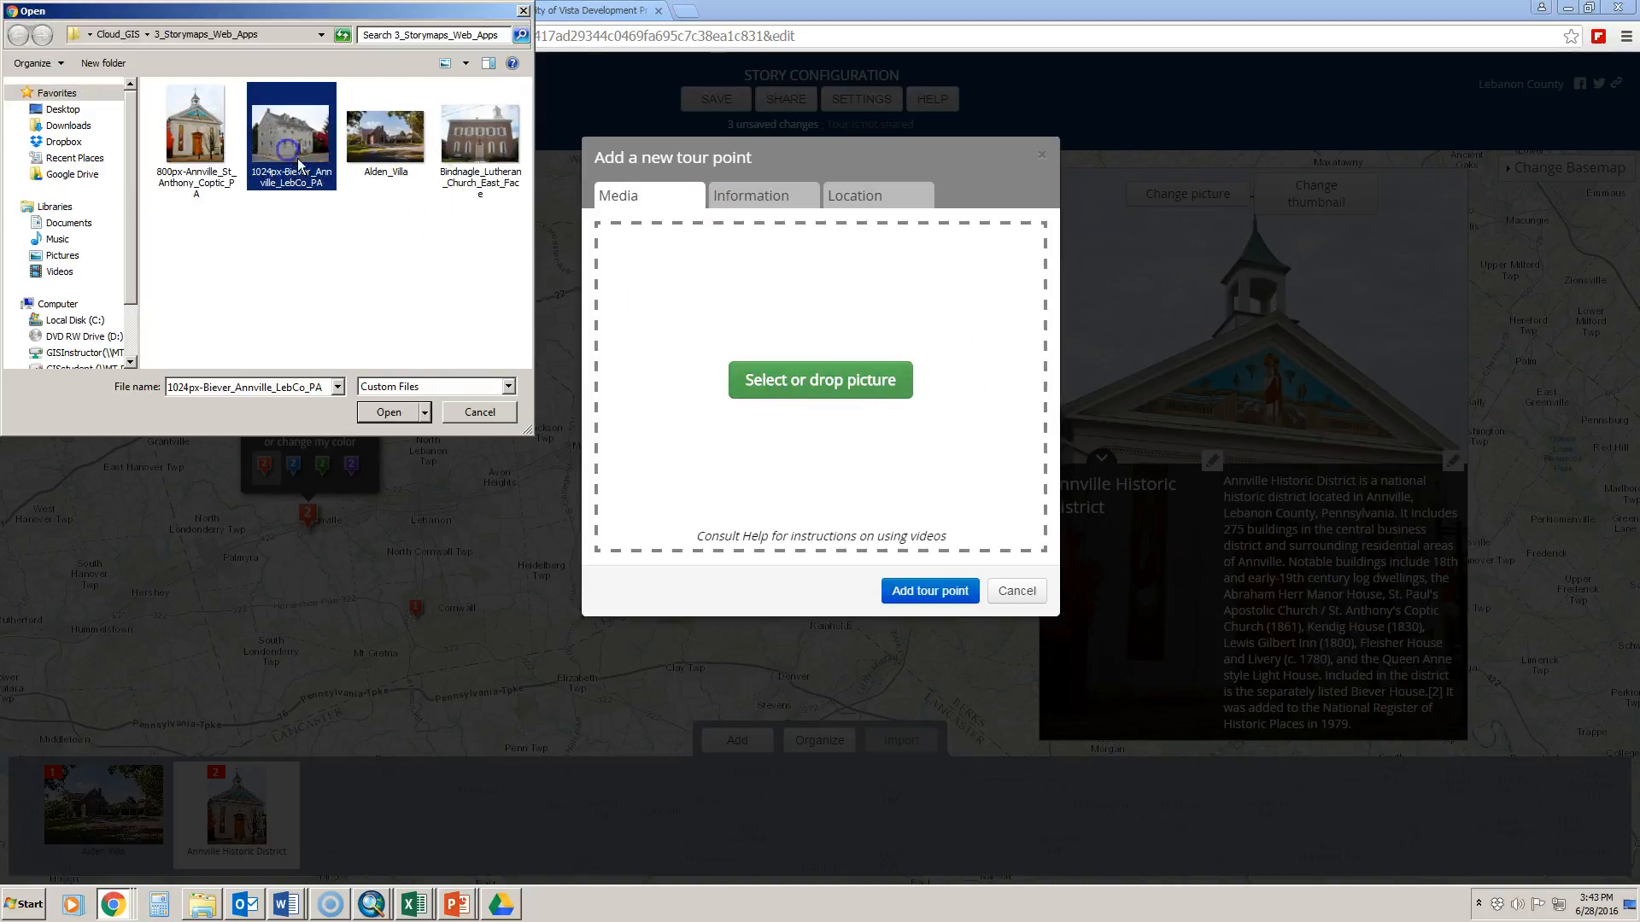
{"action": "left_click", "coordinate": [389, 413]}
Step: Name the new tour point "Biever House" and paste the copied description of the house as its caption
{"action": "left_click", "coordinate": [750, 196]}
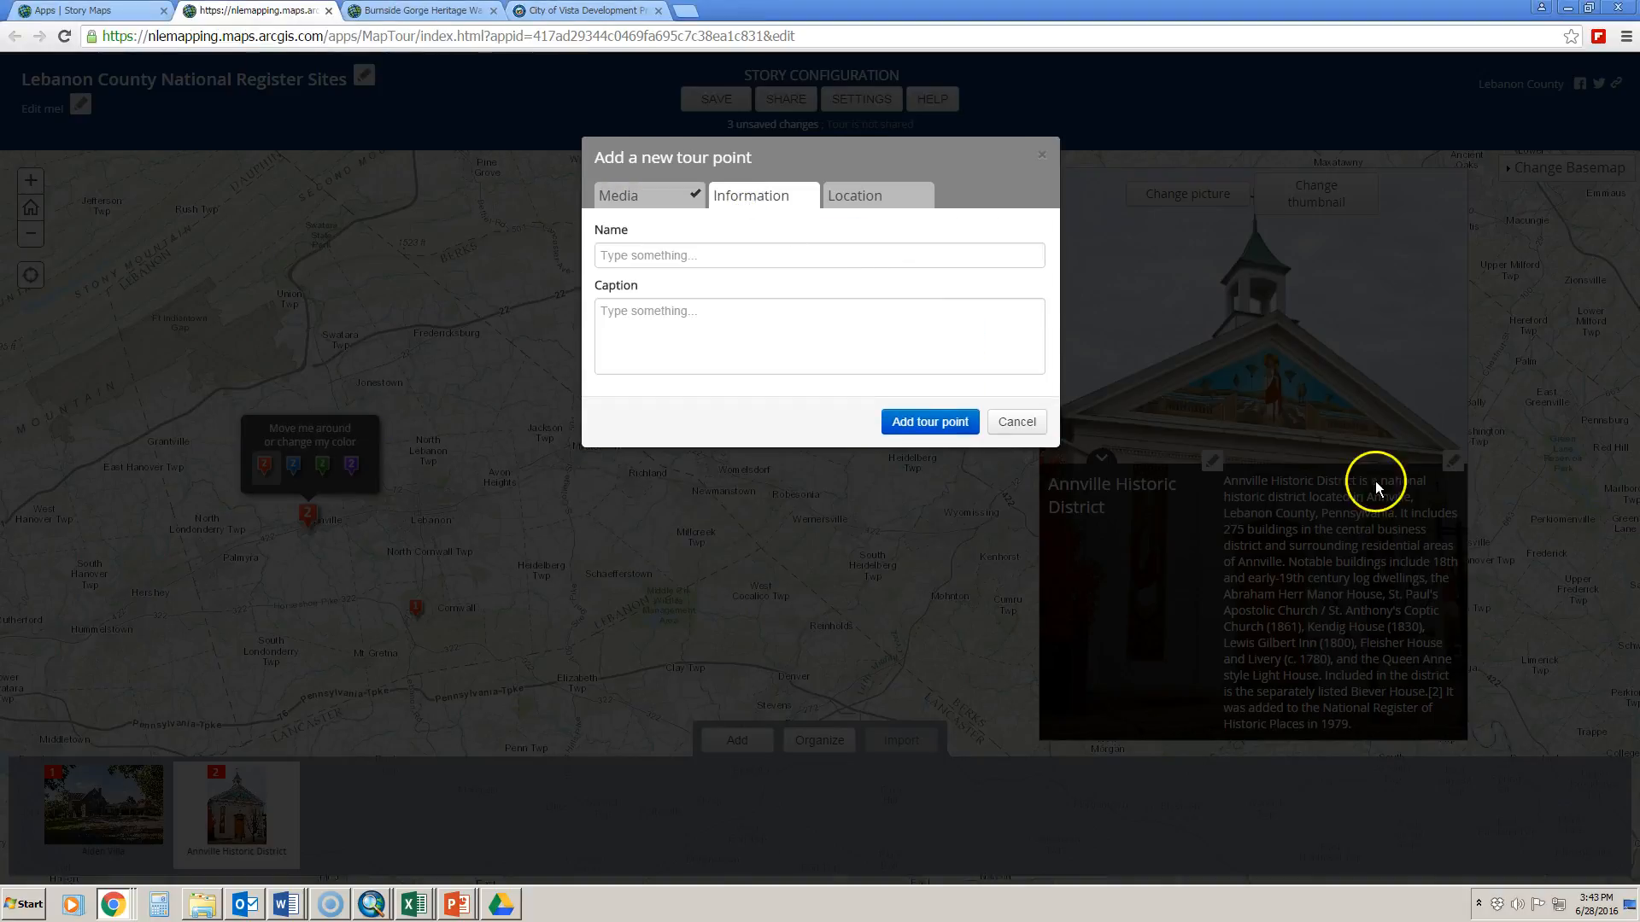
{"action": "left_click", "coordinate": [759, 257]}
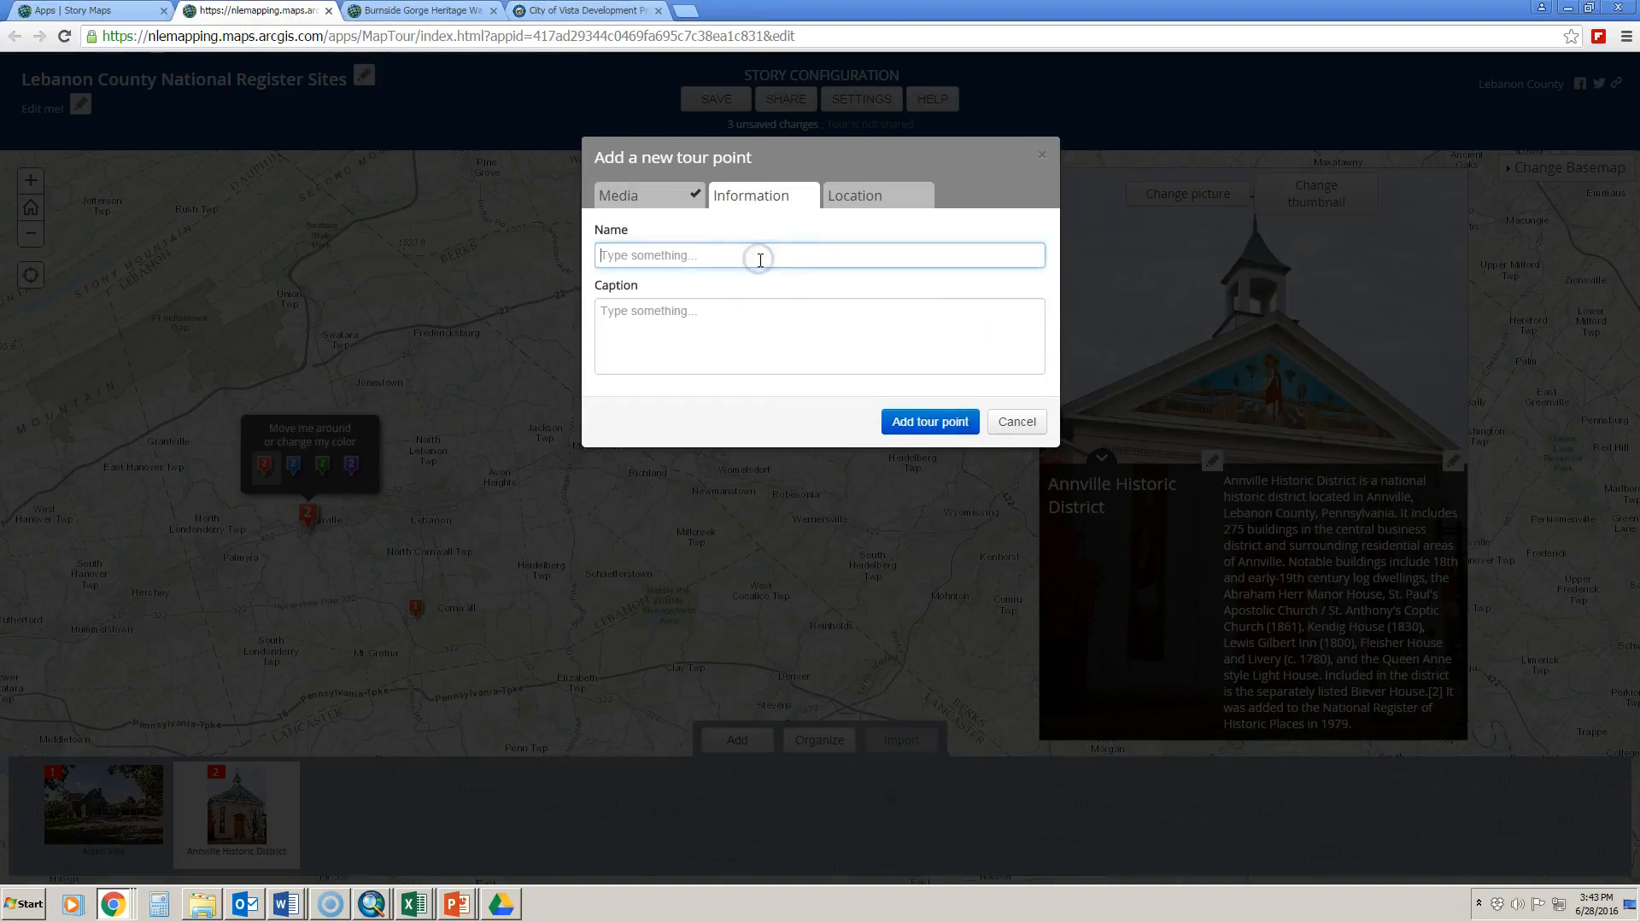
{"action": "type", "text": "Biever House"}
{"action": "key", "text": "alt+Tab"}
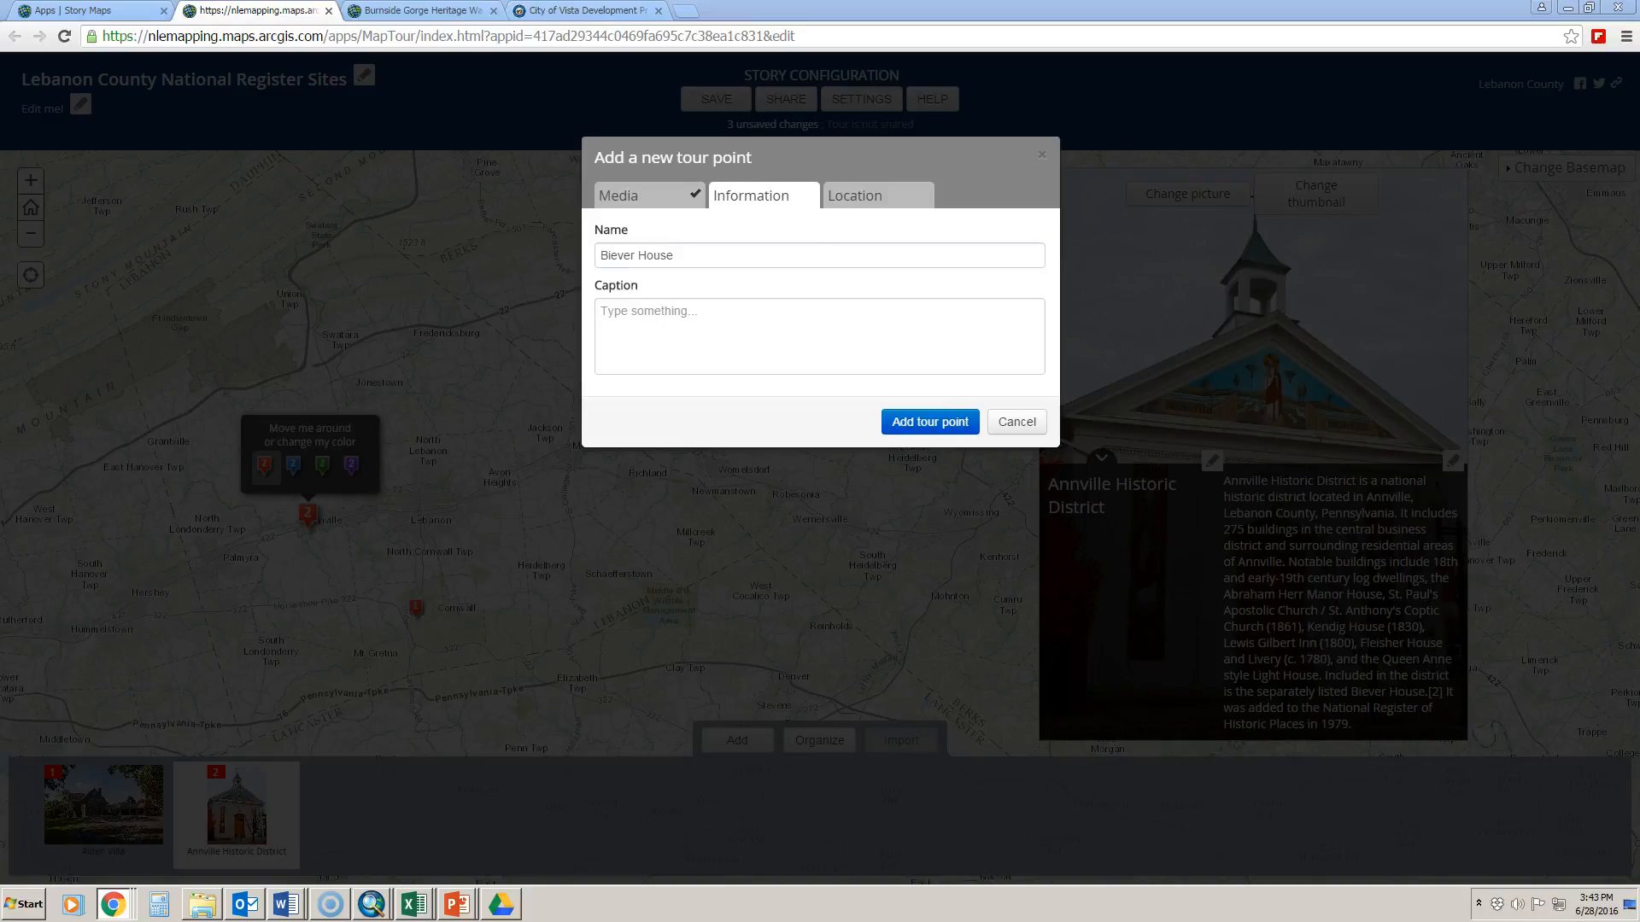
{"action": "left_click", "coordinate": [796, 326]}
{"action": "key", "text": "ctrl+v"}
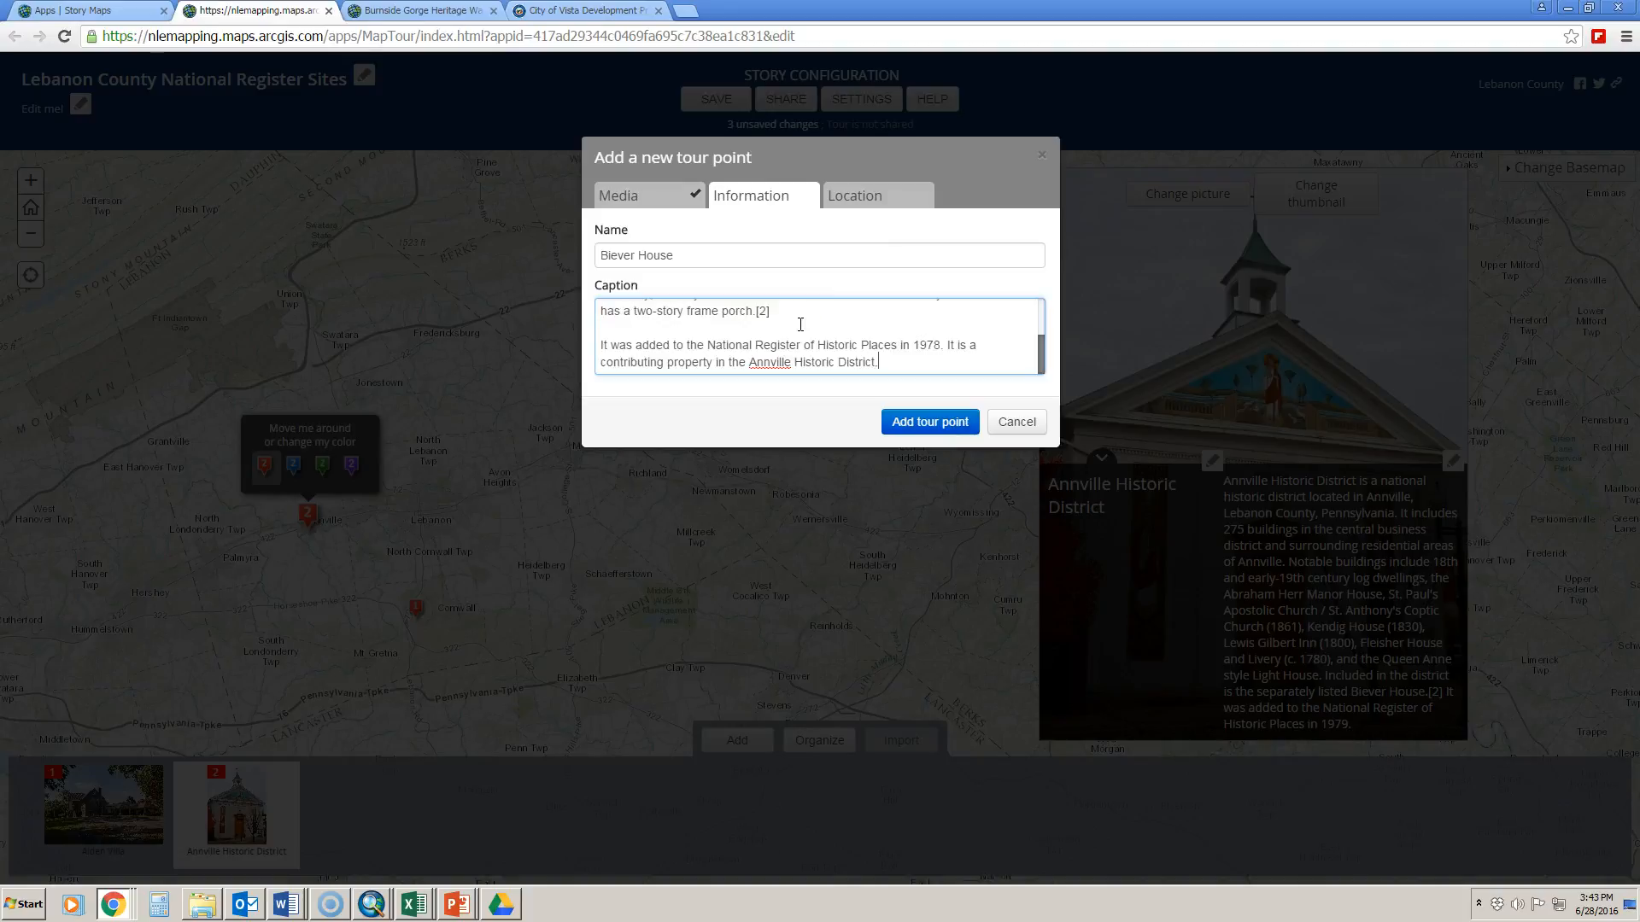
Step: Set the Biever House point's location to latitude 40.328 and longitude -76.516, and add it to the tour
{"action": "left_click", "coordinate": [896, 193]}
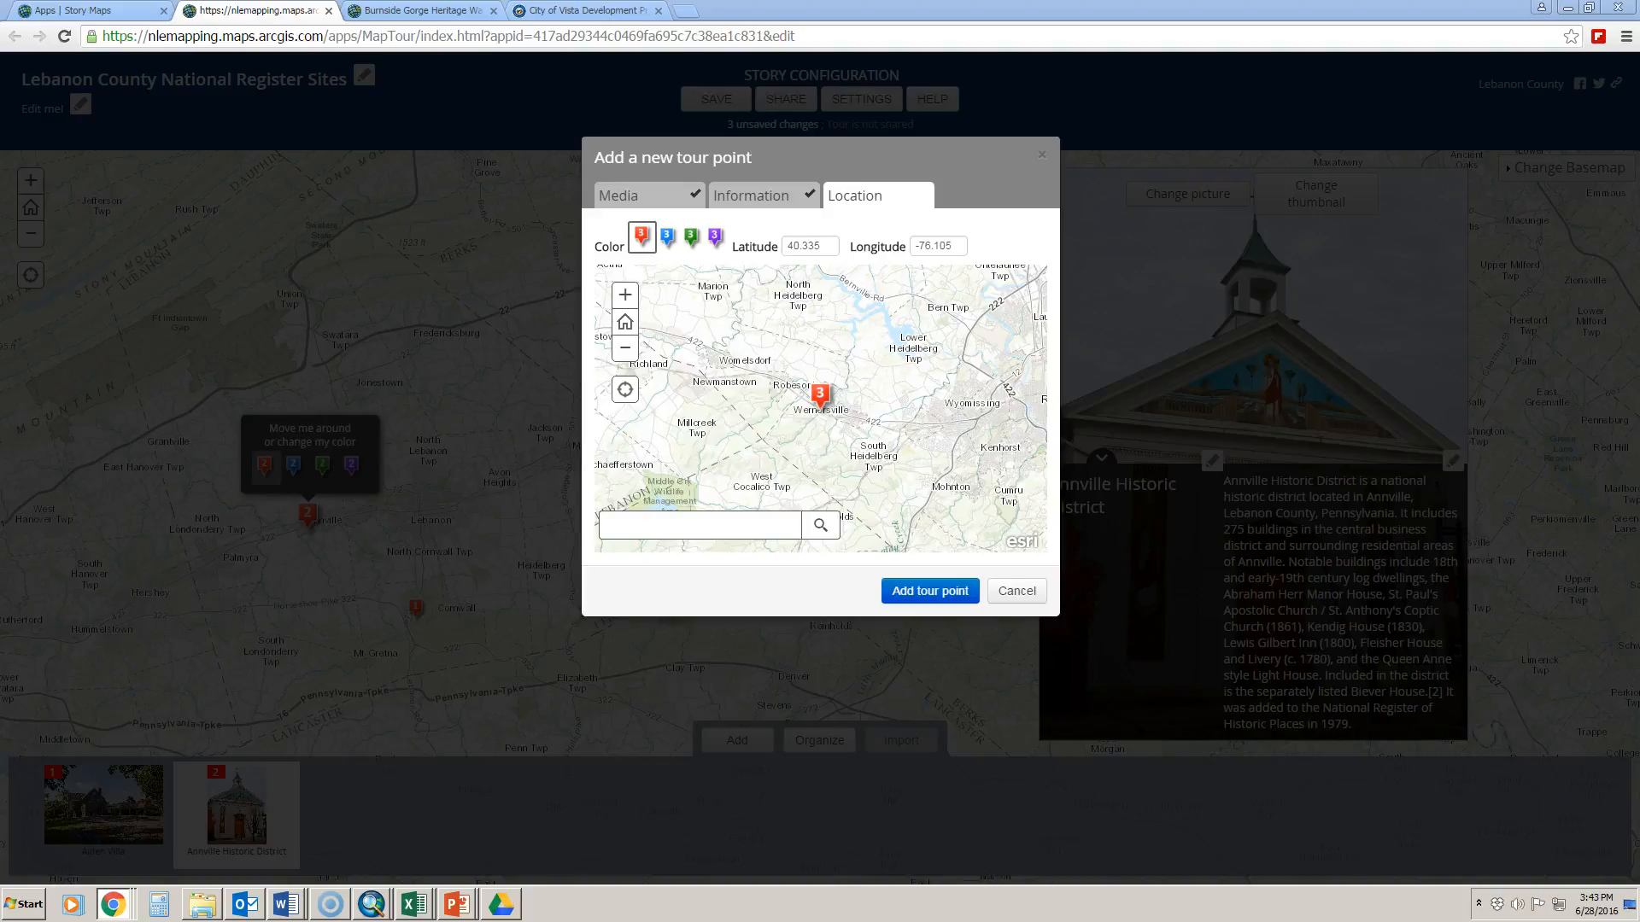
{"action": "left_click", "coordinate": [698, 524]}
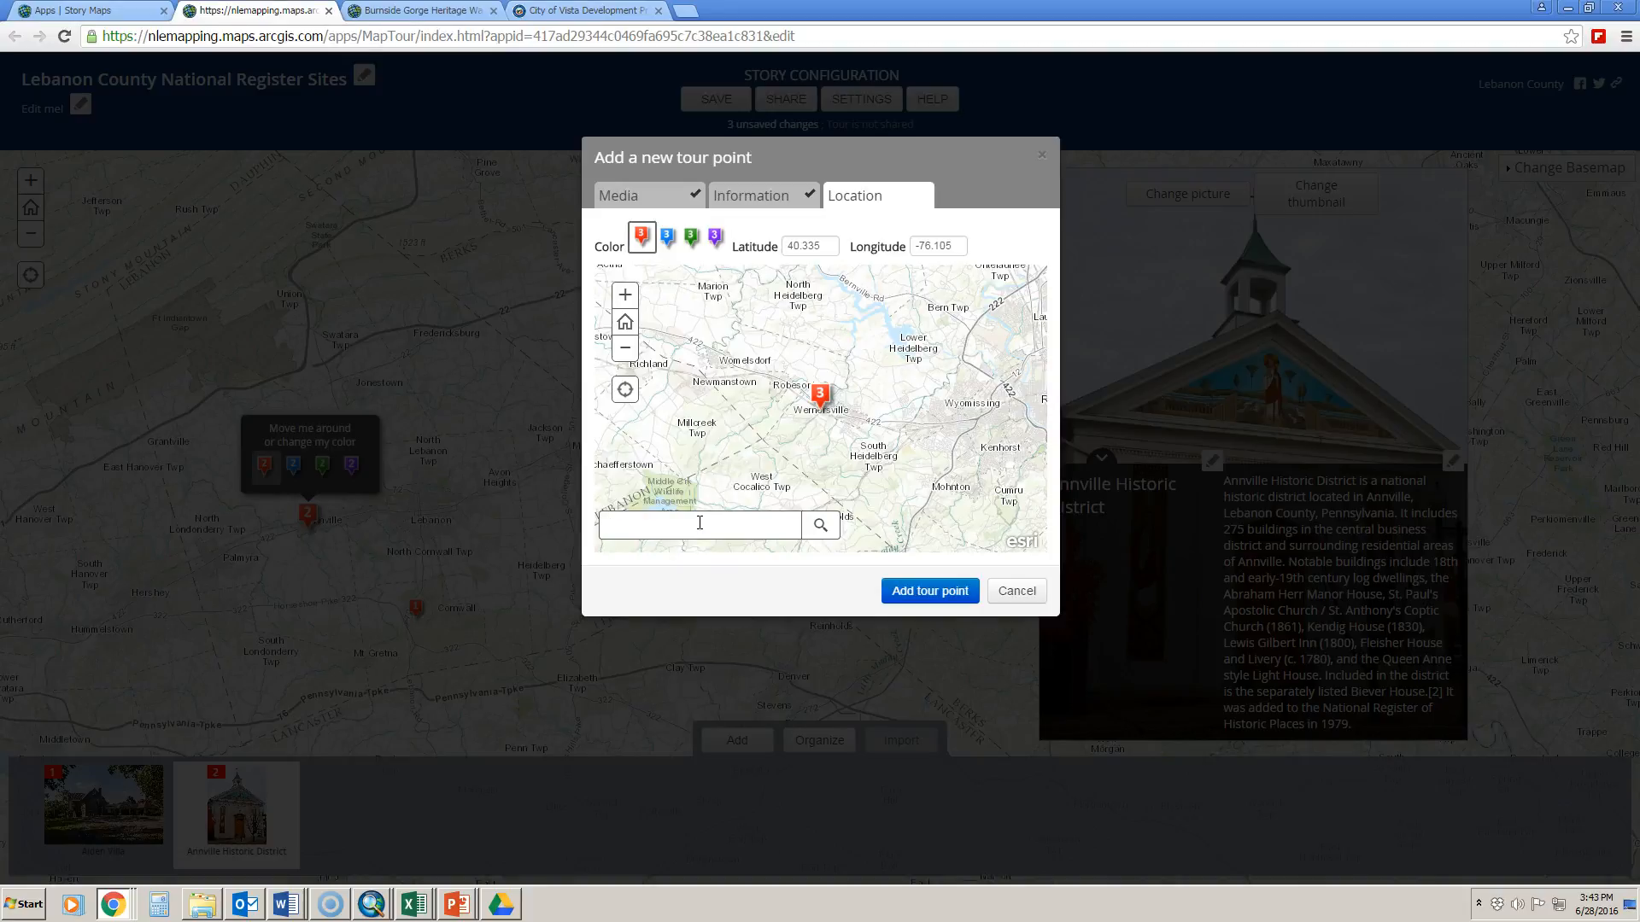
{"action": "left_click", "coordinate": [818, 246]}
{"action": "left_click_drag", "start_coordinate": [819, 246], "coordinate": [808, 246]}
{"action": "left_click", "coordinate": [955, 247]}
{"action": "left_click_drag", "start_coordinate": [955, 247], "coordinate": [935, 246]}
{"action": "type", "text": "516"}
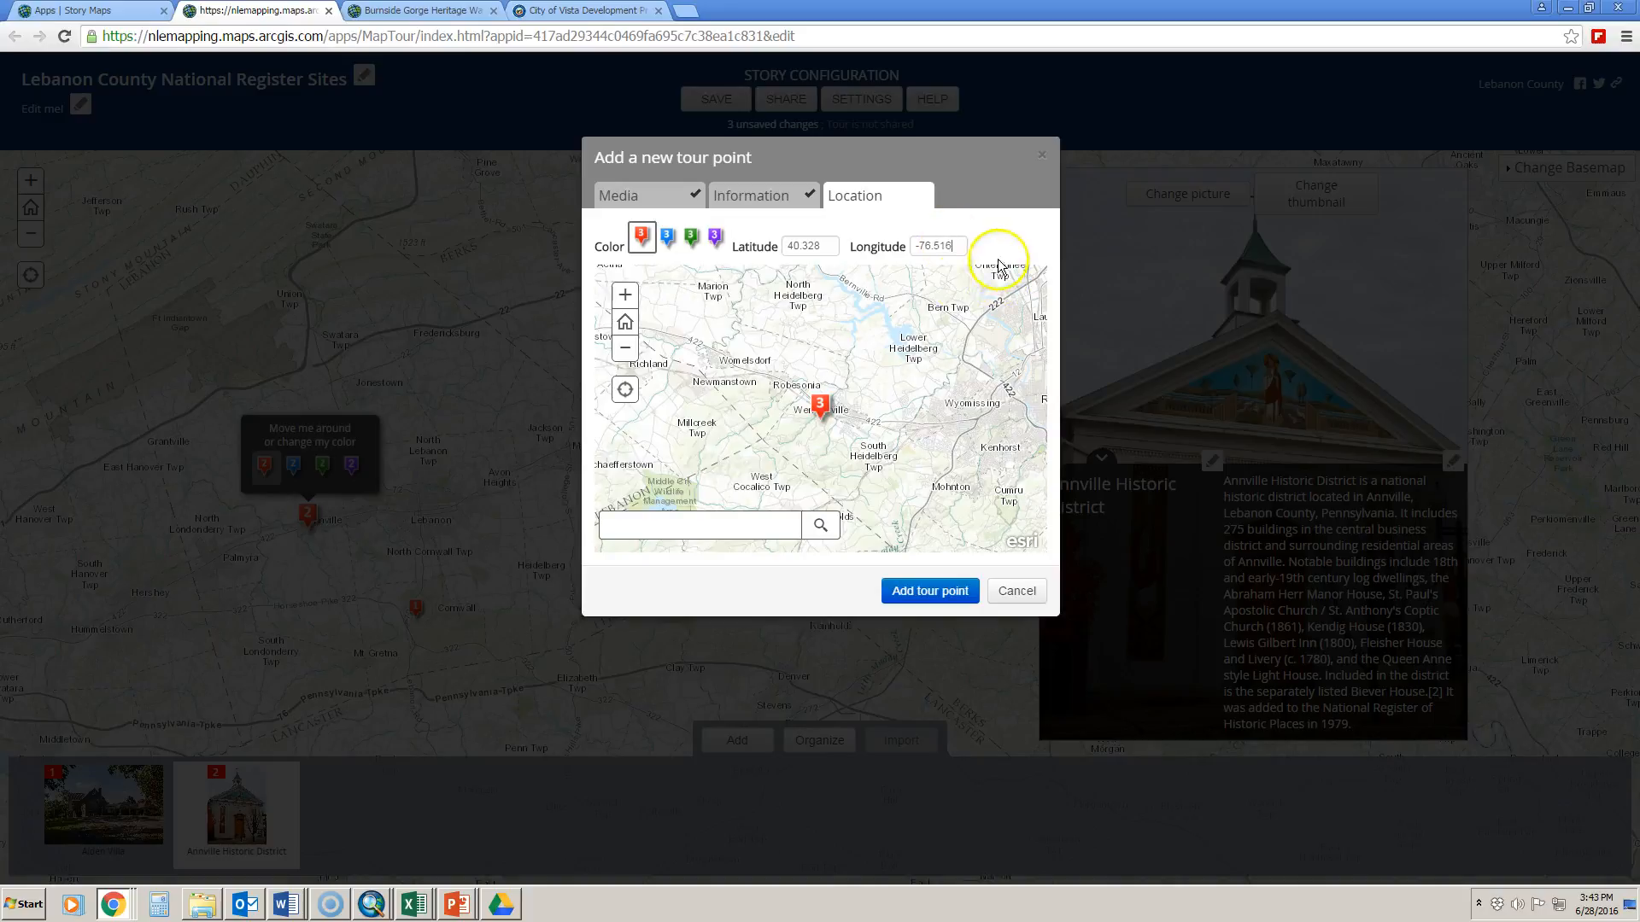
{"action": "left_click", "coordinate": [833, 247]}
{"action": "left_click", "coordinate": [911, 593]}
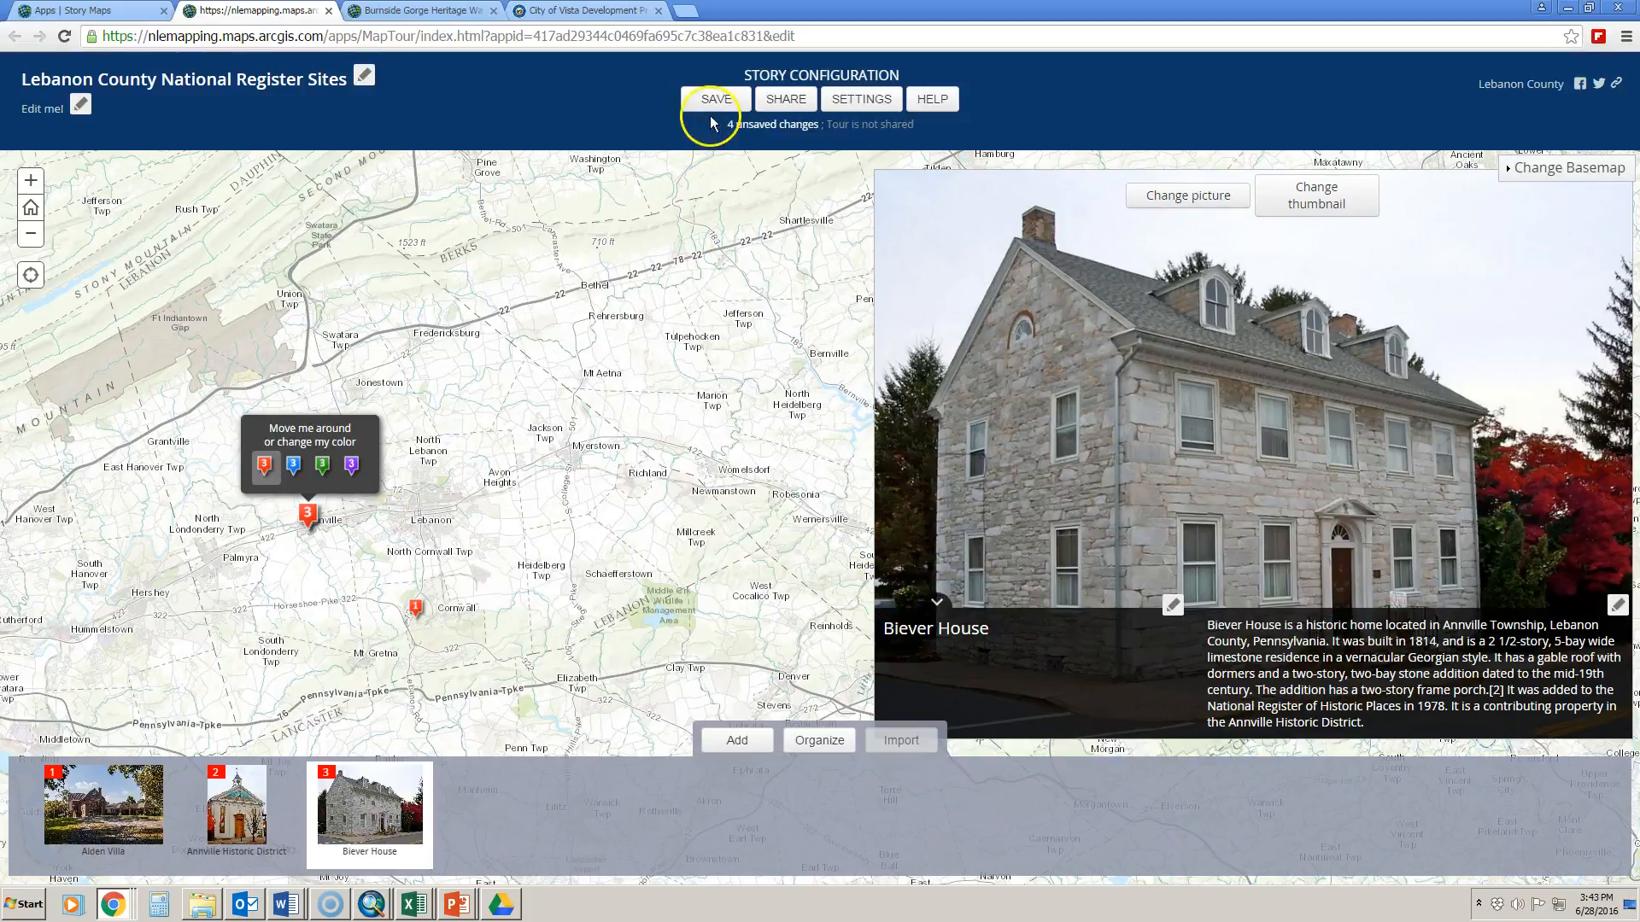
Step: Save the map tour with its newly added points
{"action": "left_click", "coordinate": [713, 99]}
{"action": "left_click", "coordinate": [702, 570]}
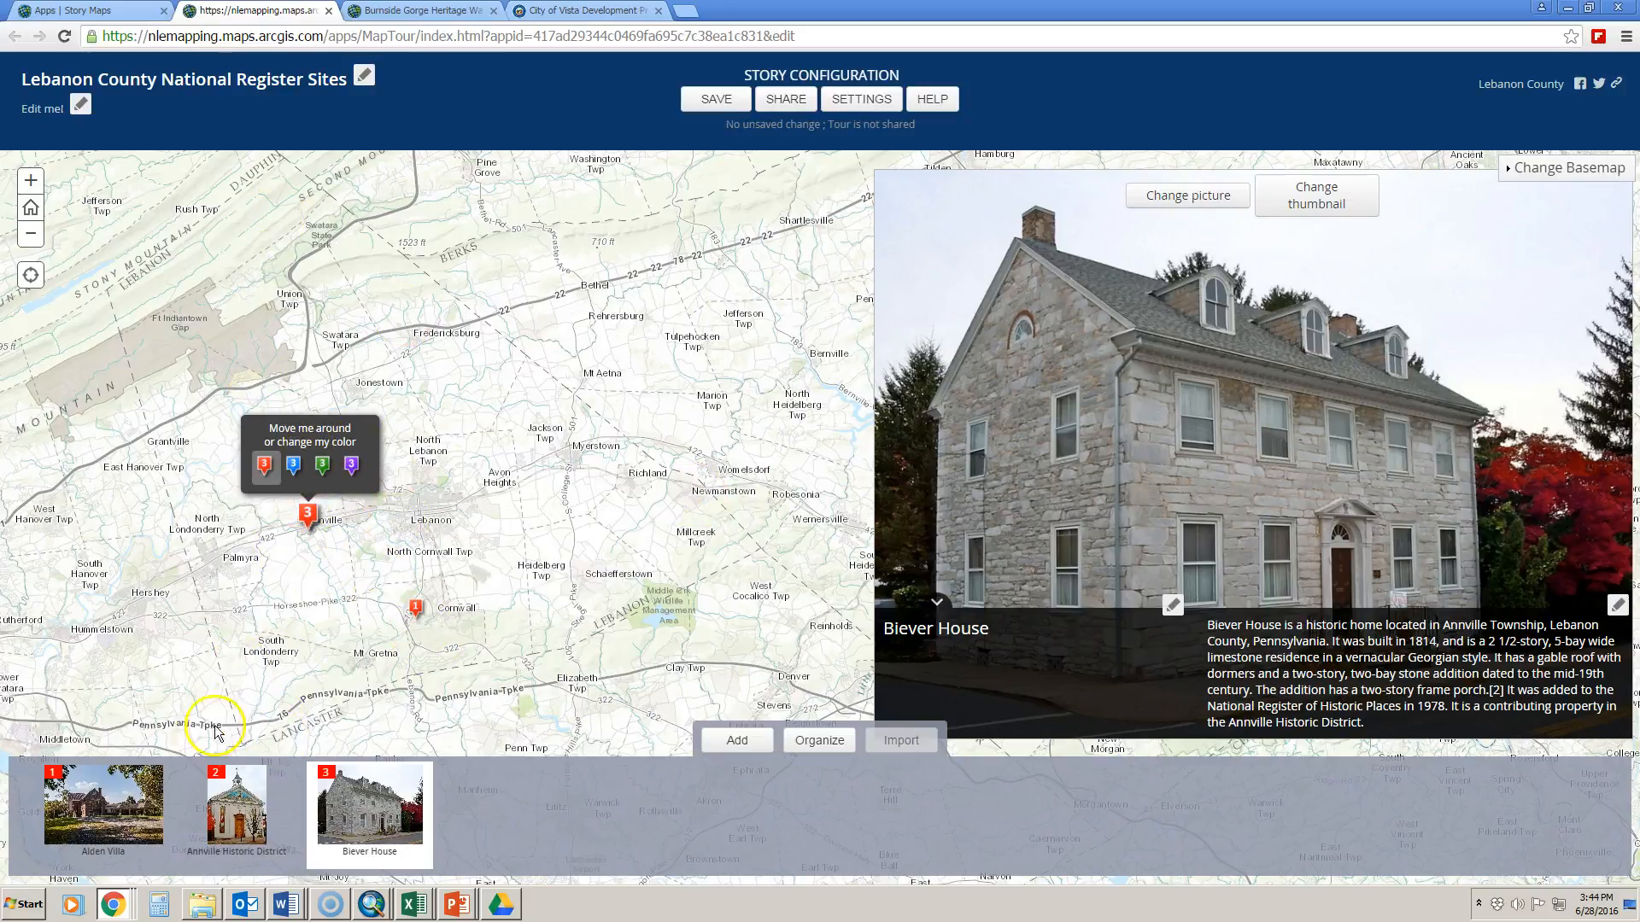
Step: Browse the saved tour points and examine the Annville Historic District marker's location on the map
{"action": "left_click", "coordinate": [166, 850]}
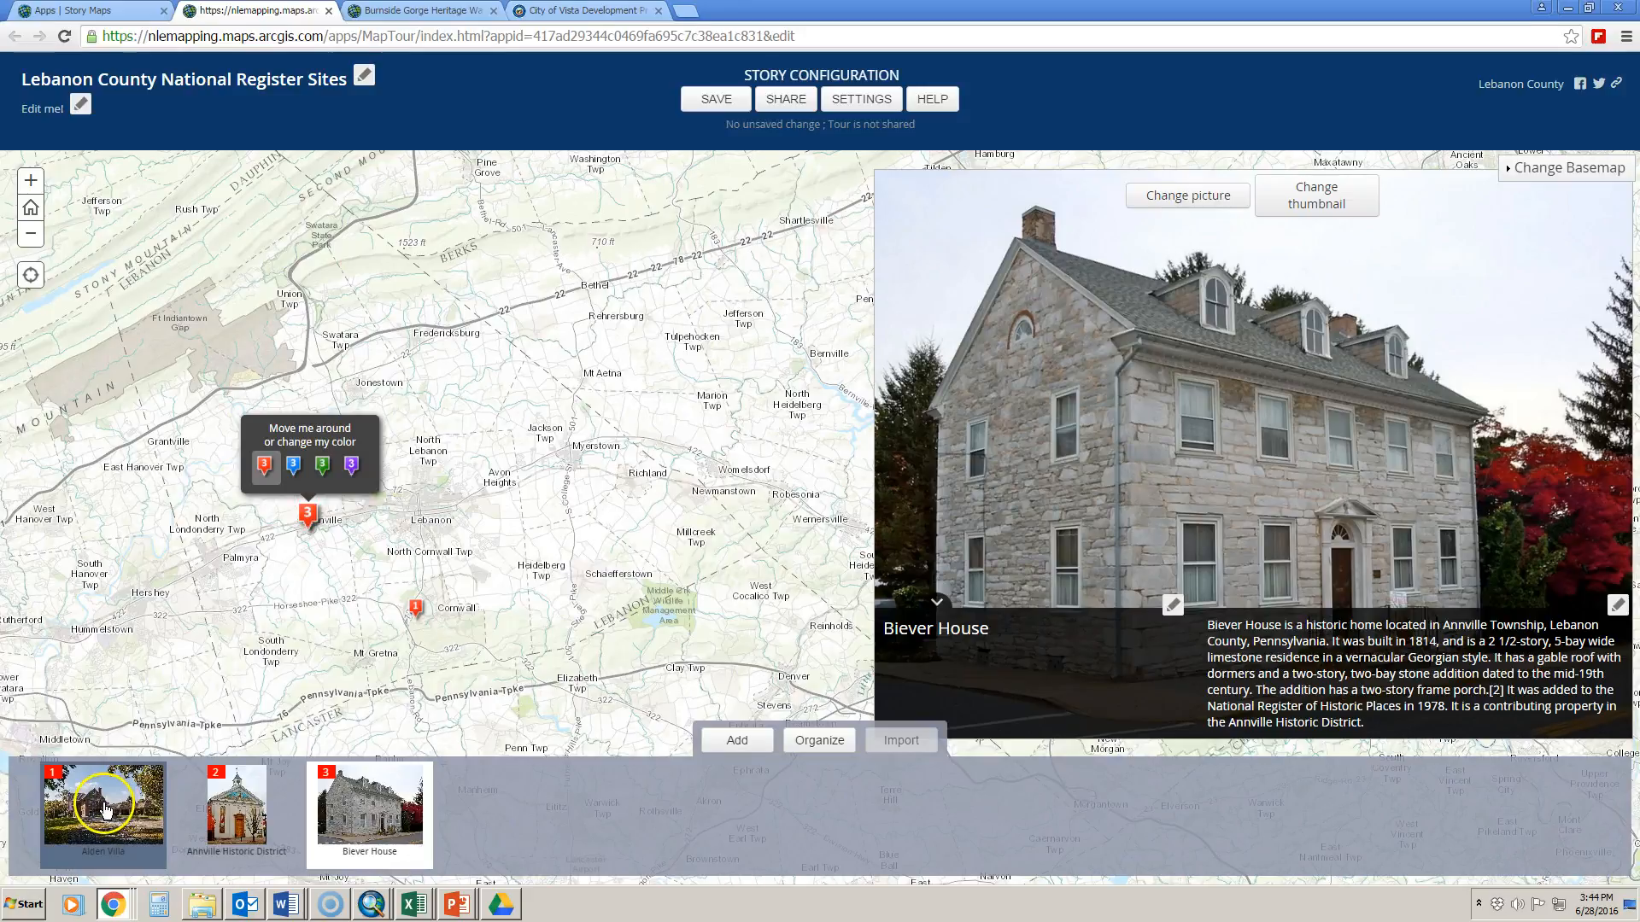
{"action": "left_click", "coordinate": [224, 825]}
{"action": "left_click", "coordinate": [360, 827]}
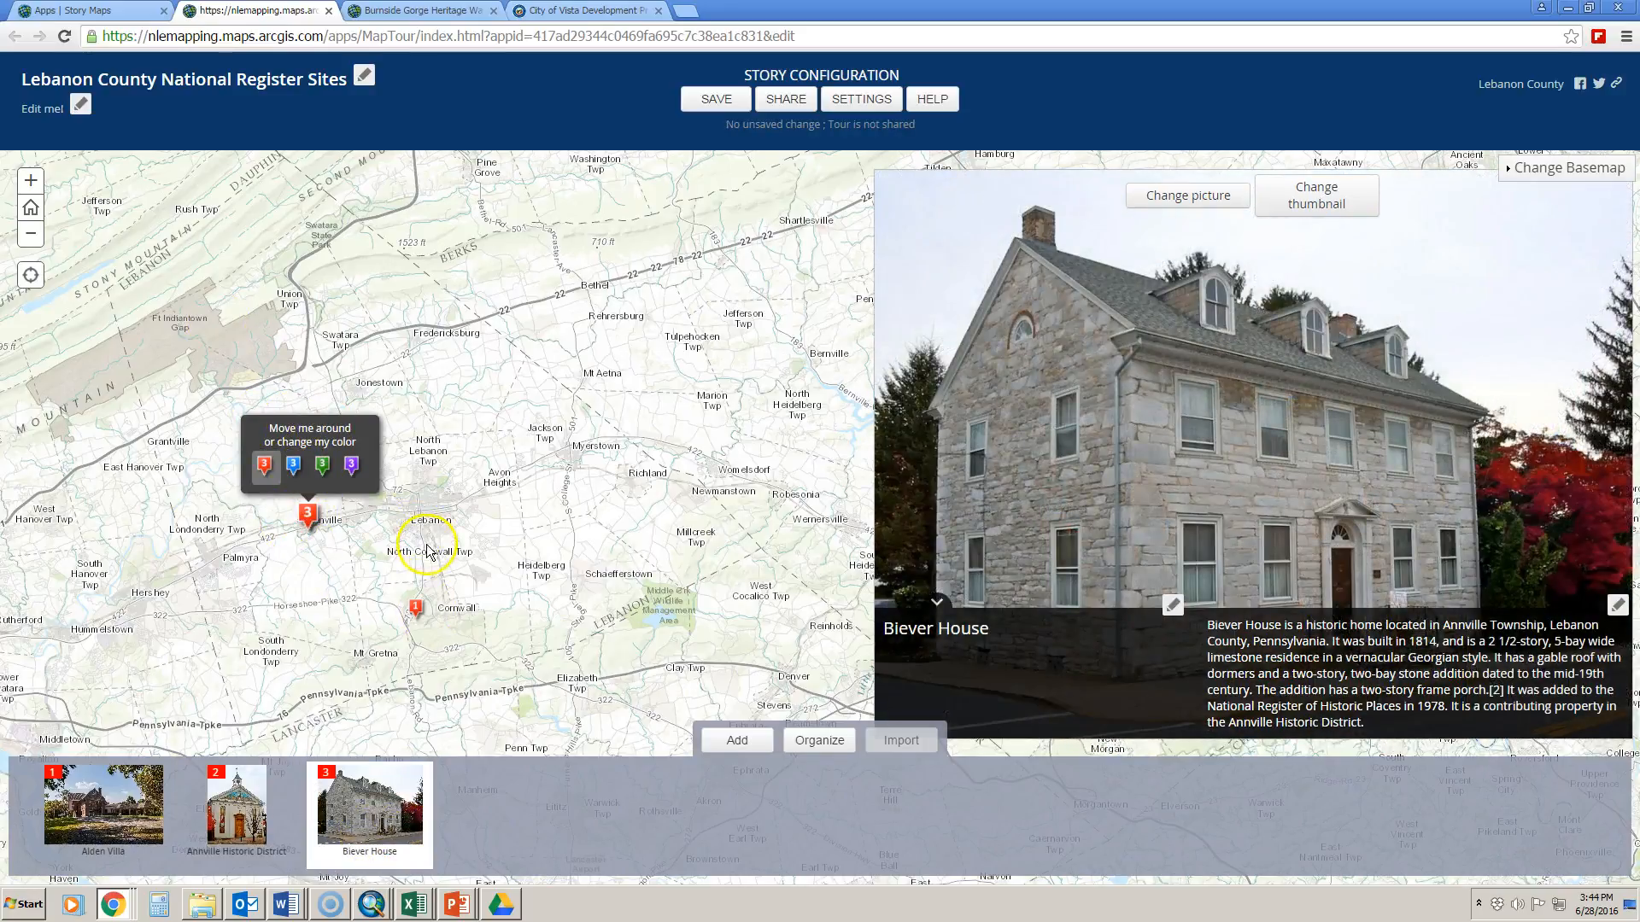
{"action": "left_click", "coordinate": [263, 799]}
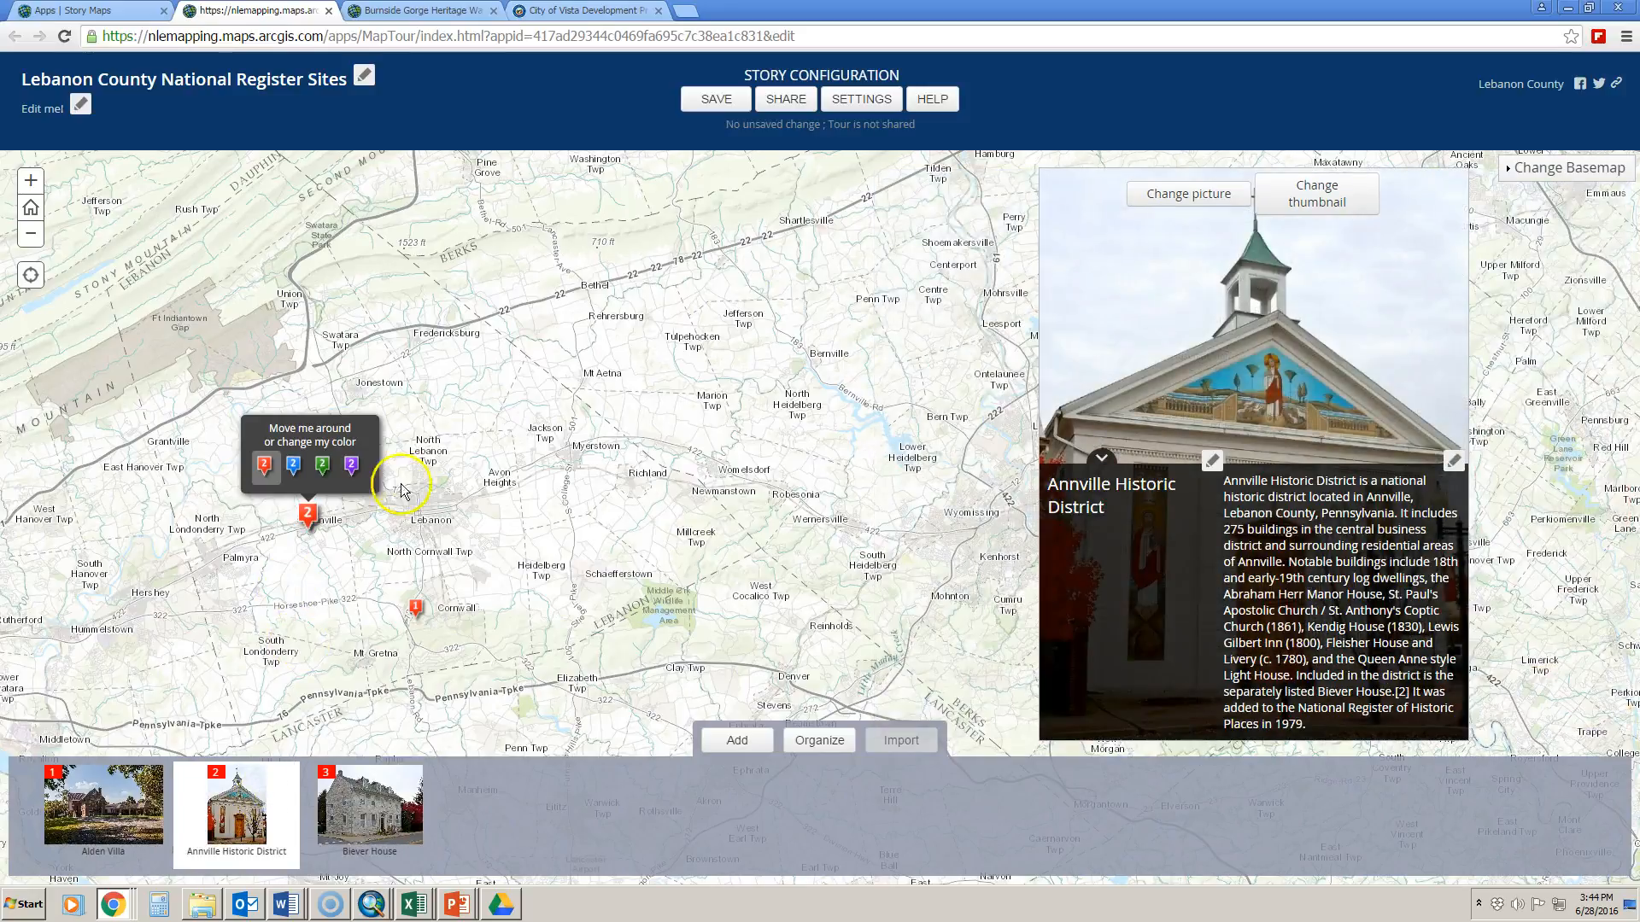
{"action": "double_click", "coordinate": [314, 536]}
{"action": "scroll", "coordinate": [312, 534], "scroll_direction": "up", "scroll_amount": 2}
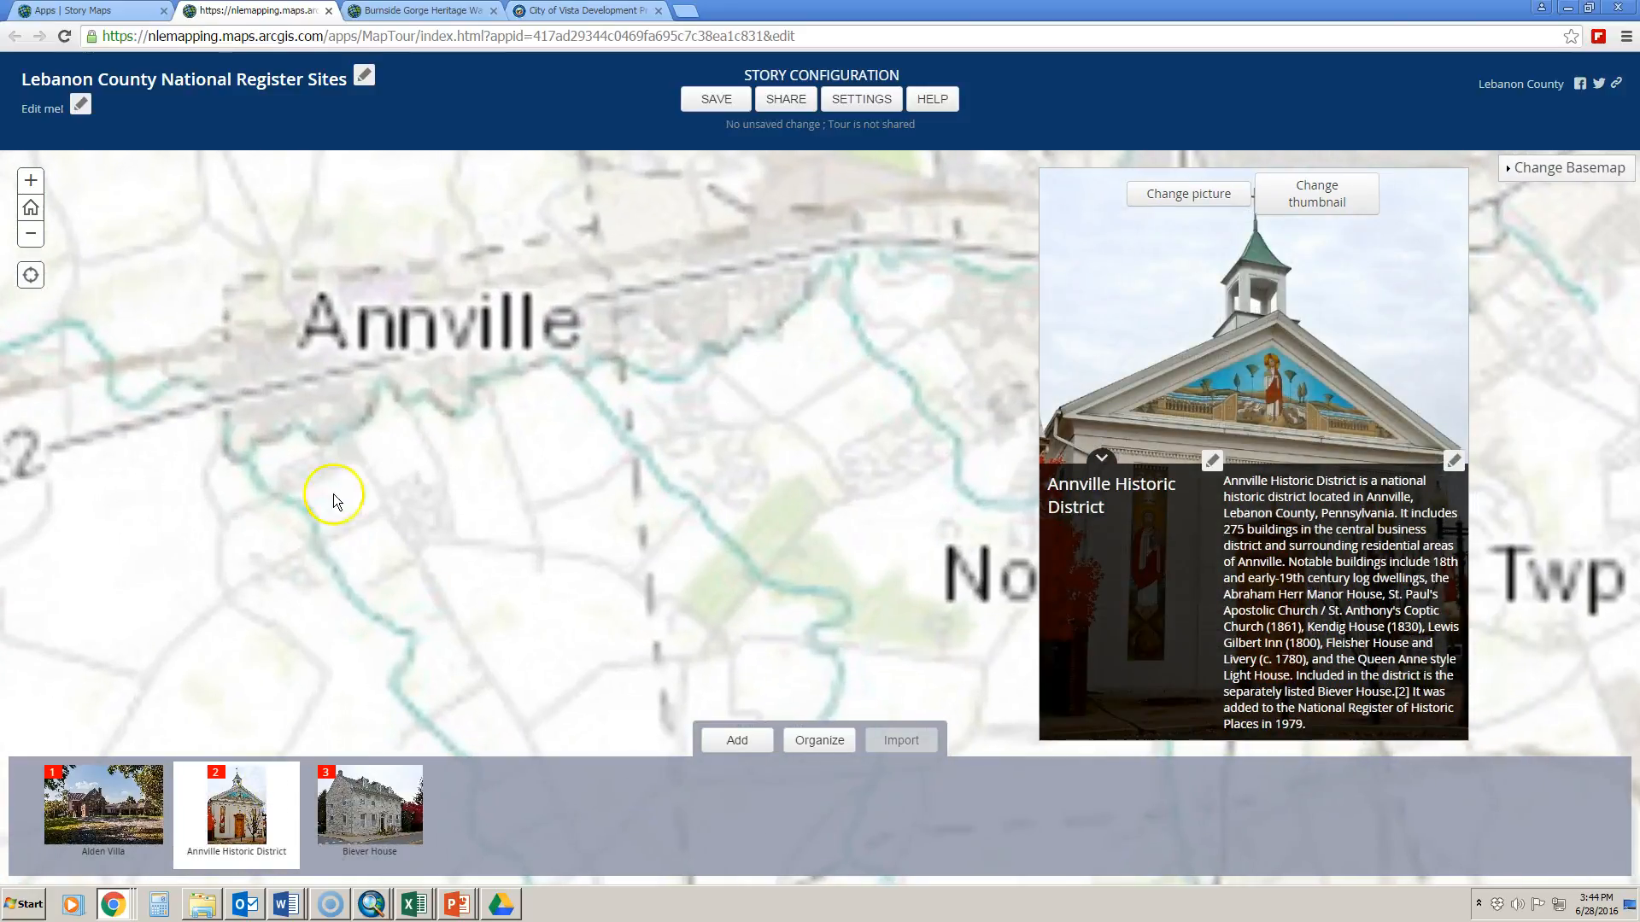
{"action": "scroll", "coordinate": [350, 469], "scroll_direction": "down", "scroll_amount": 5}
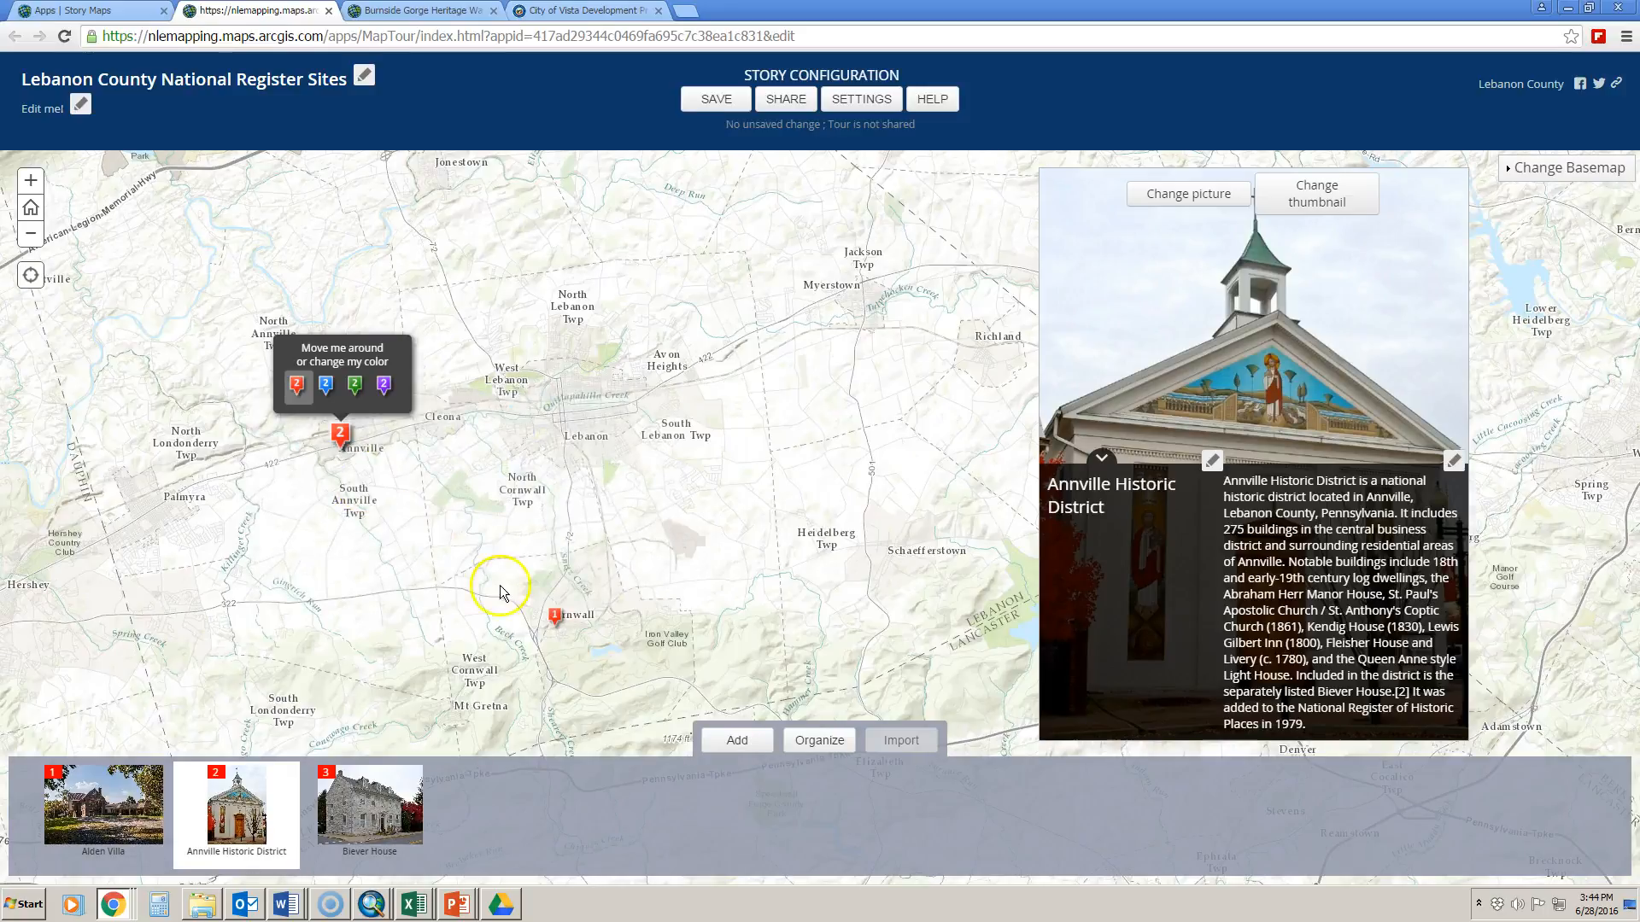
Step: Browse the available basemaps and switch the tour map to the National Geographic basemap
{"action": "left_click", "coordinate": [1524, 170]}
{"action": "left_click", "coordinate": [1529, 173]}
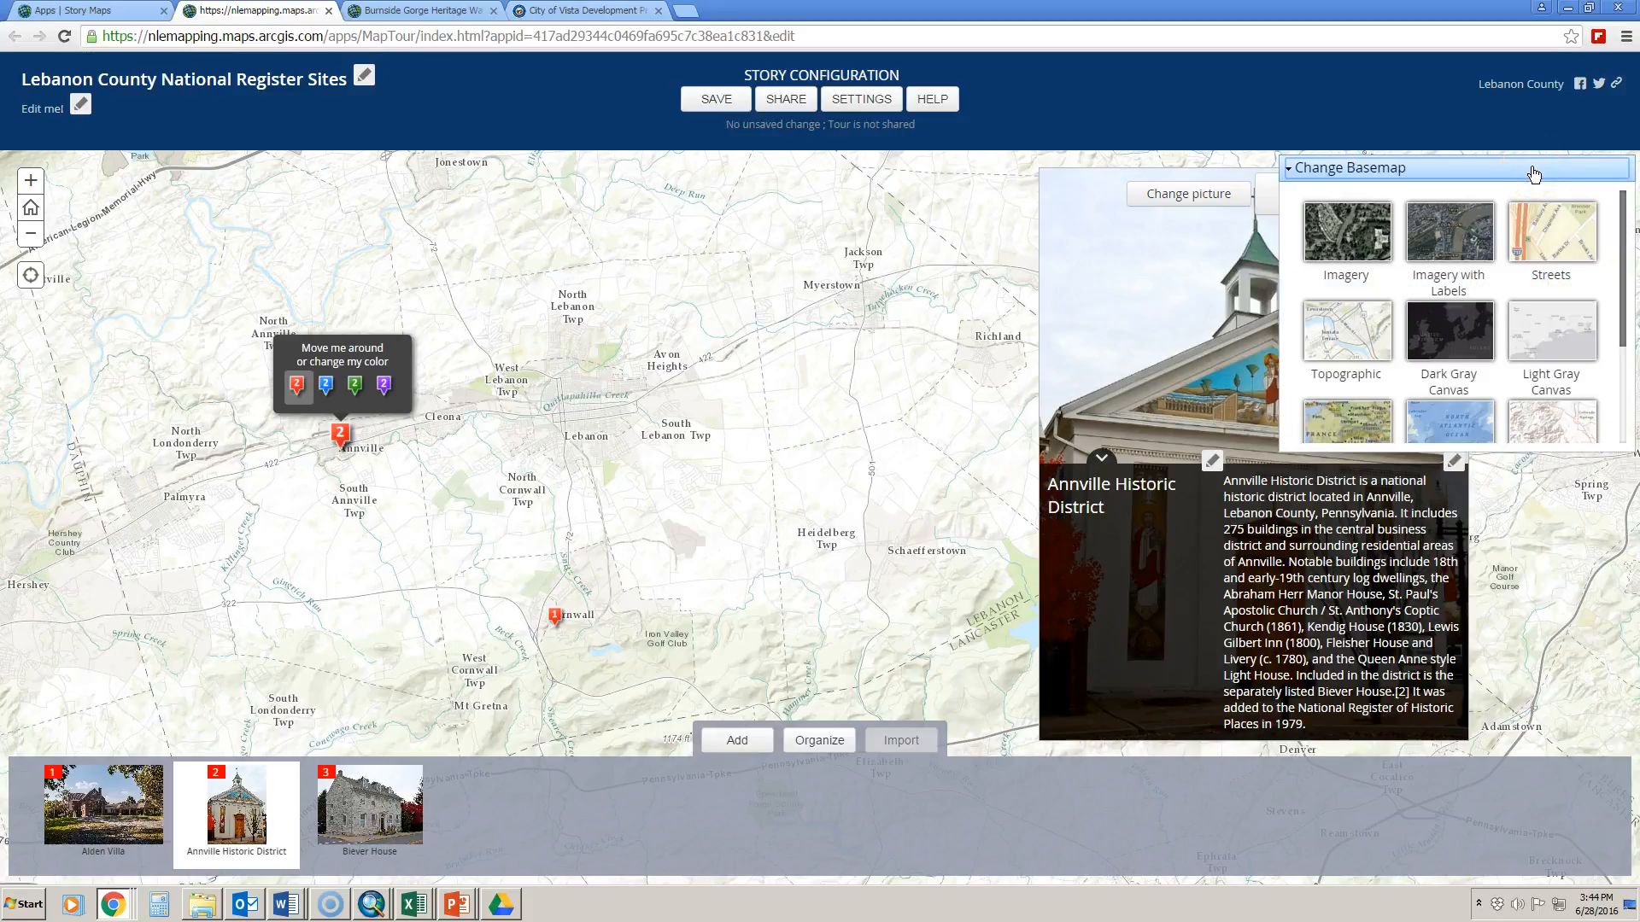
{"action": "left_click", "coordinate": [1567, 331]}
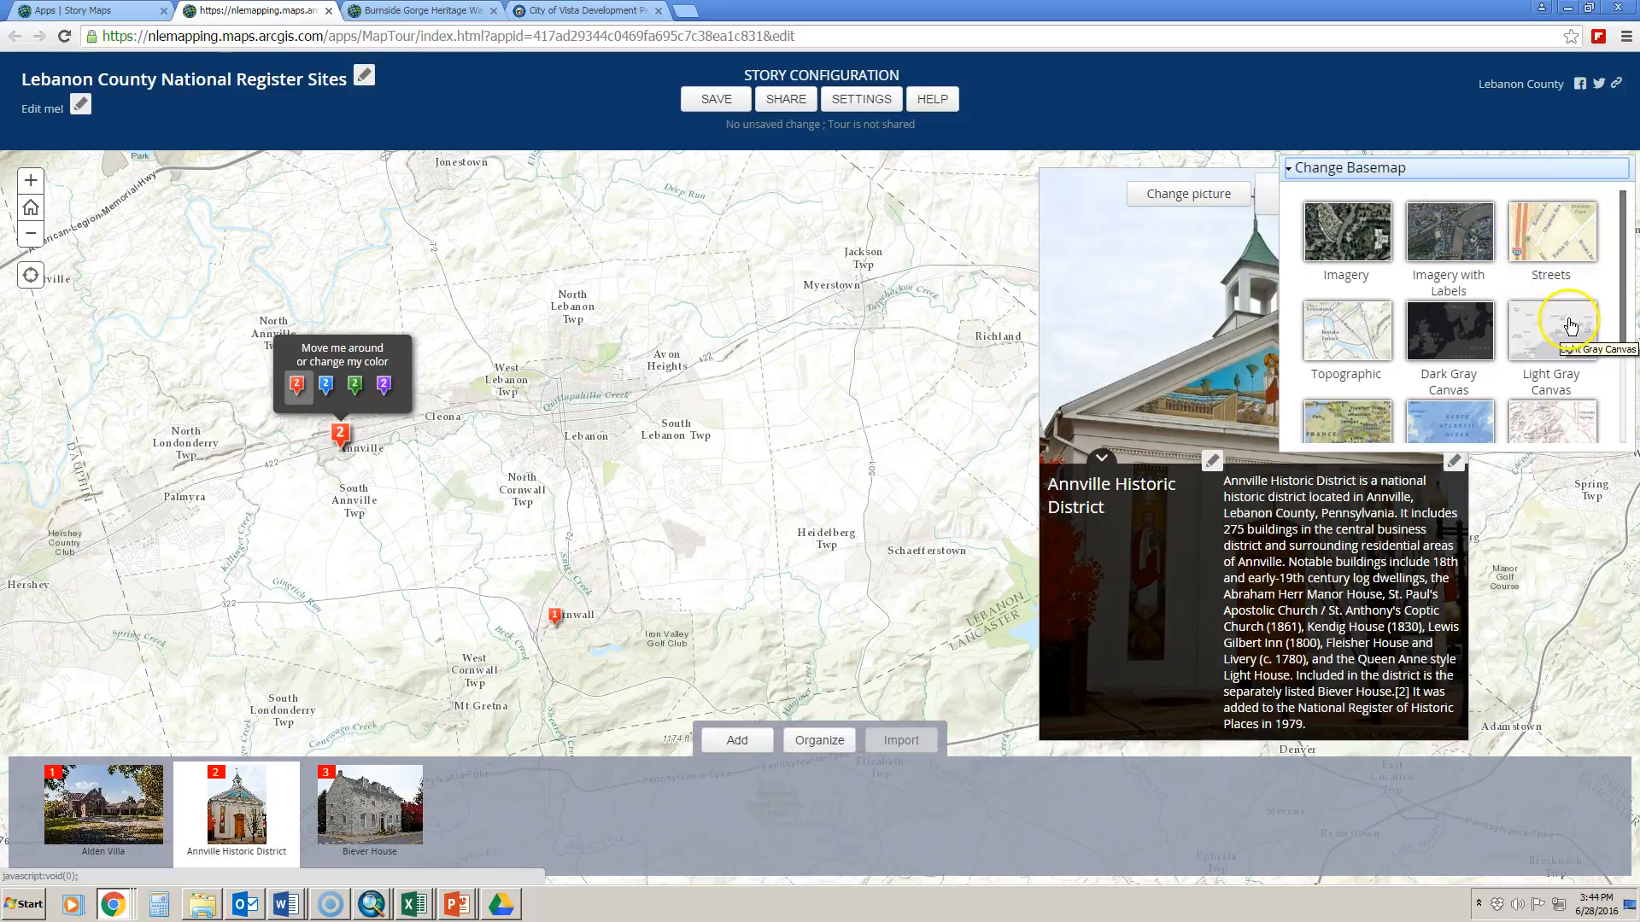
{"action": "left_click", "coordinate": [1624, 408]}
{"action": "left_click_drag", "start_coordinate": [1624, 408], "coordinate": [1624, 437]}
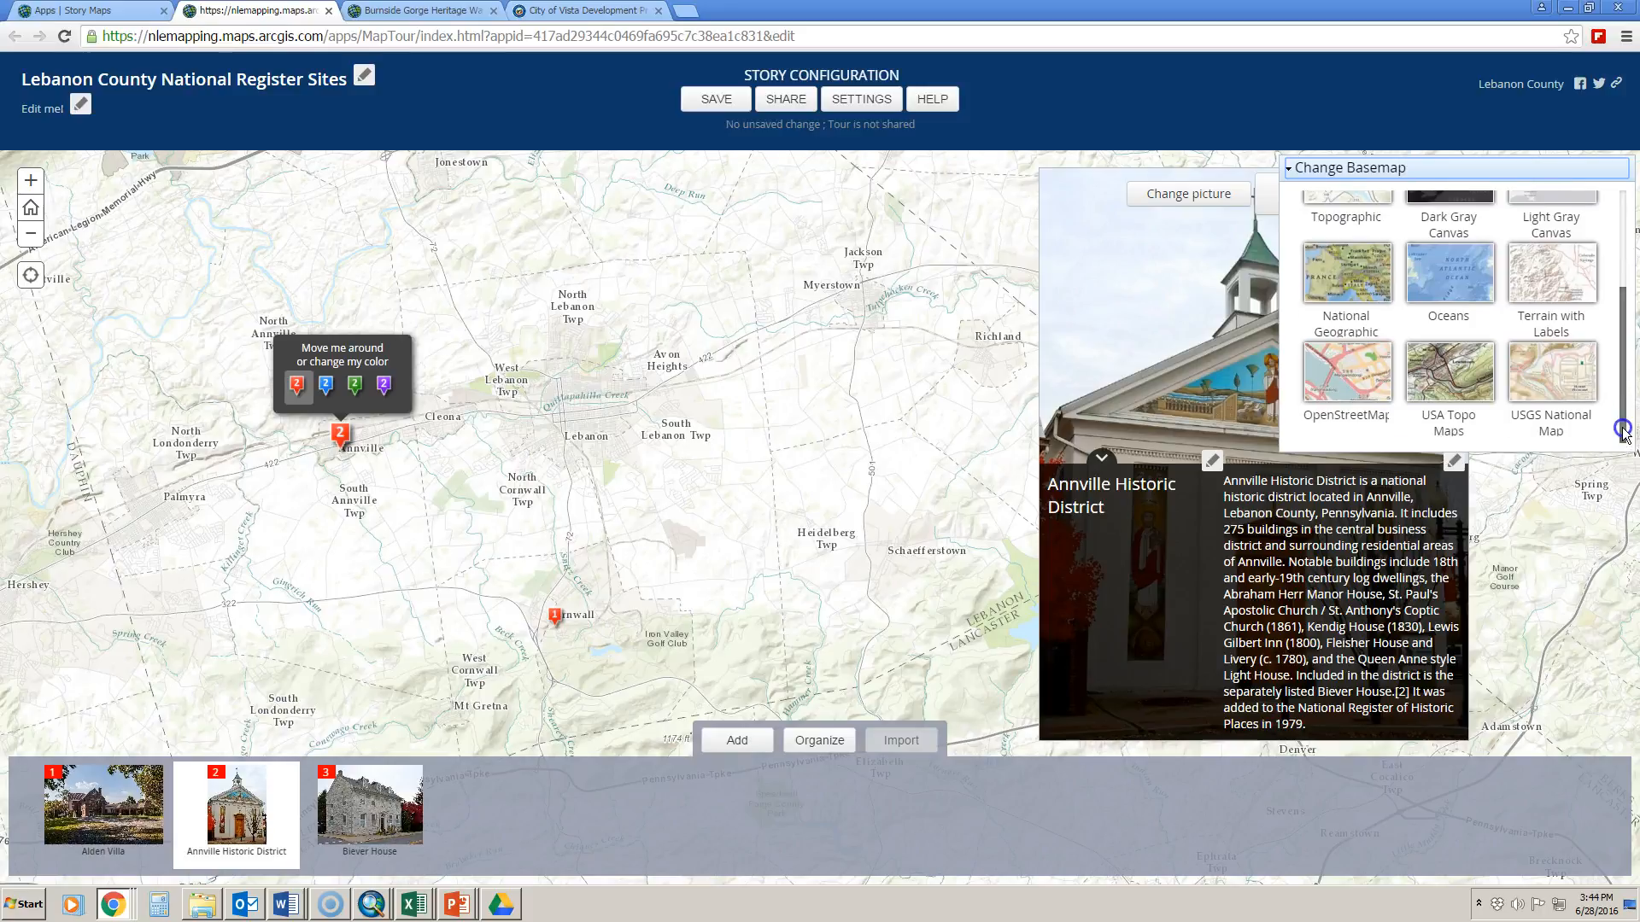
{"action": "left_click", "coordinate": [1360, 305]}
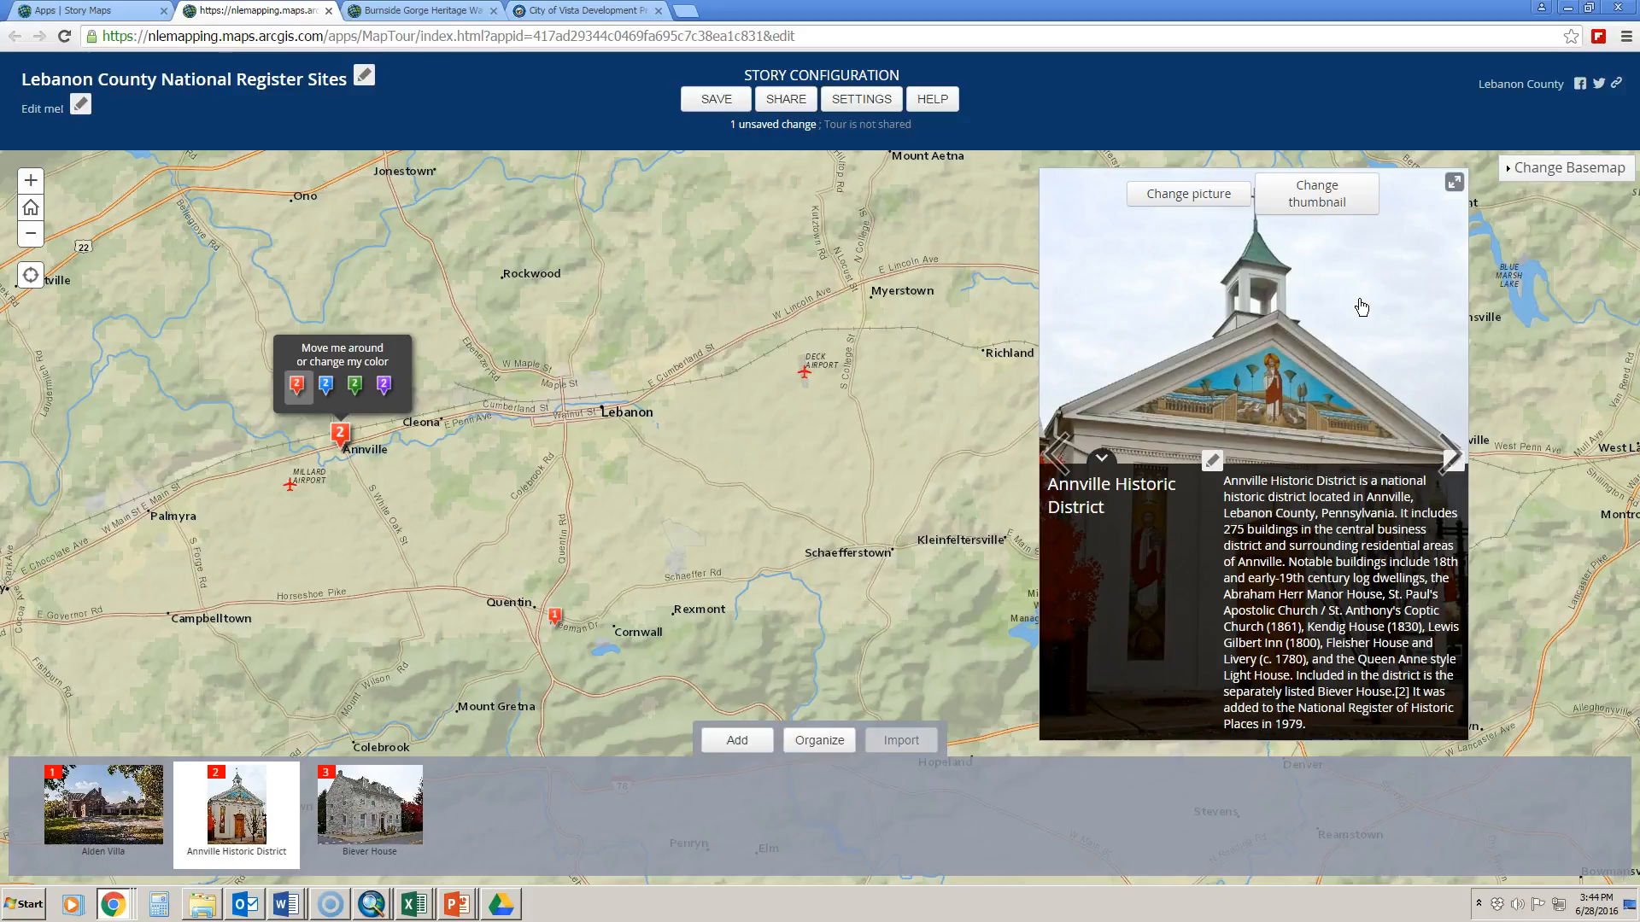
Step: Try the Light Gray Canvas basemap and the Dark Gray Canvas basemap on the tour map
{"action": "left_click", "coordinate": [1559, 167]}
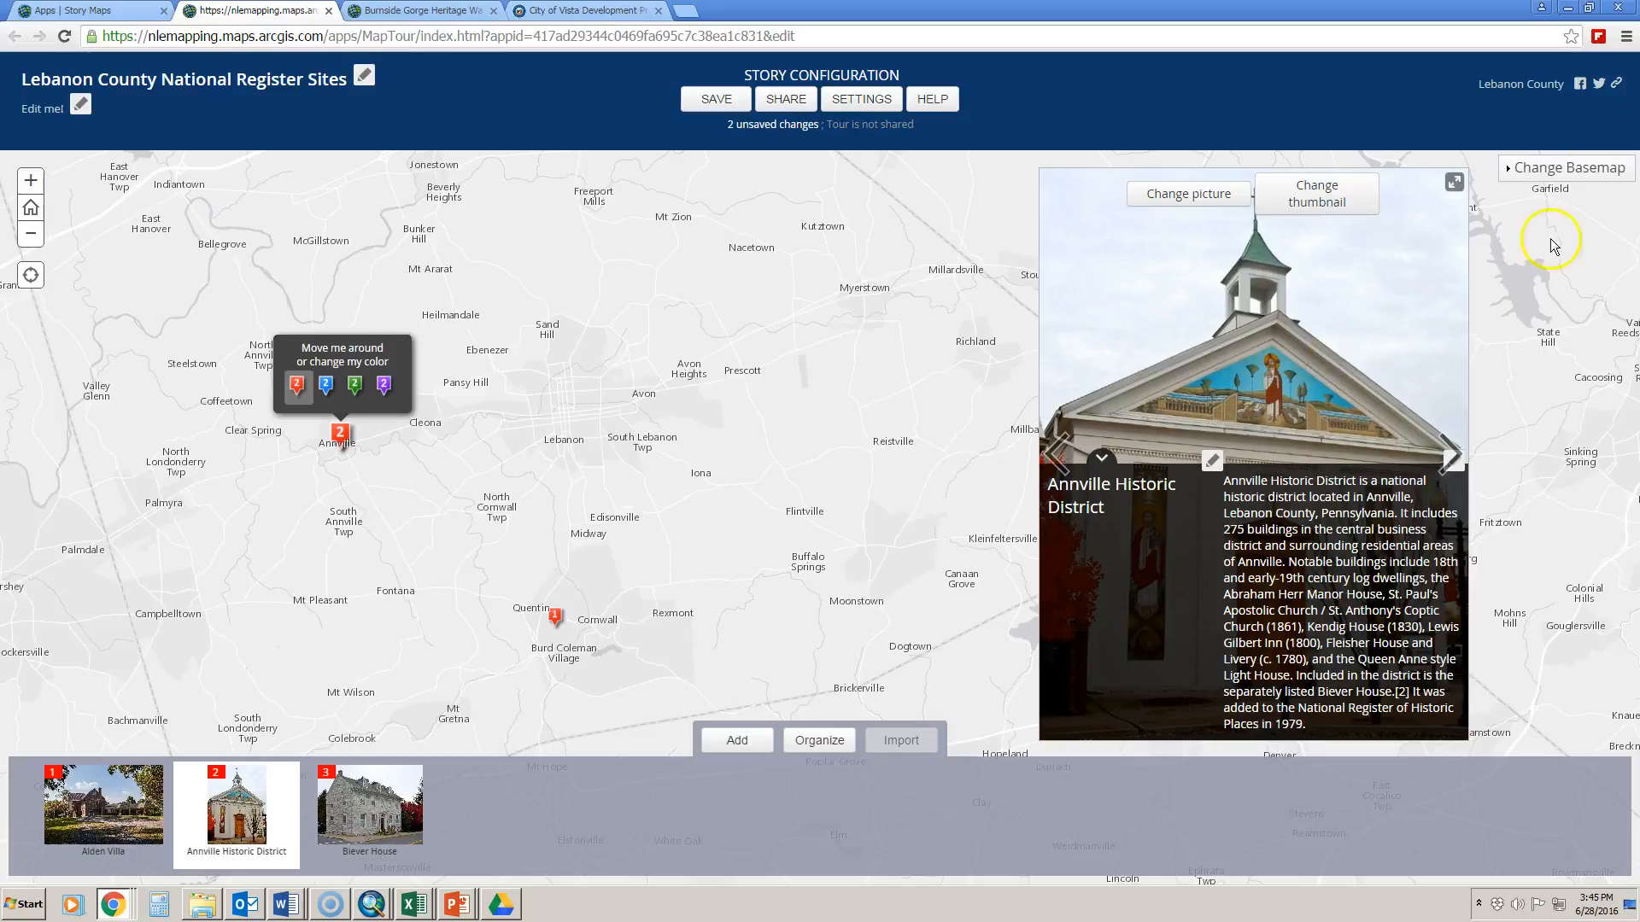
{"action": "left_click", "coordinate": [1533, 169]}
{"action": "left_click", "coordinate": [1472, 211]}
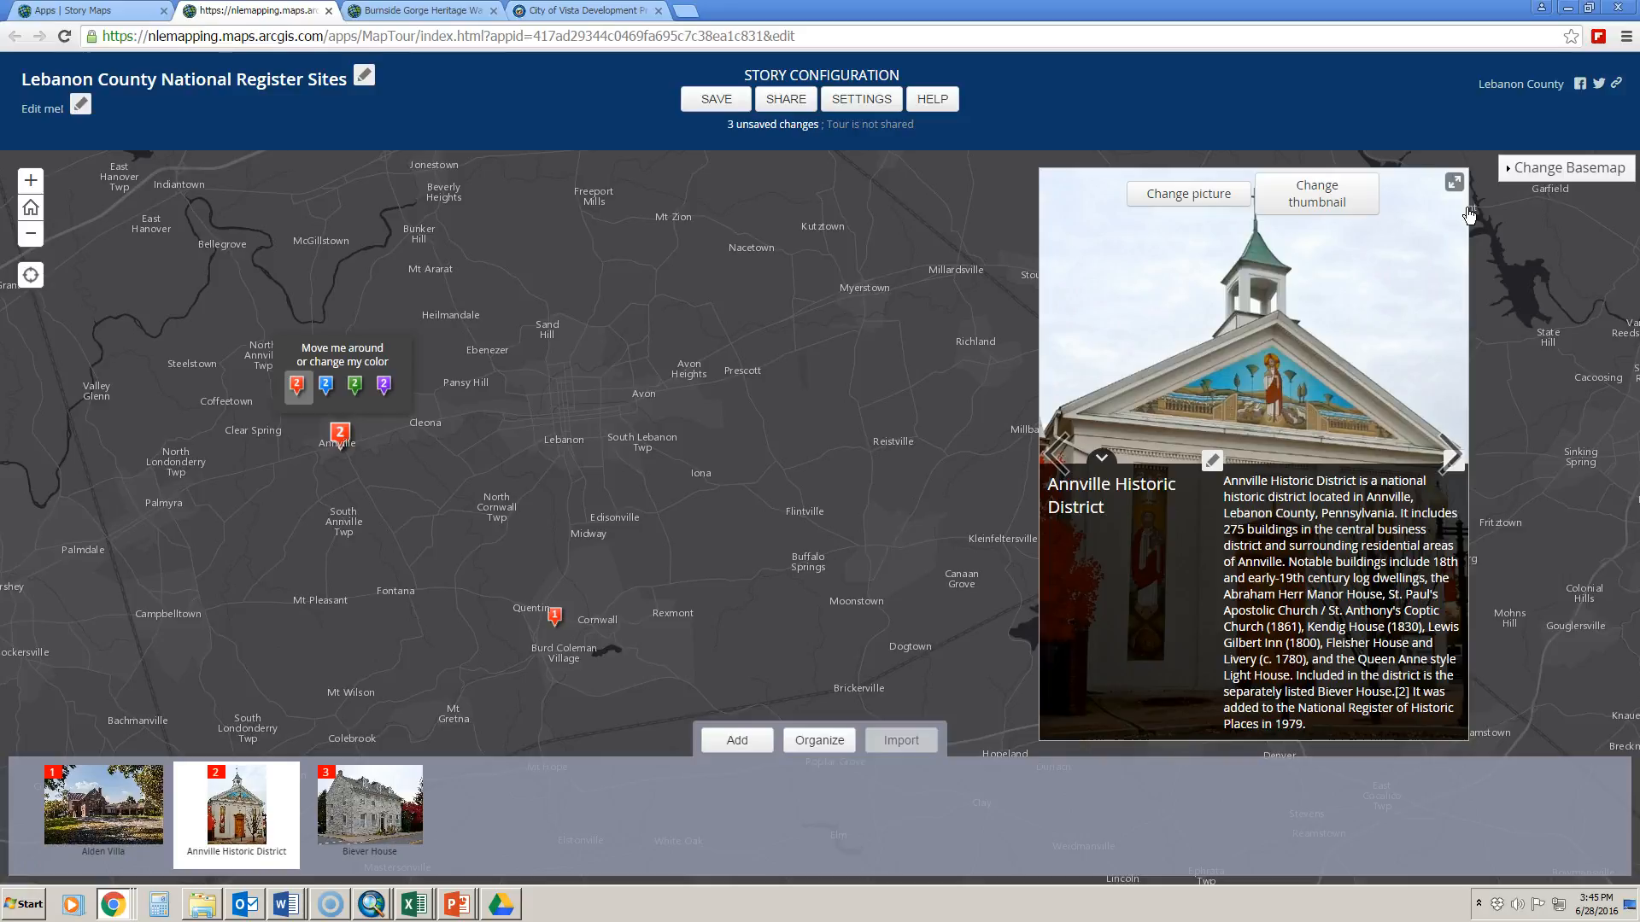
Step: Set the tour map's basemap back to Topographic and save the tour
{"action": "left_click", "coordinate": [1528, 168]}
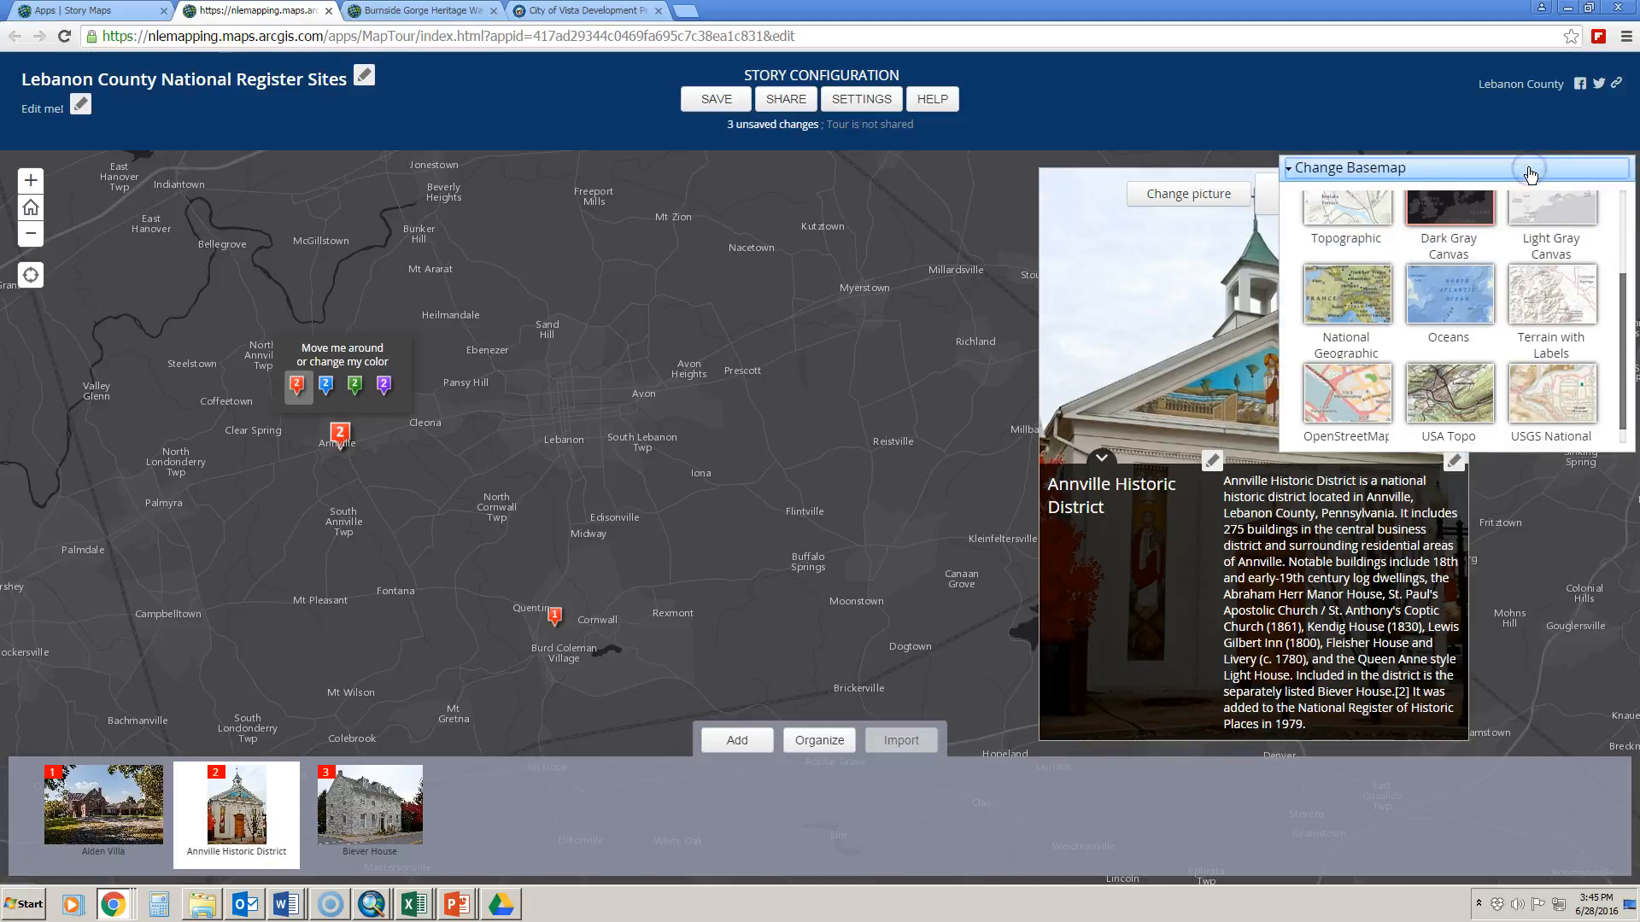
{"action": "left_click", "coordinate": [1349, 212]}
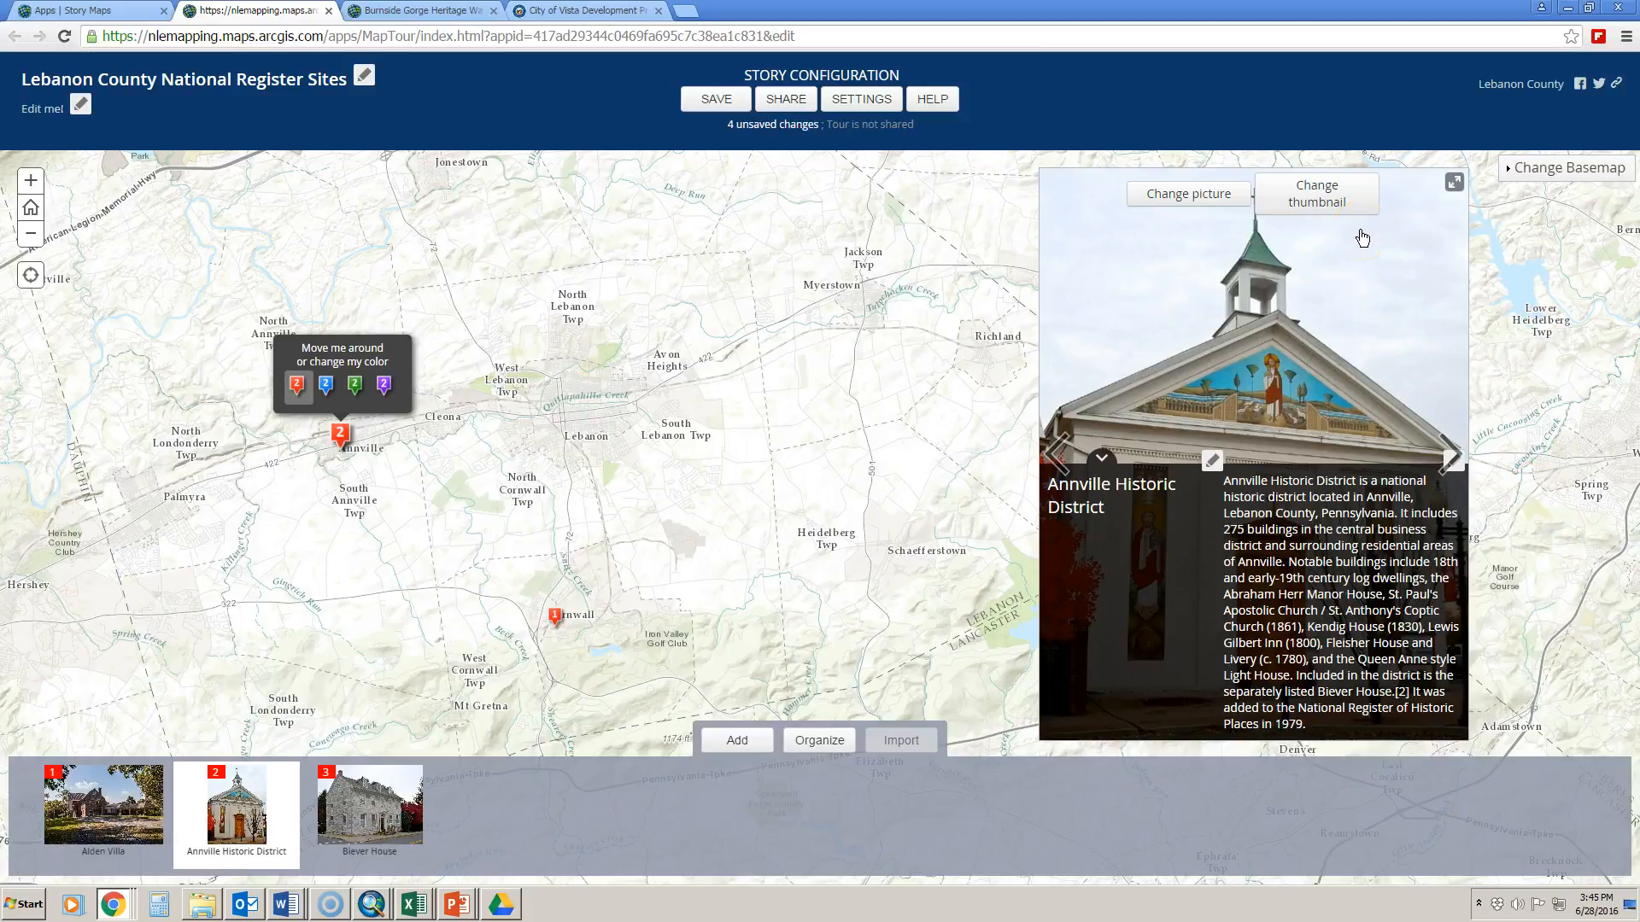
{"action": "left_click", "coordinate": [717, 99]}
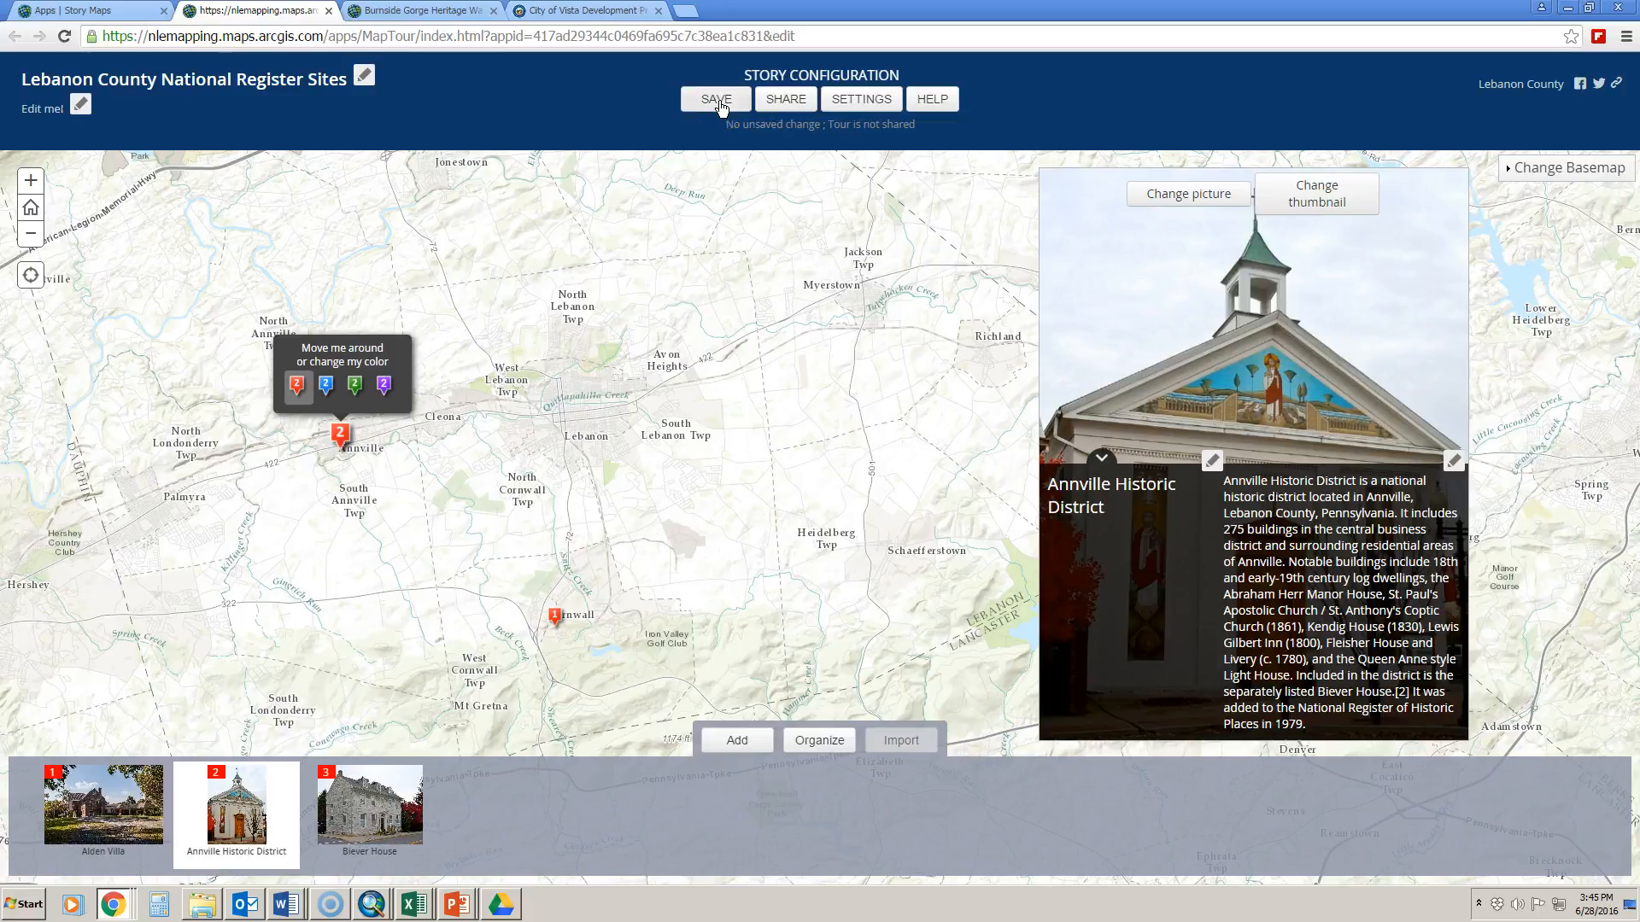
Step: Share the saved map tour publicly
{"action": "left_click", "coordinate": [786, 104]}
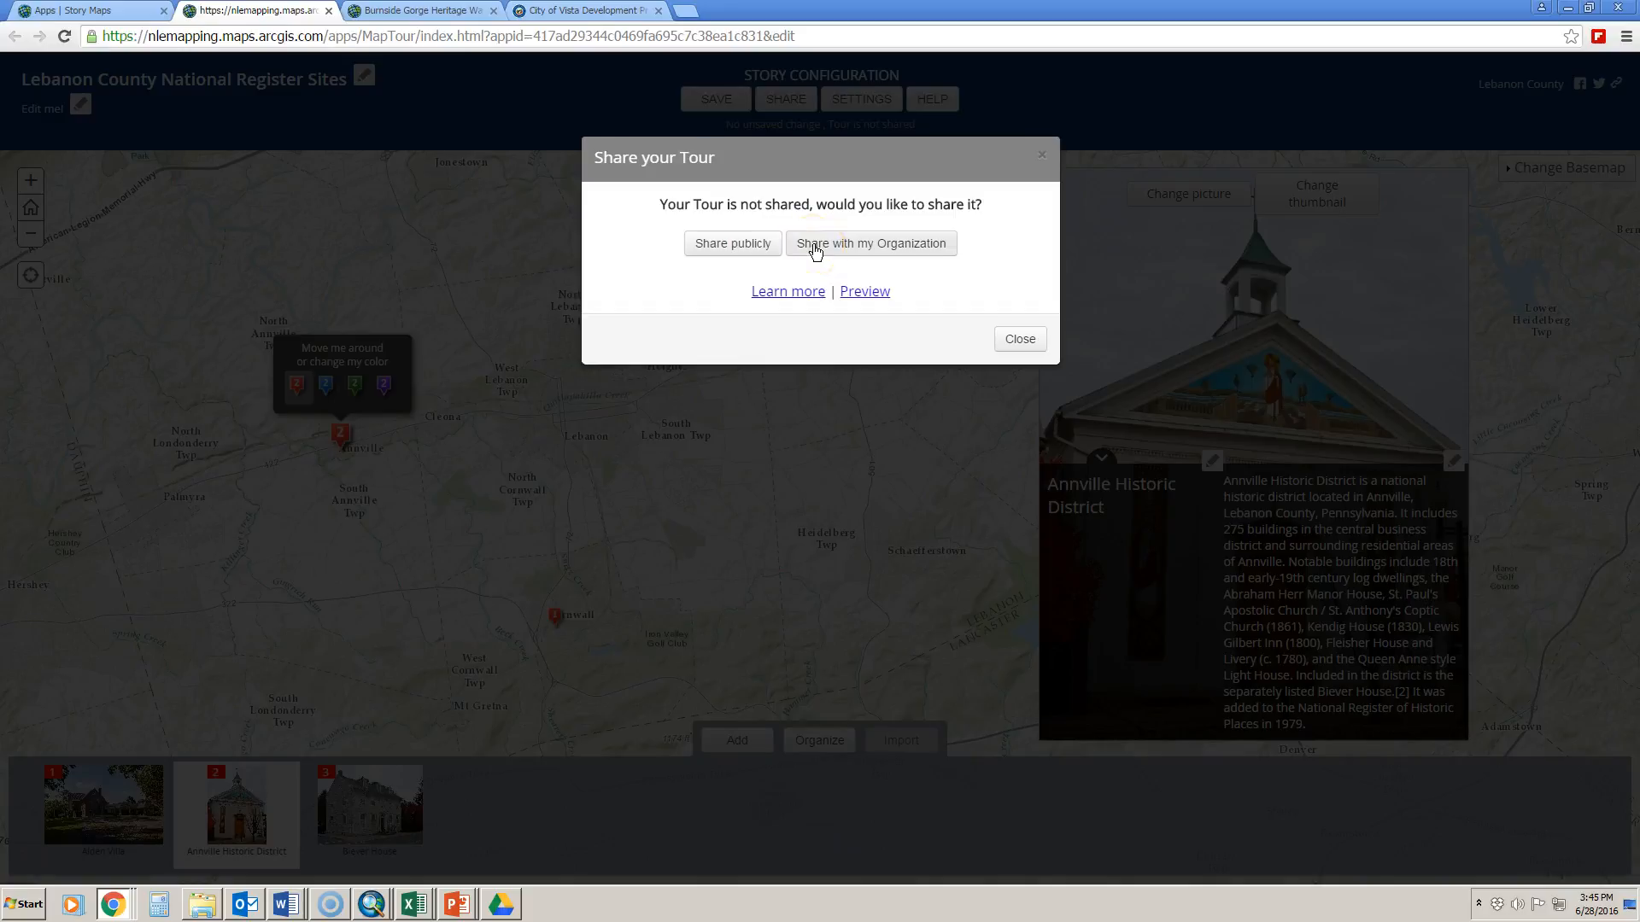
{"action": "left_click", "coordinate": [736, 247]}
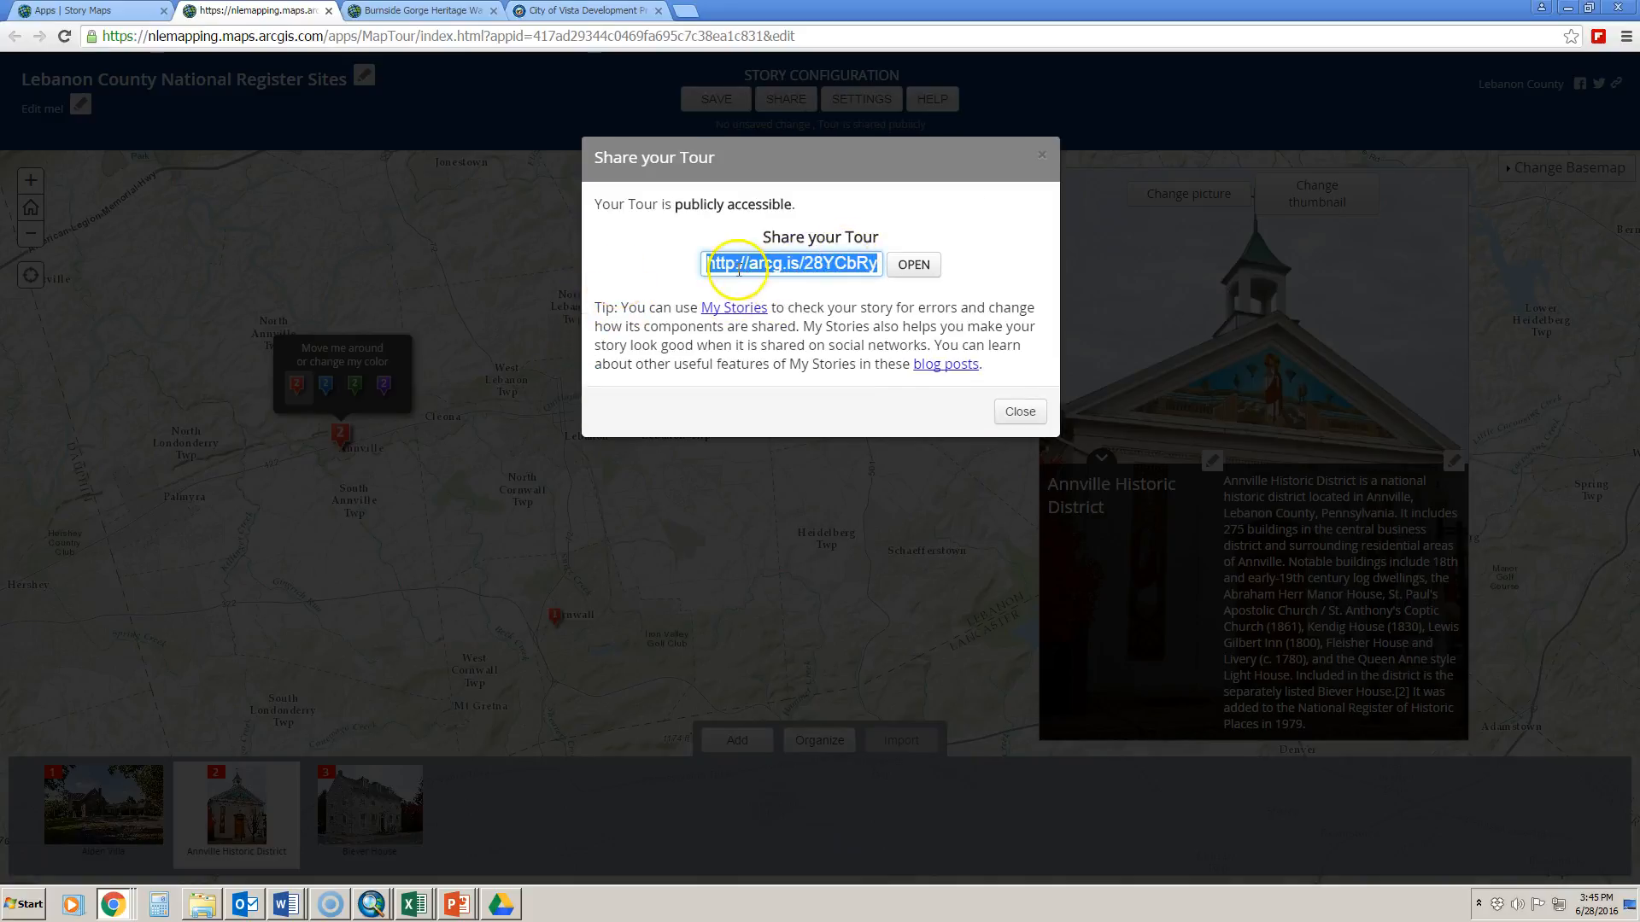
Step: Copy the short link of the shared tour and open the public version of the tour
{"action": "right_click", "coordinate": [797, 269]}
{"action": "left_click", "coordinate": [836, 299]}
{"action": "left_click", "coordinate": [913, 267]}
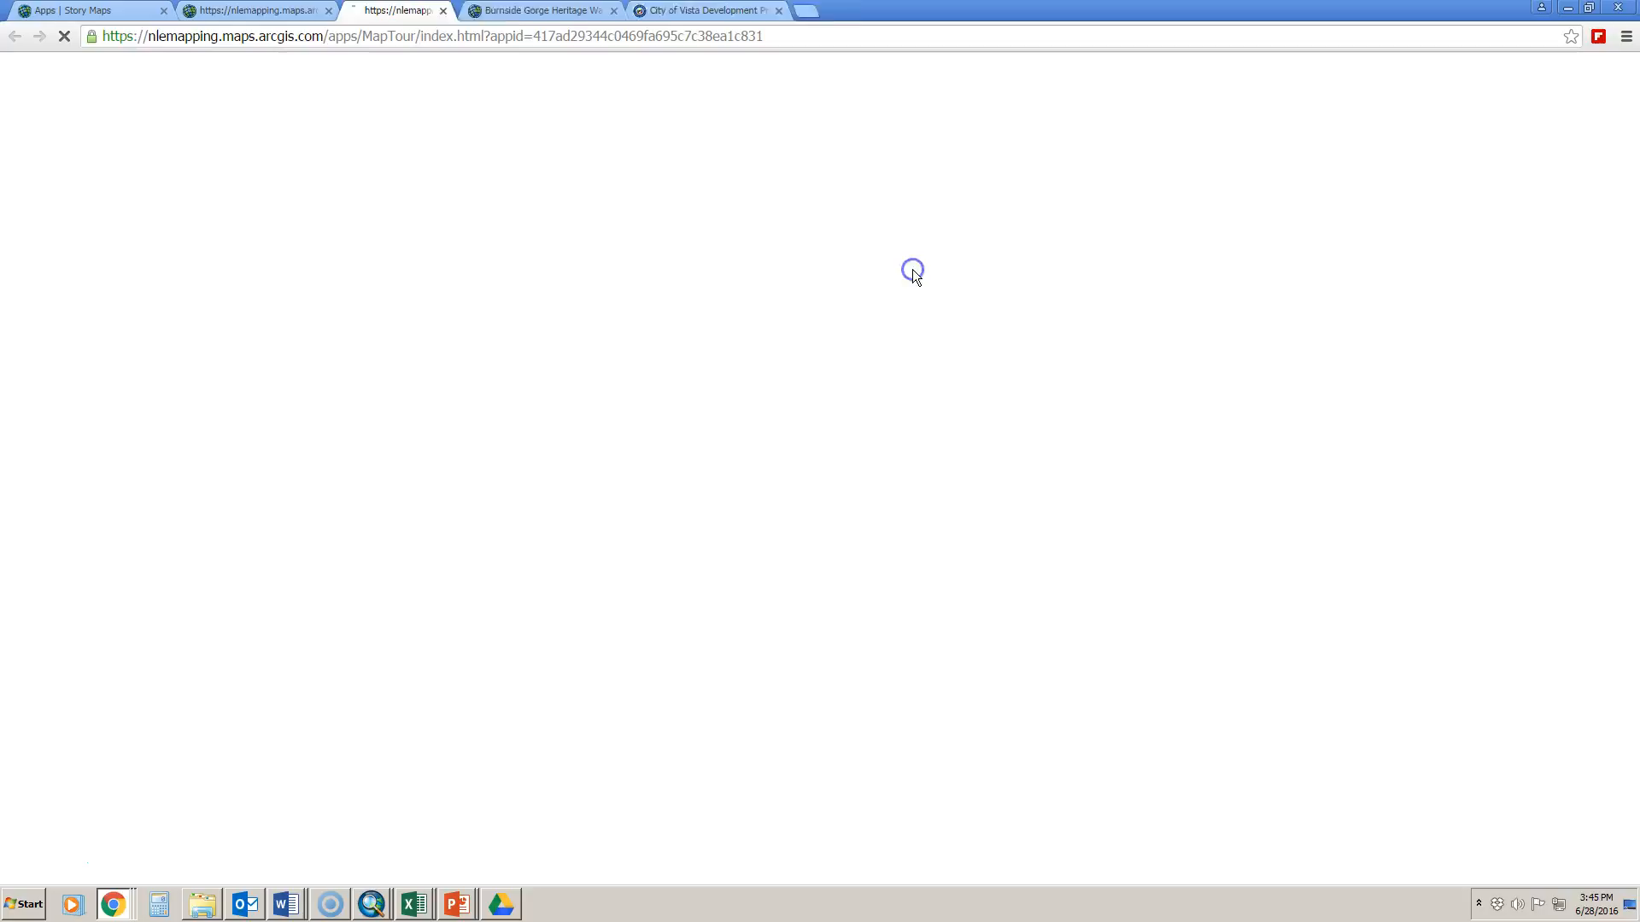